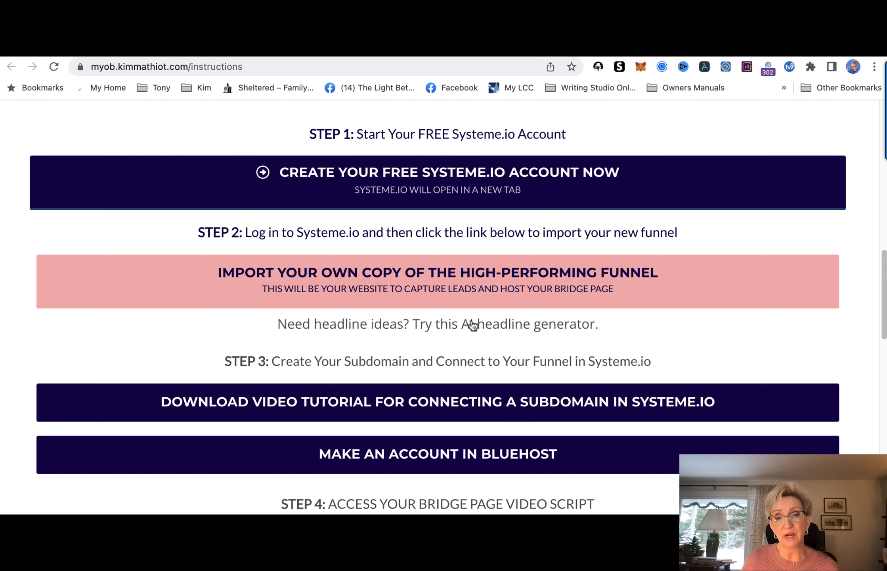
Import the high-performing funnel from the instructions page into systeme.io and open the MYOB Funnel's Opt-in Page for editing
left_click(461, 277)
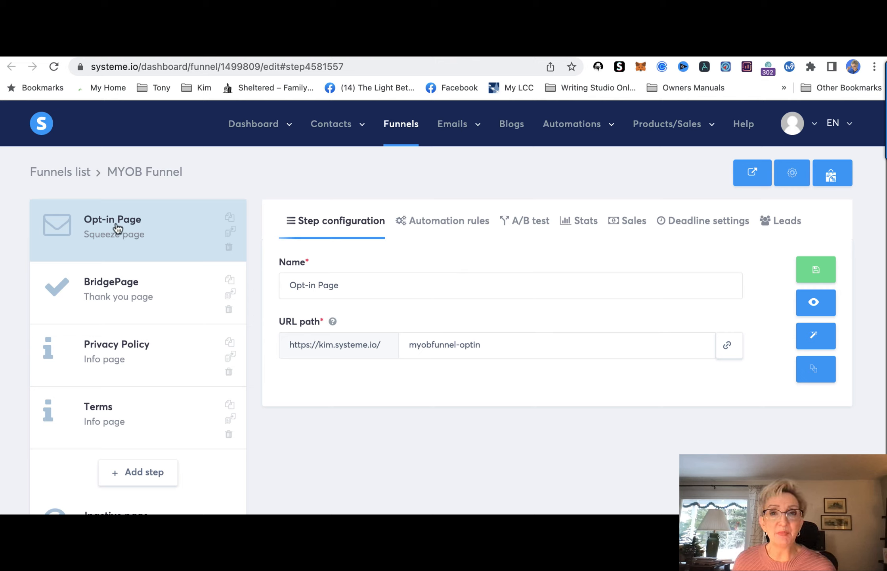
left_click(118, 228)
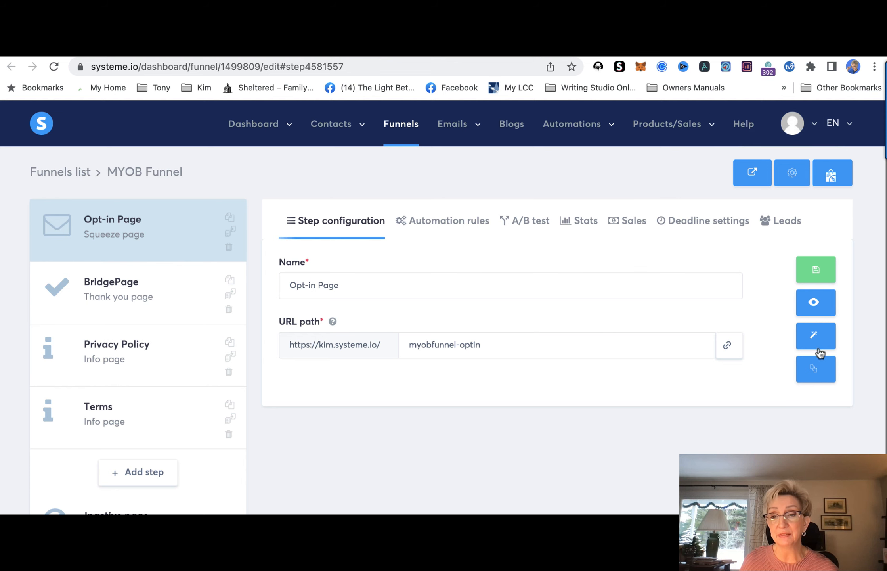
left_click(818, 341)
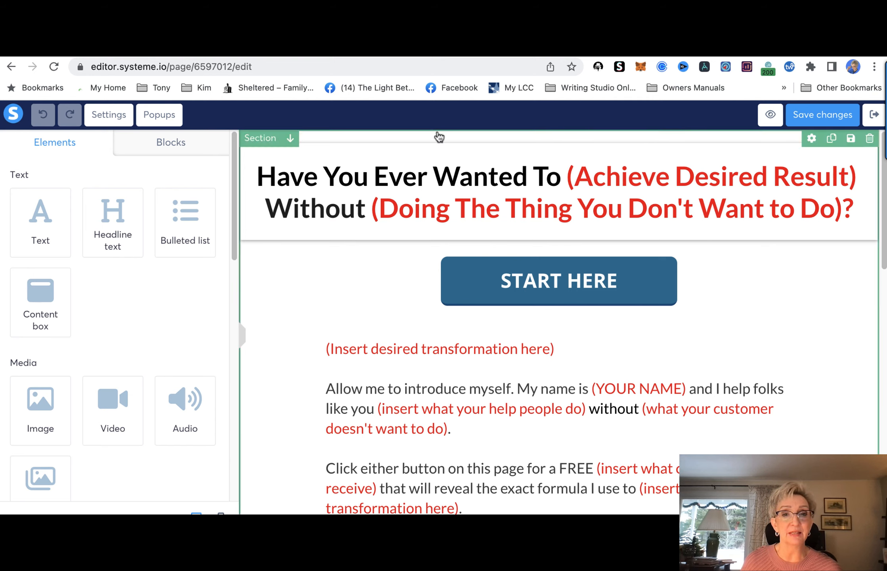
Return to the funnel instructions page and review its steps from the subdomain setup to the customizable e-book
left_click(144, 48)
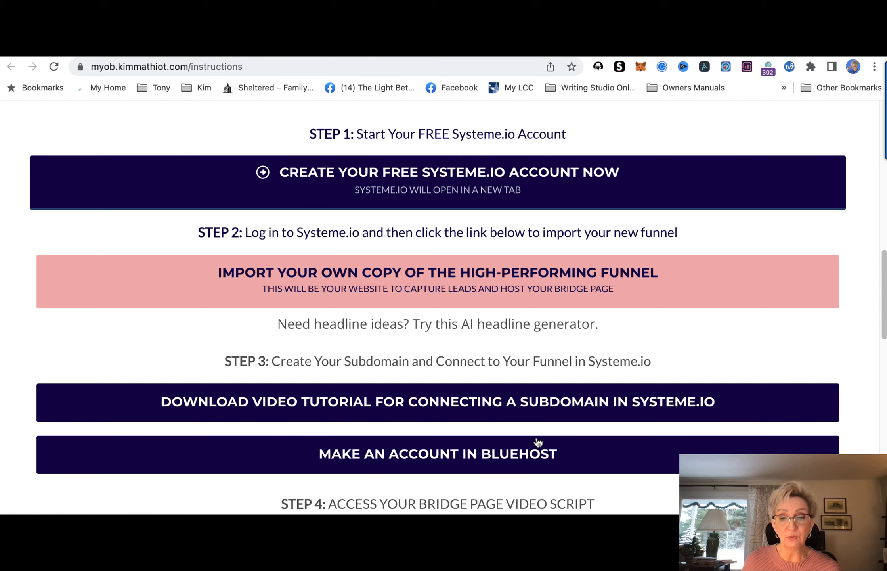
scroll(512, 492, "down", 5)
scroll(511, 491, "down", 5)
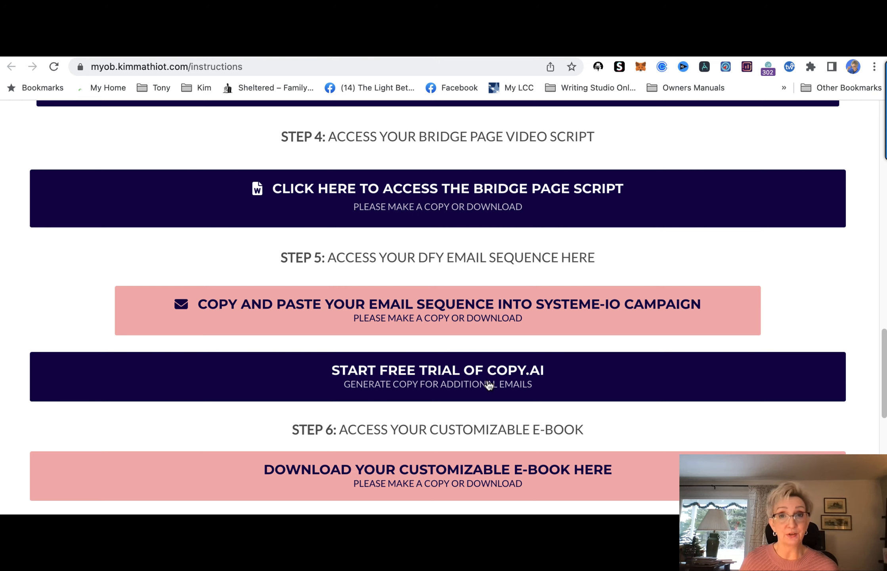
scroll(515, 337, "up", 6)
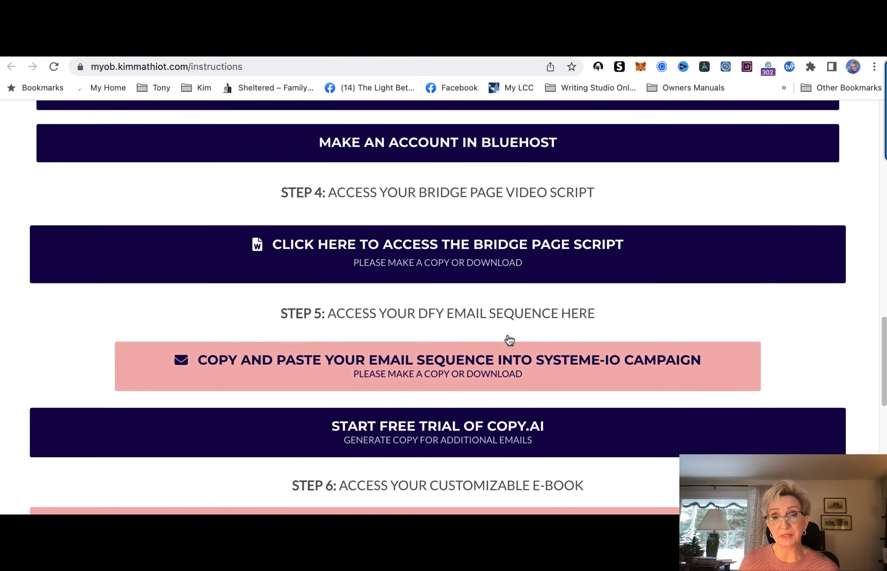
scroll(504, 334, "up", 4)
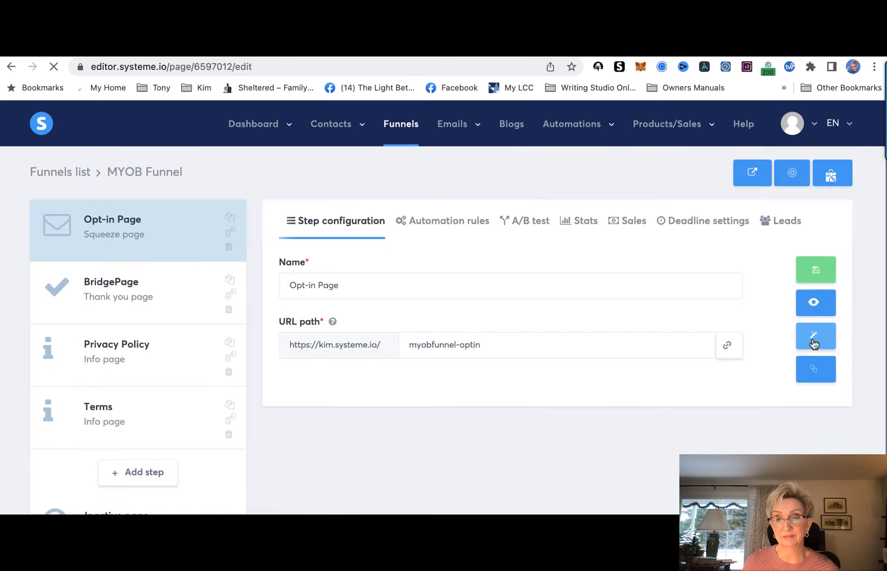
In the Opt-in Page editor, set the main headline's line height to 52 and its font size to 39
left_click(813, 339)
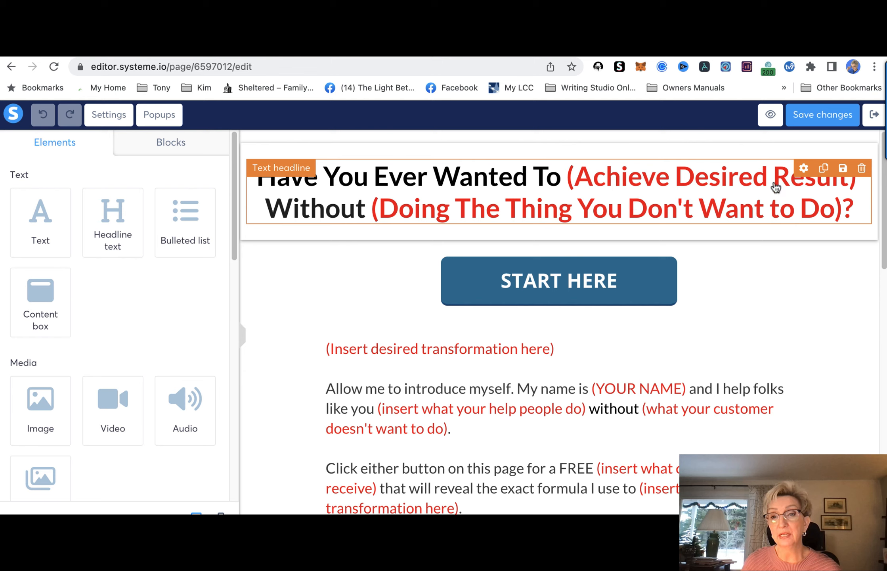
left_click(804, 169)
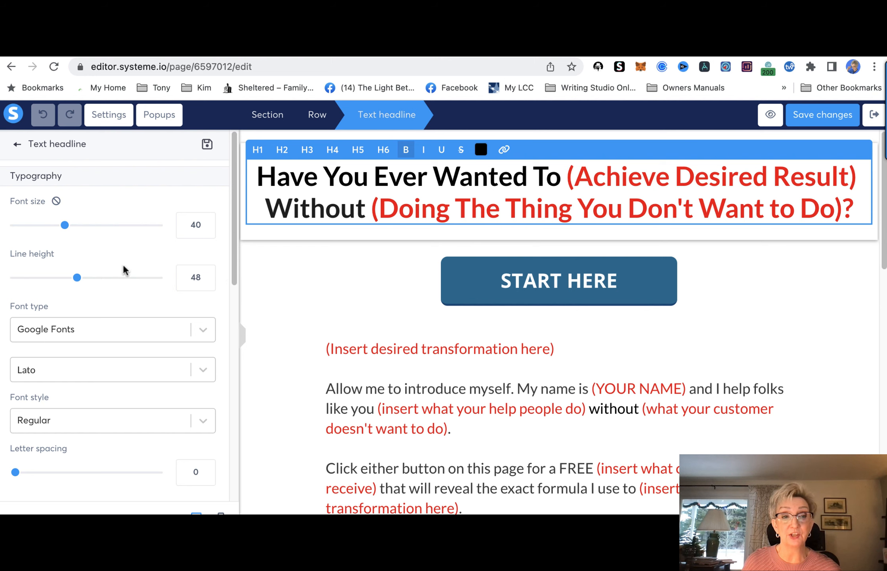
left_click_drag(73, 281, 84, 277)
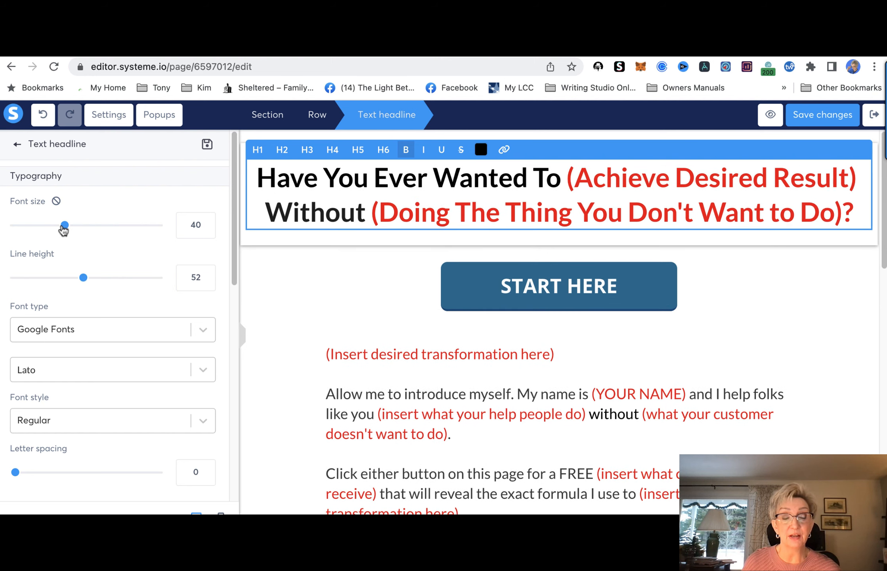
mouse_move(64, 226)
left_mouse_down()
mouse_move(52, 229)
mouse_move(64, 234)
left_mouse_up()
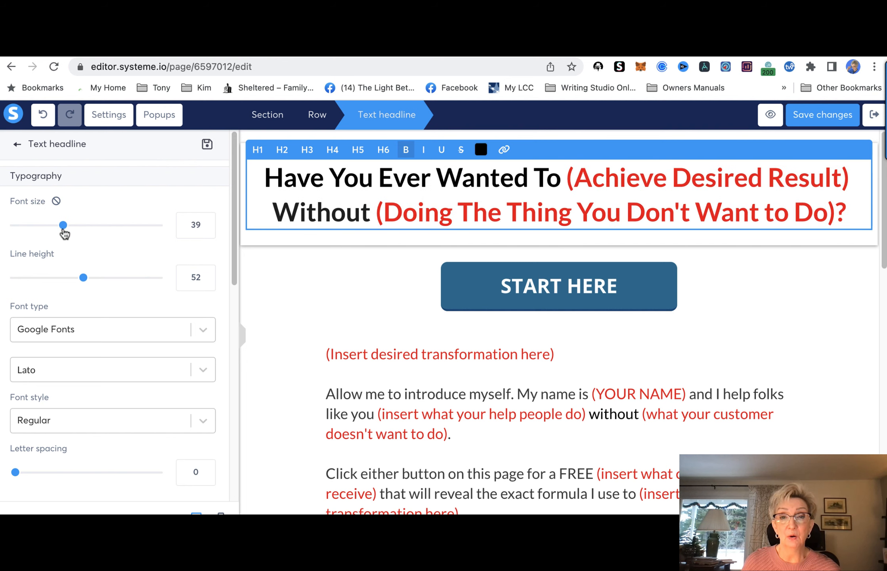
Examine the headline's font type, font family, font style and letter spacing options
left_click(205, 339)
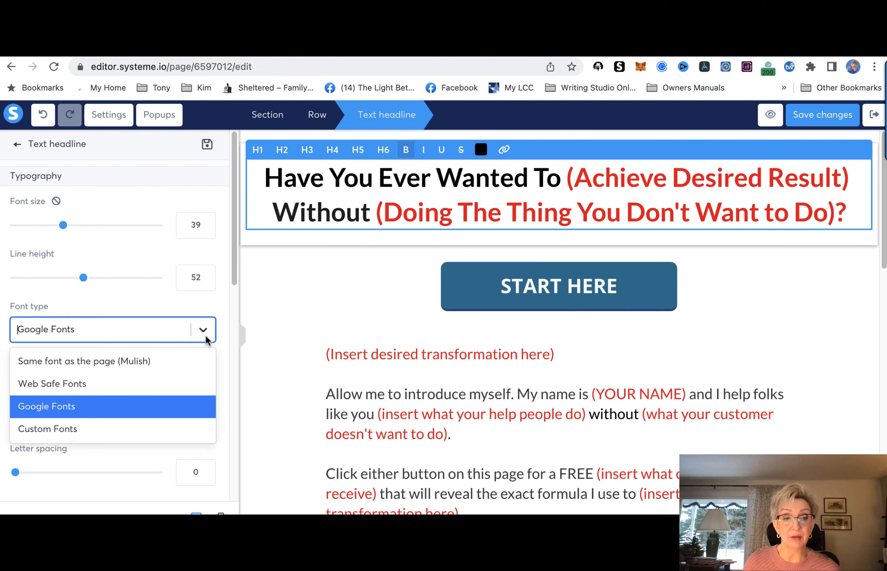
left_click(206, 338)
left_click(171, 367)
left_click(171, 368)
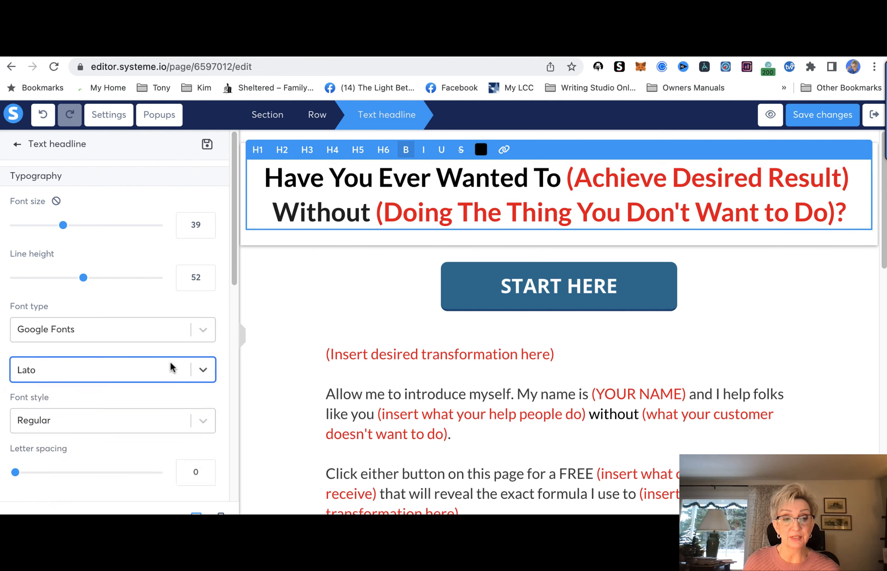
left_click(136, 427)
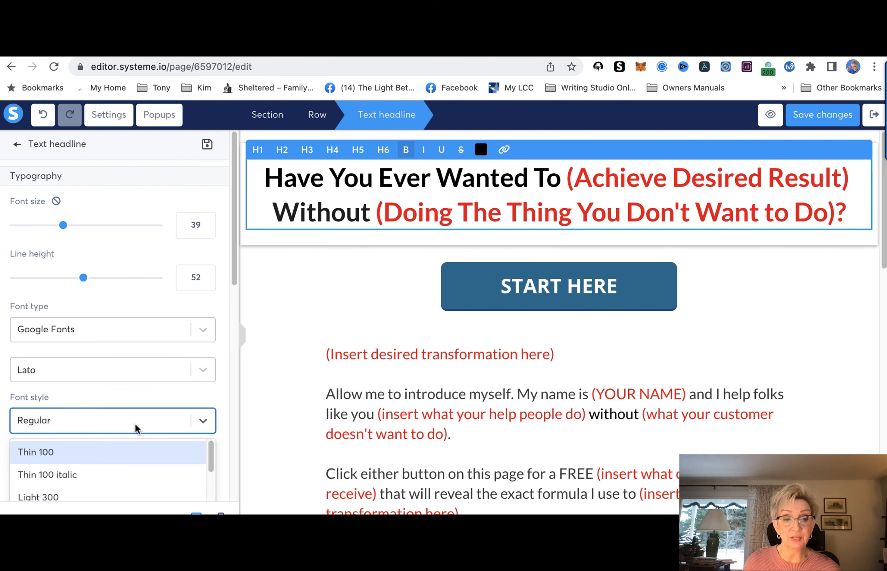
left_click(135, 427)
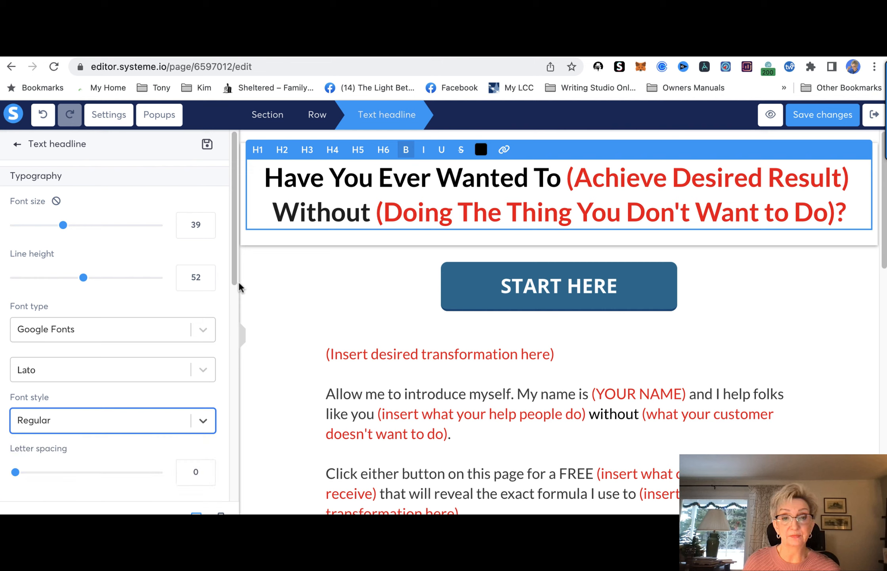
left_click_drag(235, 284, 224, 362)
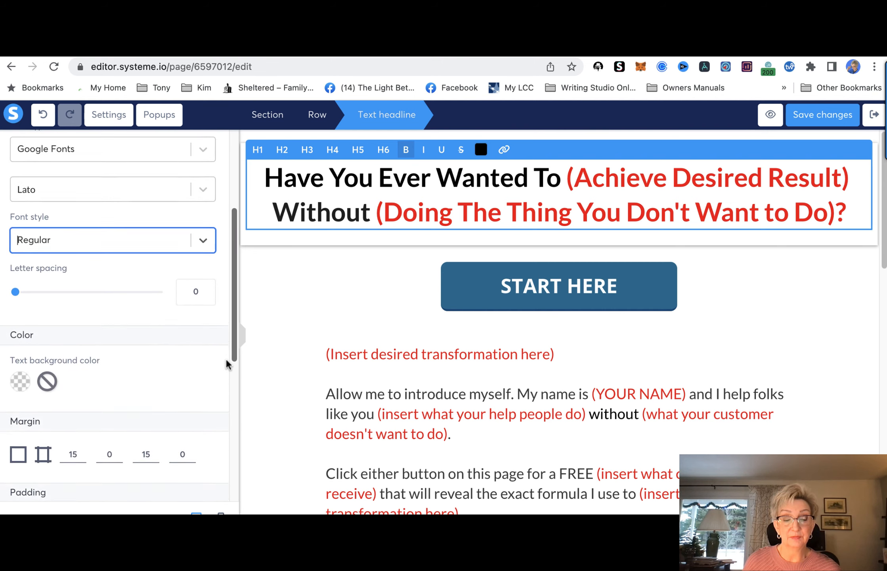
mouse_move(15, 289)
left_mouse_down()
mouse_move(31, 290)
mouse_move(18, 295)
left_mouse_up()
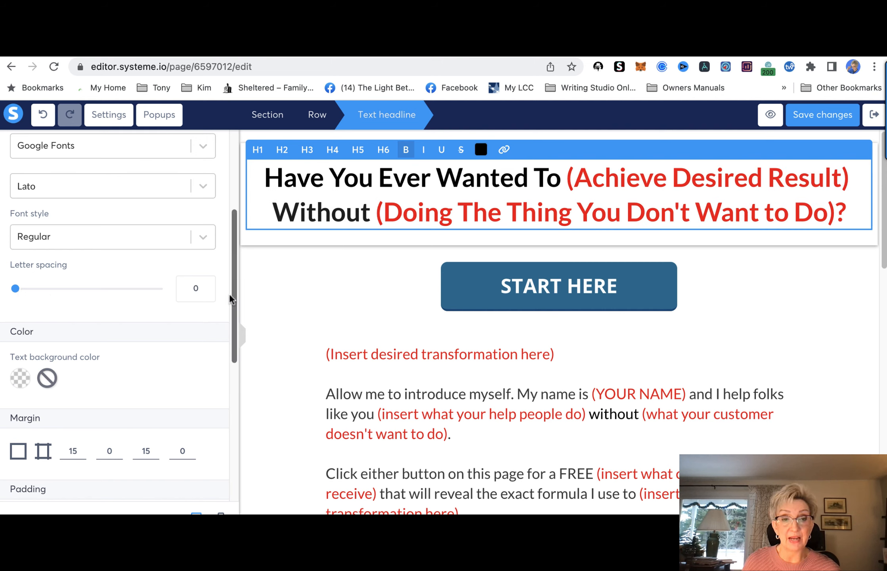
Try grey and orange as the headline's text background color, settle on white (FFFFFF), and deselect the headline
left_click_drag(236, 298, 234, 328)
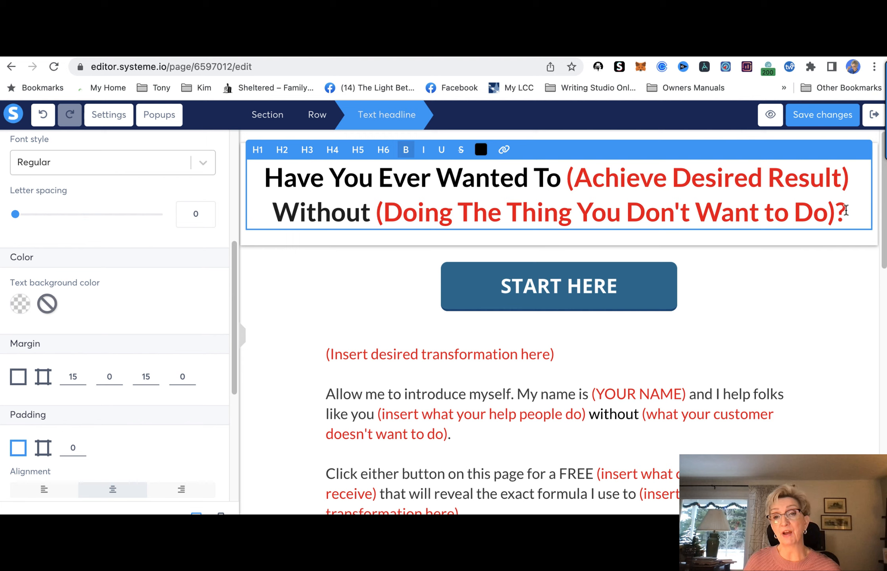
left_click(20, 304)
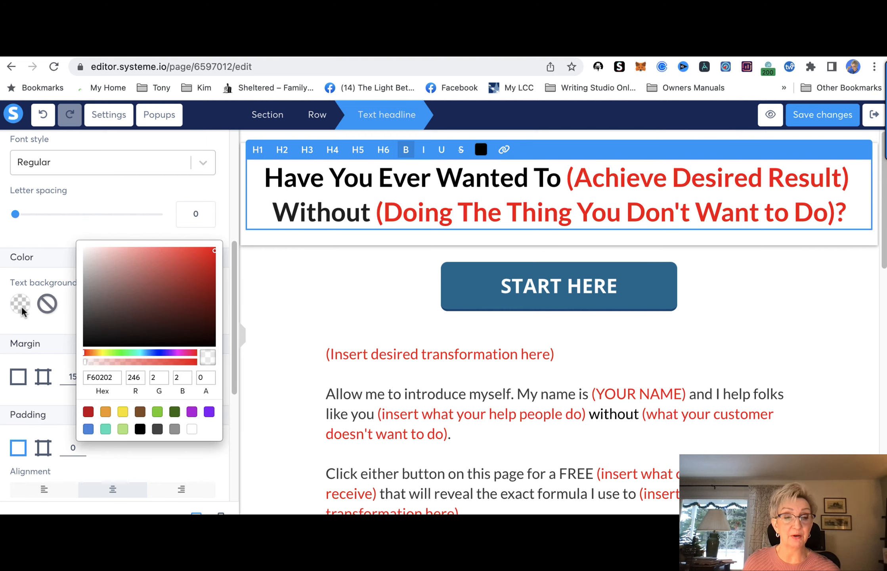
left_click(174, 430)
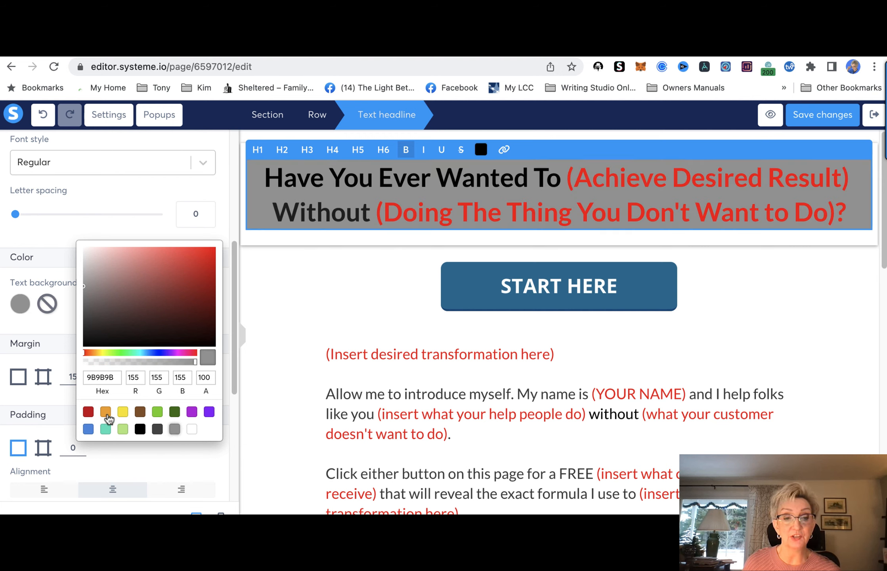
left_click(106, 412)
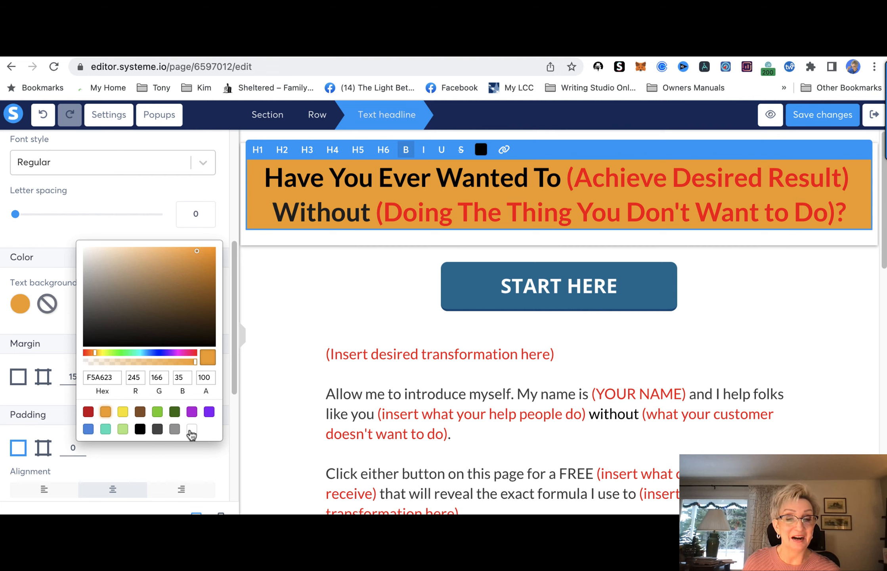
left_click(192, 430)
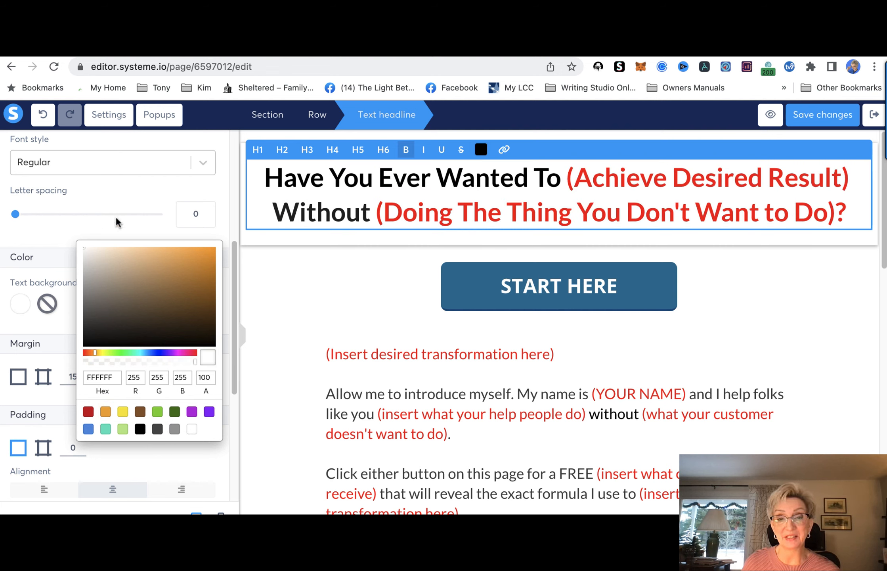
left_click(310, 302)
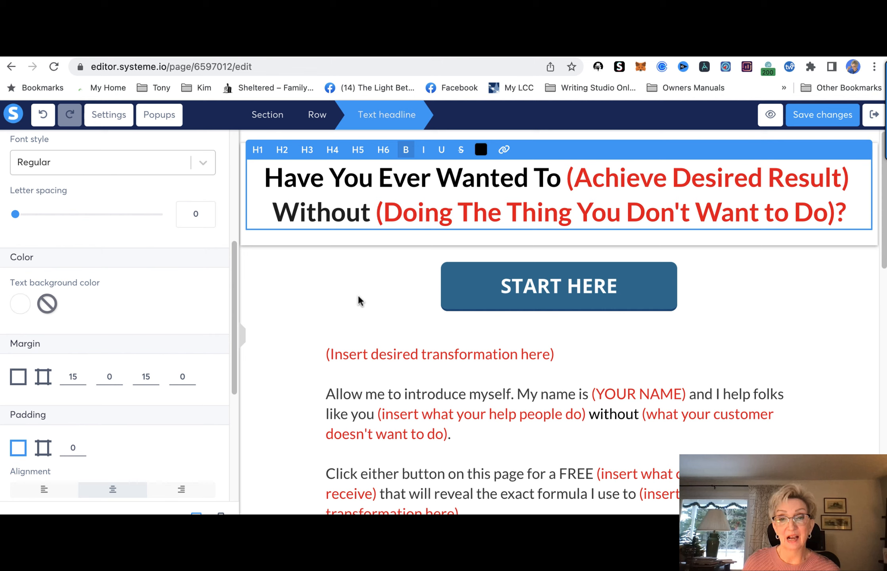
left_click(568, 357)
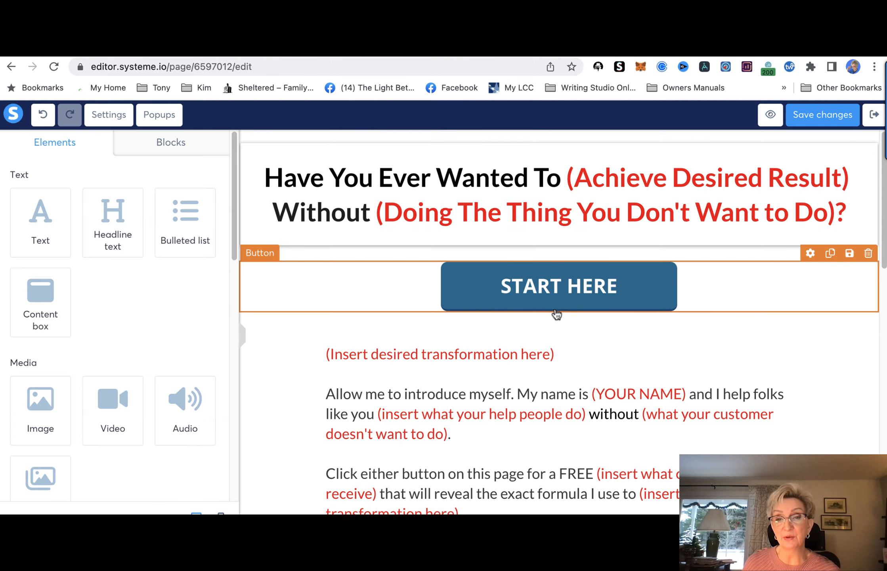
Open the START HERE button's settings and examine the available click actions, keeping Show popup
left_click(810, 254)
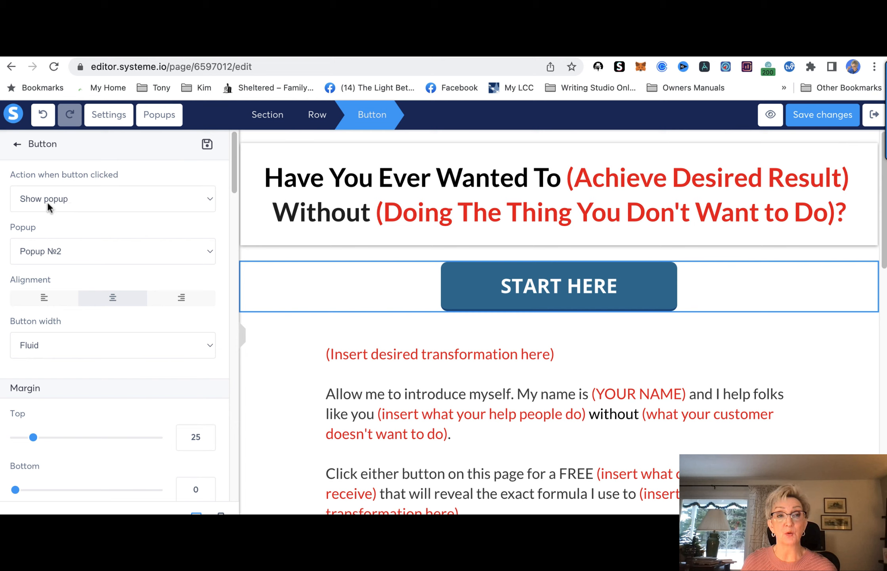
left_click(209, 197)
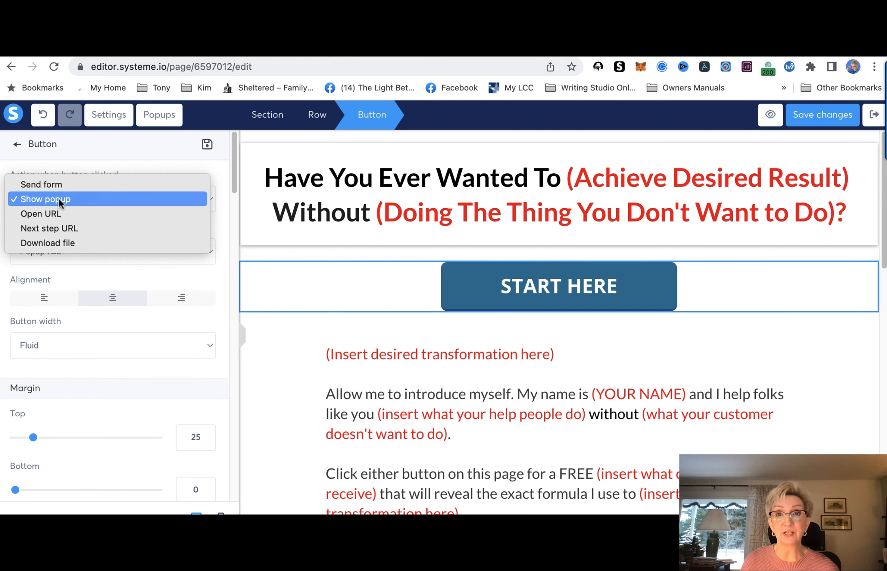
left_click(100, 266)
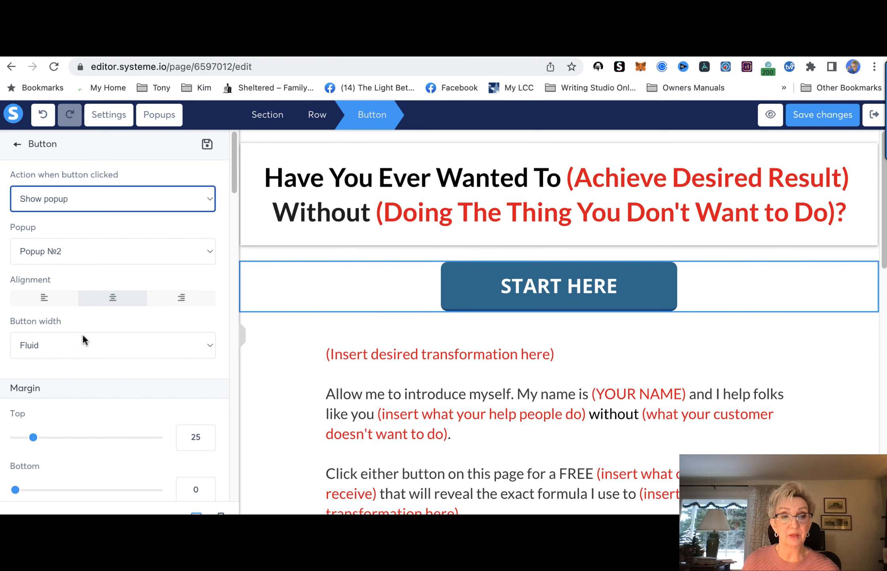
Try the Fill width option on the START HERE button and restore its width to Fluid
scroll(68, 301, "down", 5)
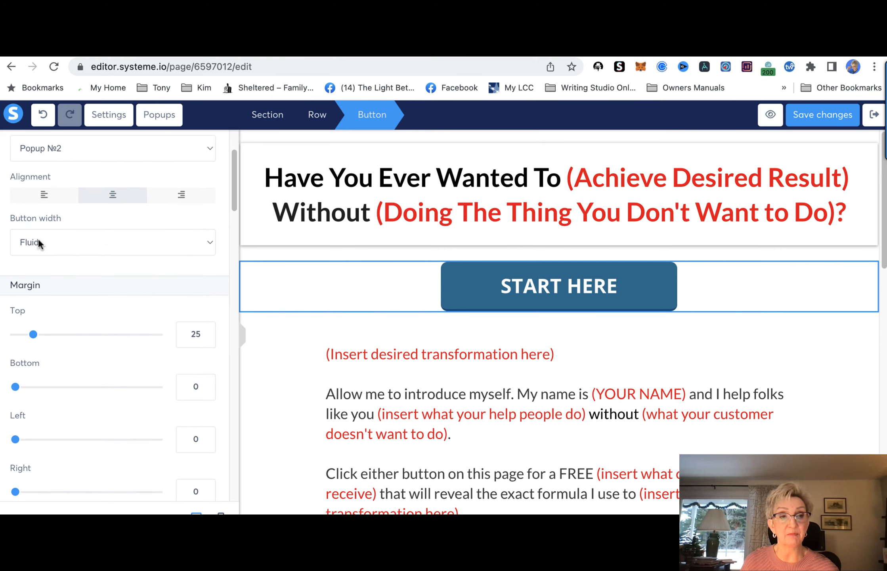
left_click(206, 239)
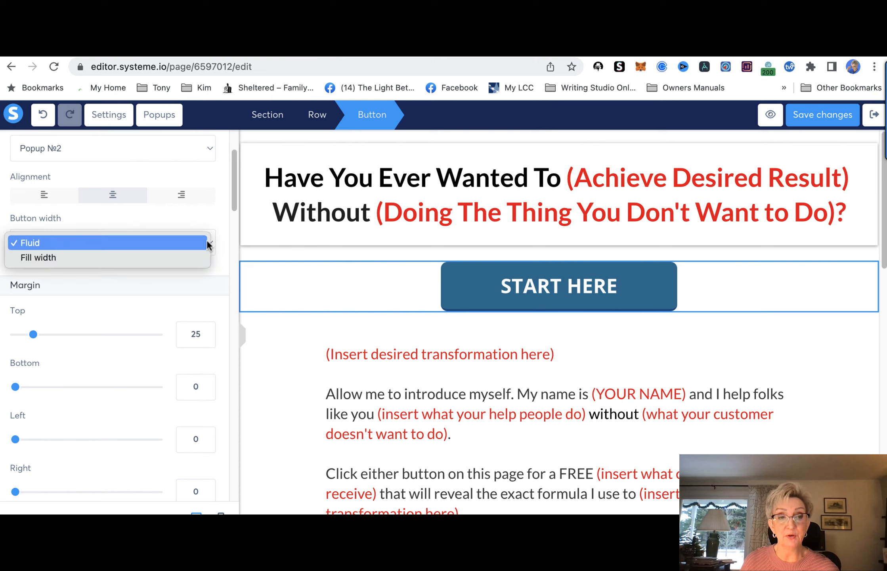
left_click(14, 257)
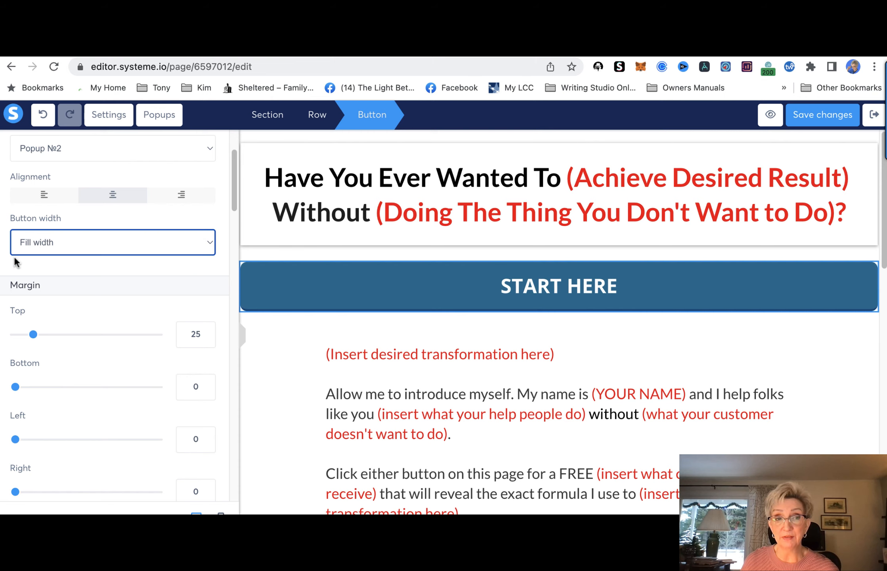
left_click(205, 241)
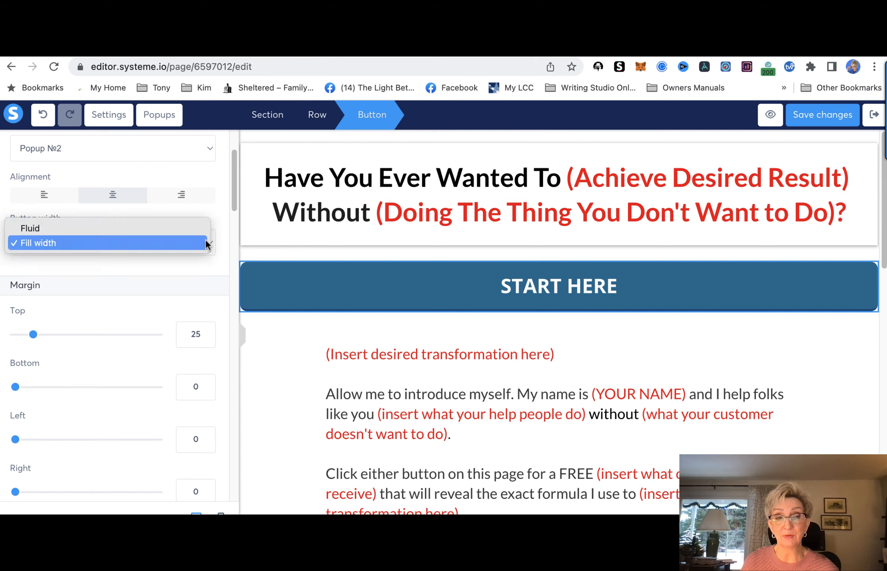
left_click(41, 229)
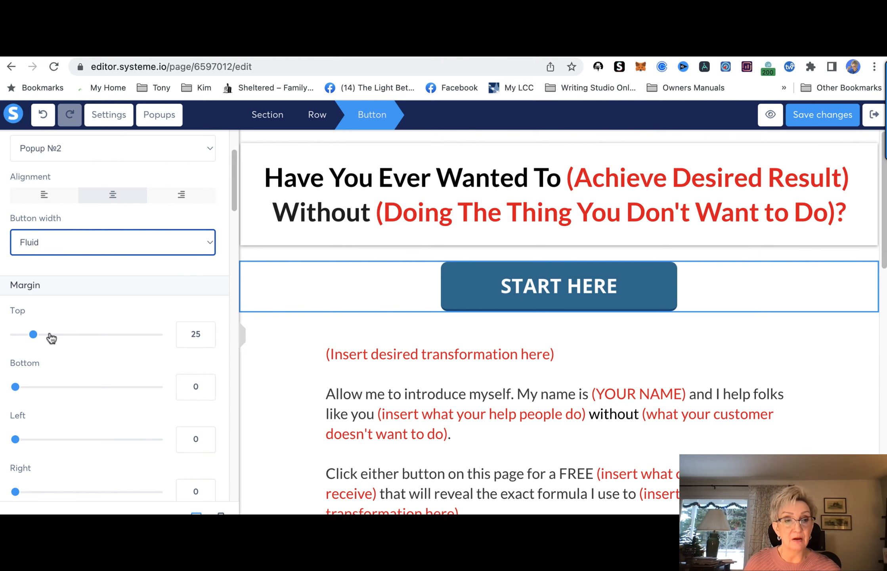
Set the START HERE button's top margin to 10 and locate its button text setting
mouse_move(33, 334)
left_mouse_down()
mouse_move(18, 334)
mouse_move(47, 337)
mouse_move(22, 335)
left_mouse_up()
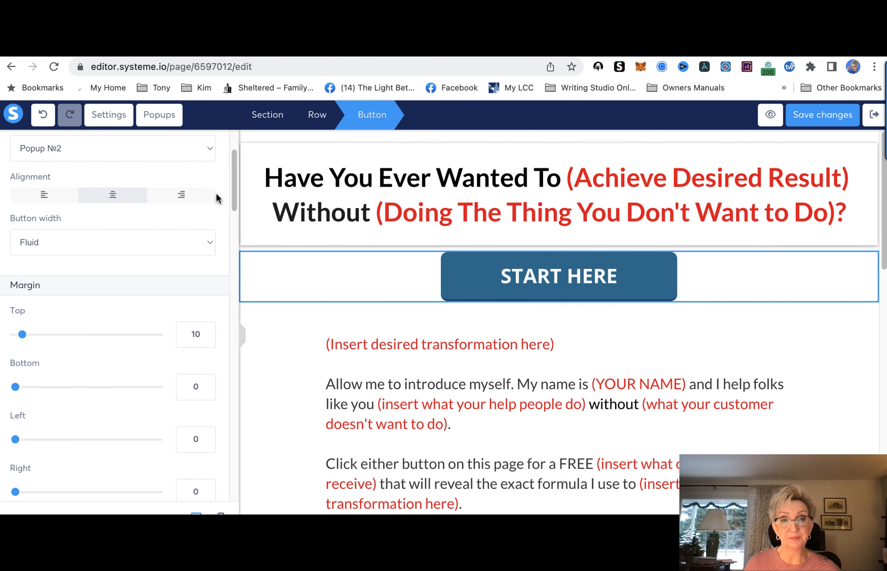
left_click_drag(232, 190, 233, 260)
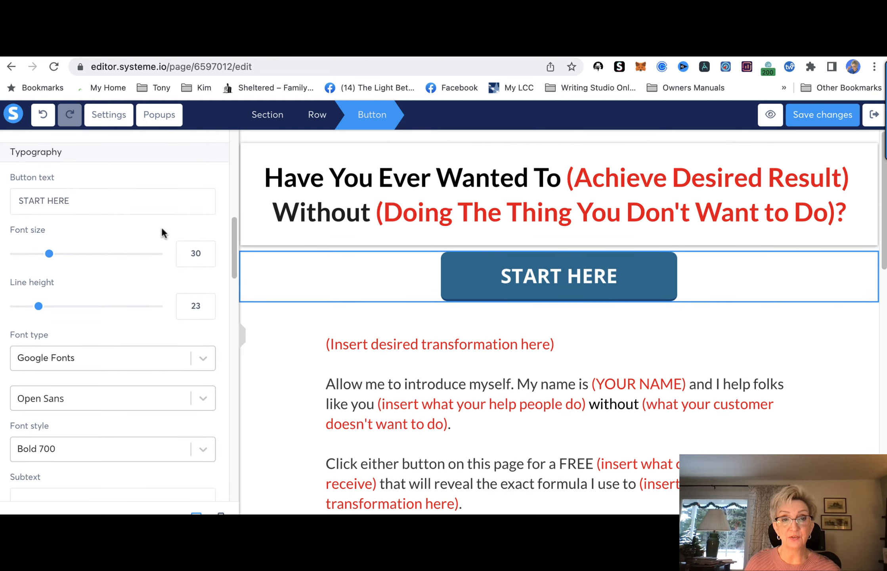
left_click_drag(233, 246, 231, 225)
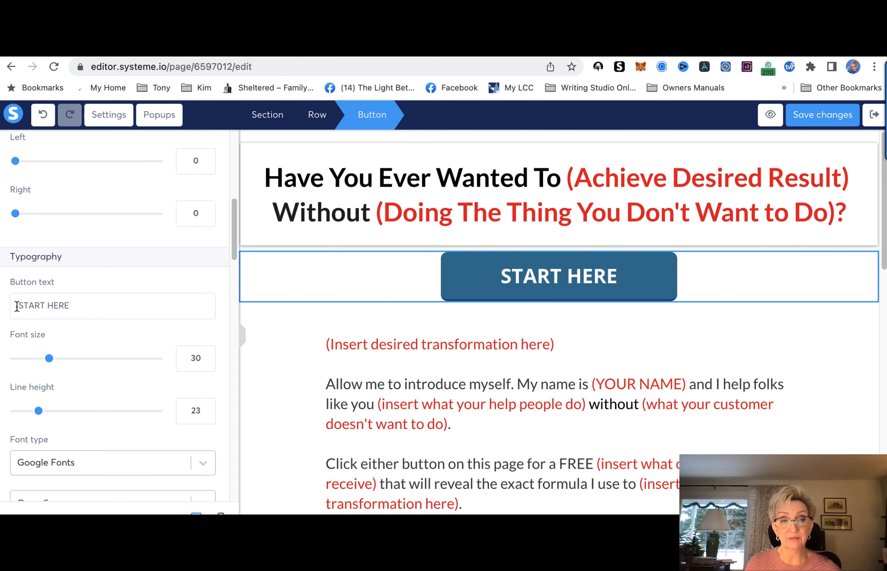
Try the arrow-alt-from-top icon before the START HERE button's text
left_click_drag(233, 236, 218, 301)
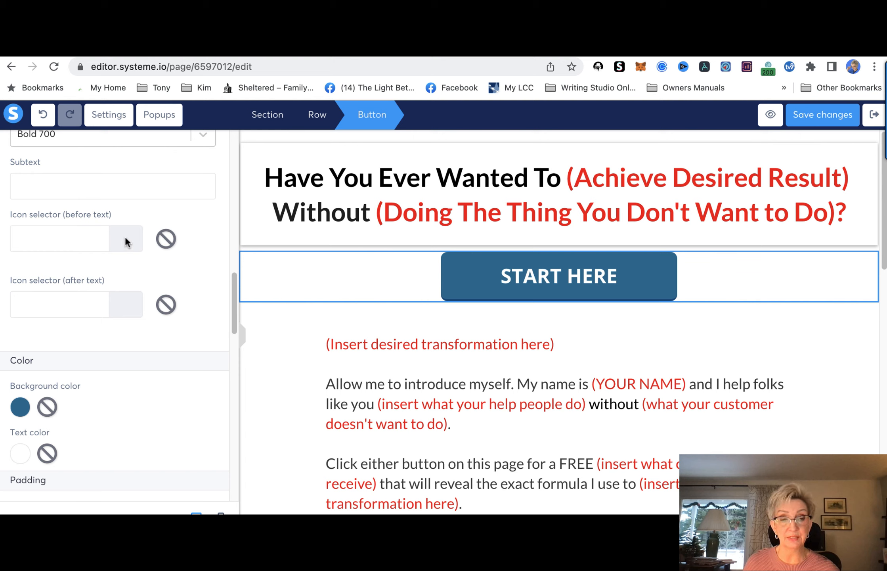
left_click(98, 244)
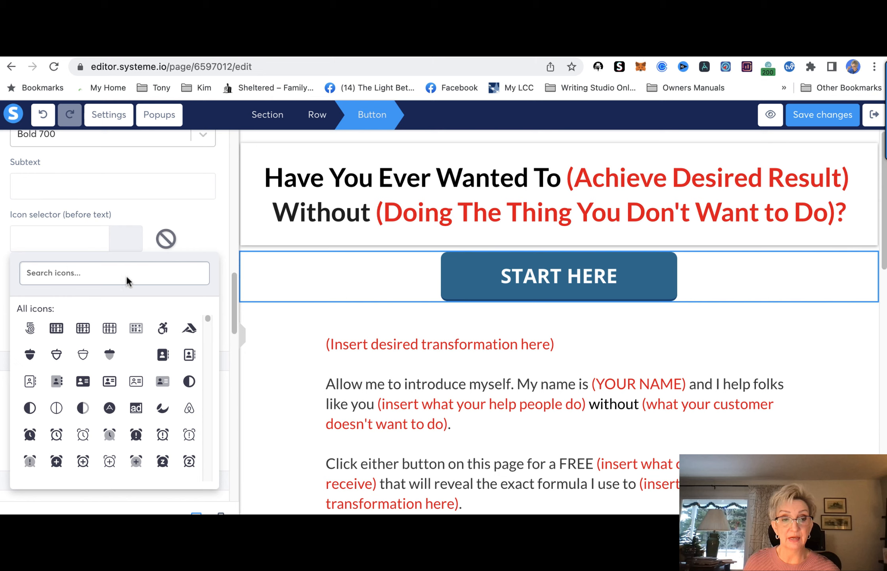
left_click_drag(207, 319, 209, 325)
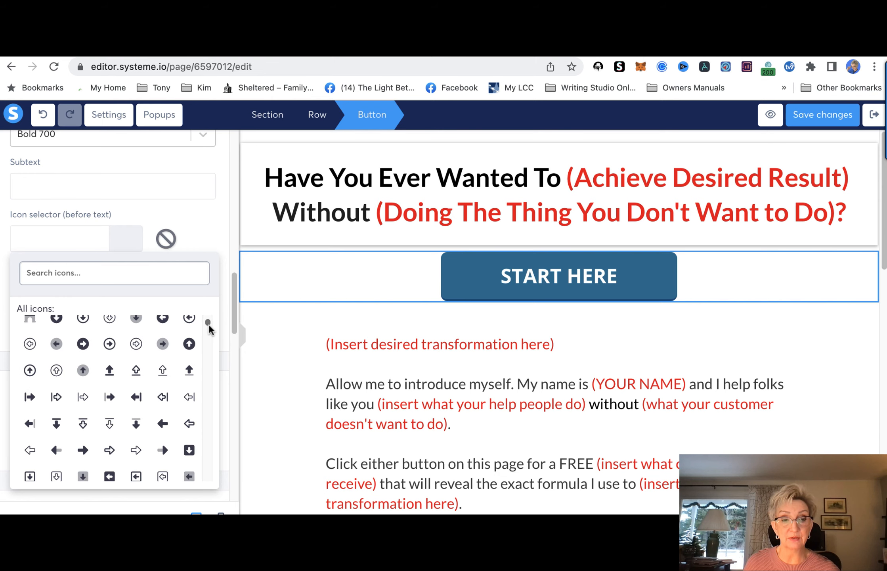
left_click(89, 427)
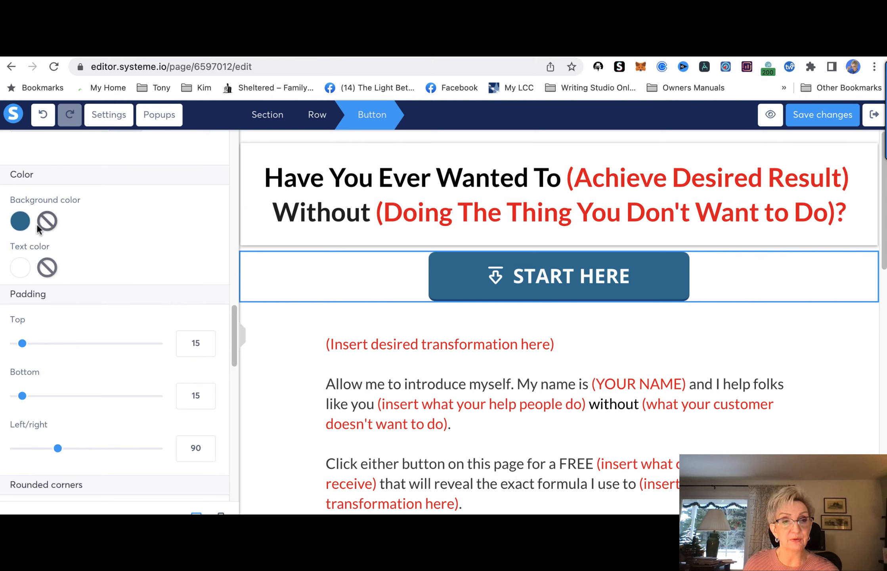
Set the START HERE button's border color to the saved blue that matches its background
scroll(235, 339, "down", 1)
left_click_drag(235, 339, 221, 432)
left_click(18, 364)
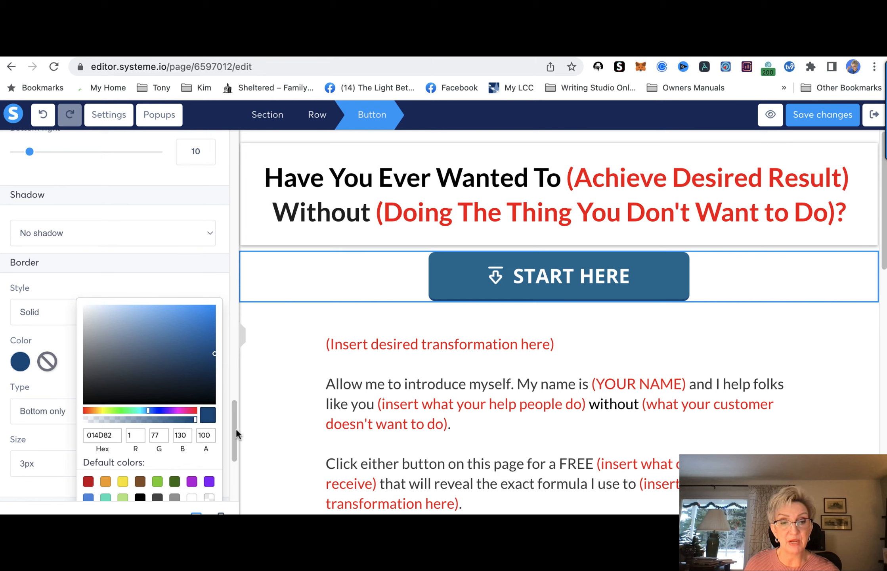
left_click_drag(236, 428, 235, 461)
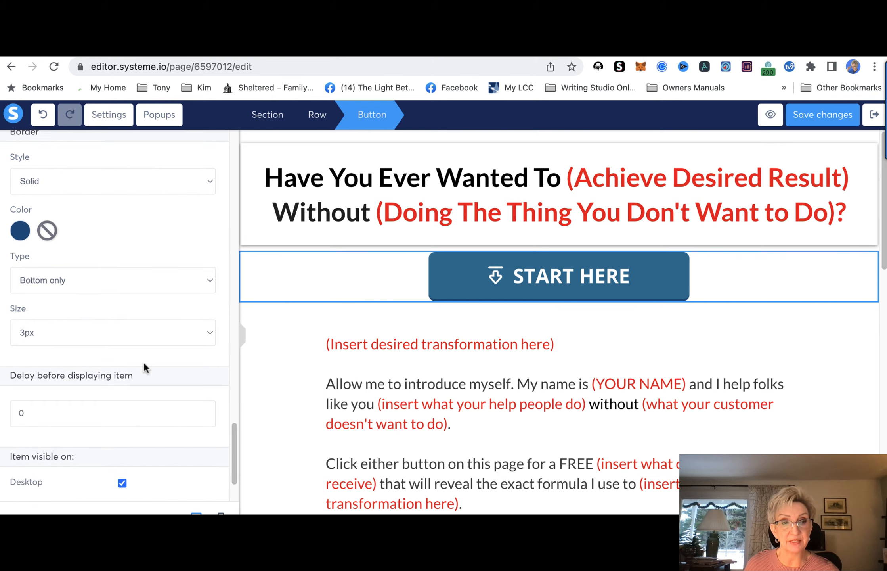
left_click(20, 232)
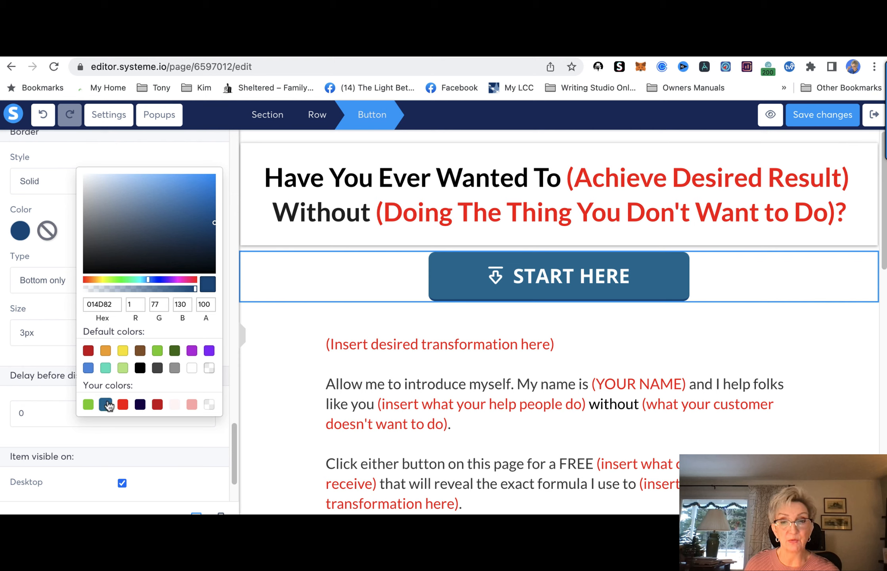
left_click(107, 404)
left_click(213, 159)
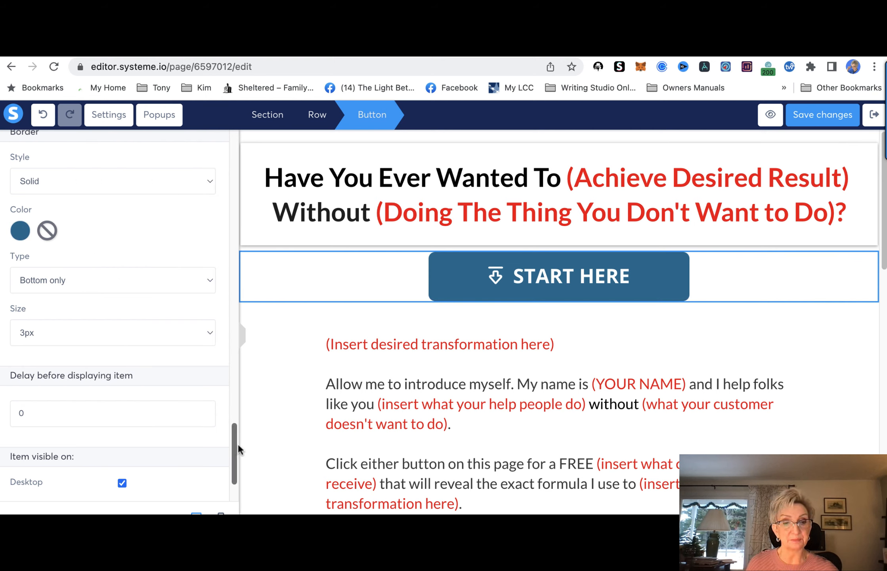
Remove the icon before the START HERE button's text and deselect the button
left_click_drag(236, 445, 241, 349)
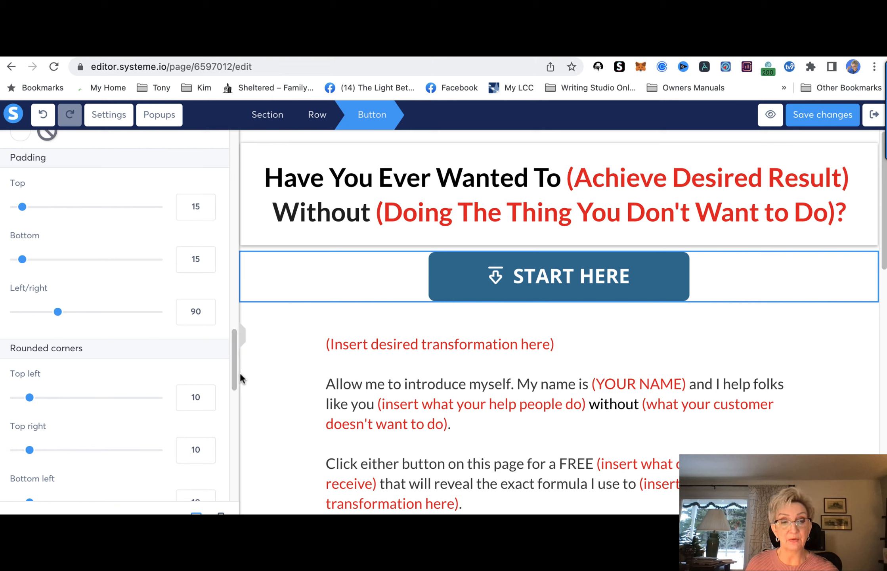
left_click_drag(233, 377, 230, 345)
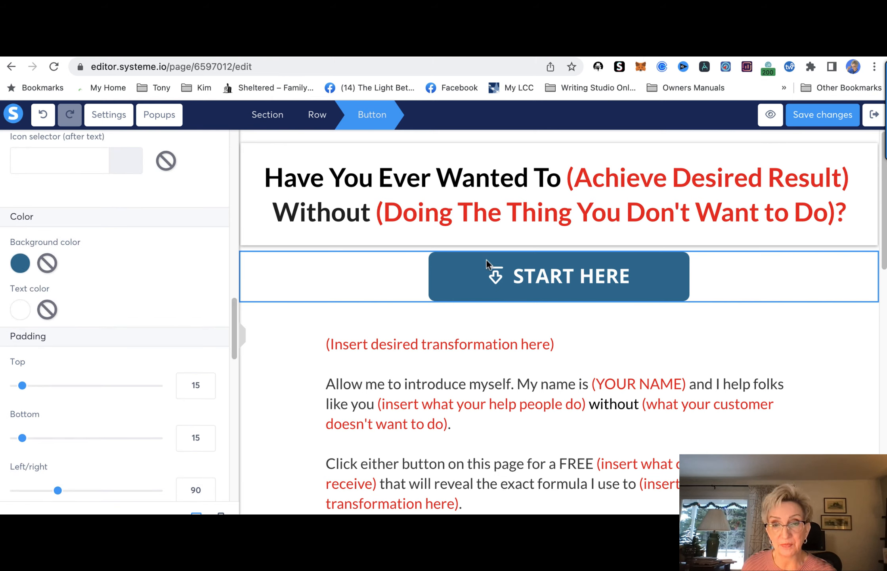
left_click(518, 280)
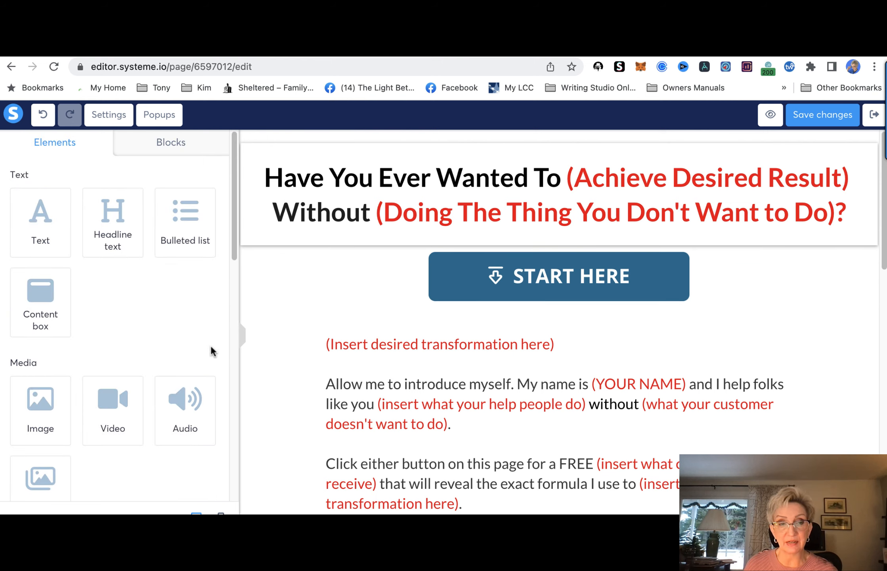
left_click(809, 243)
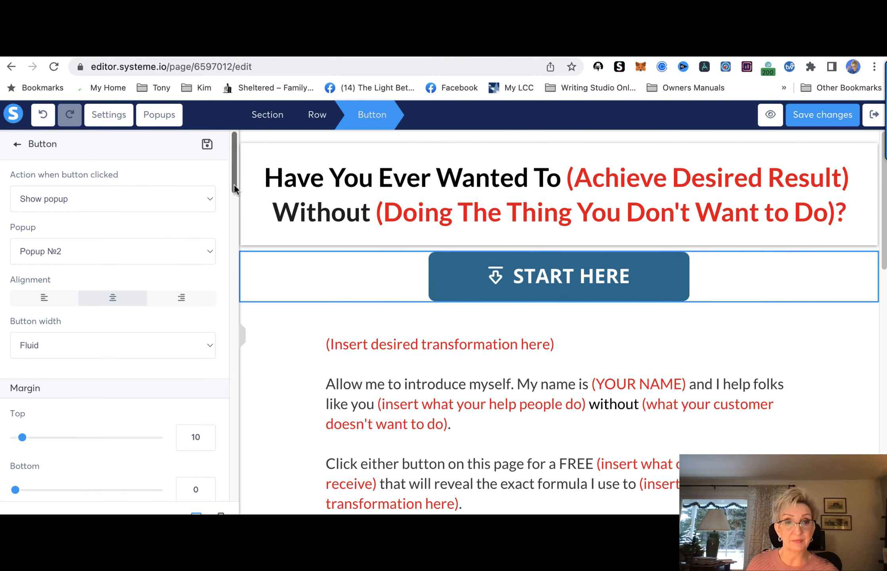
left_click_drag(233, 183, 230, 309)
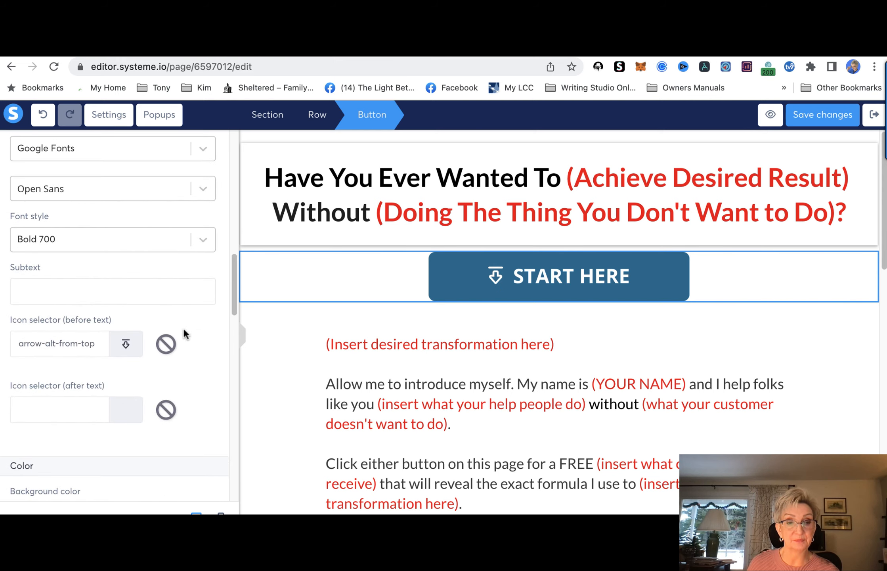
left_click(166, 343)
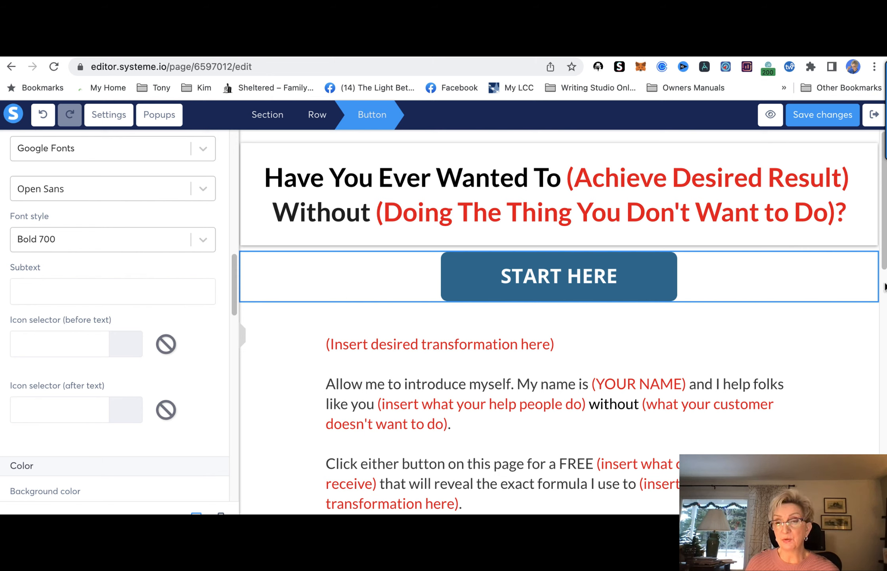
left_click(529, 314)
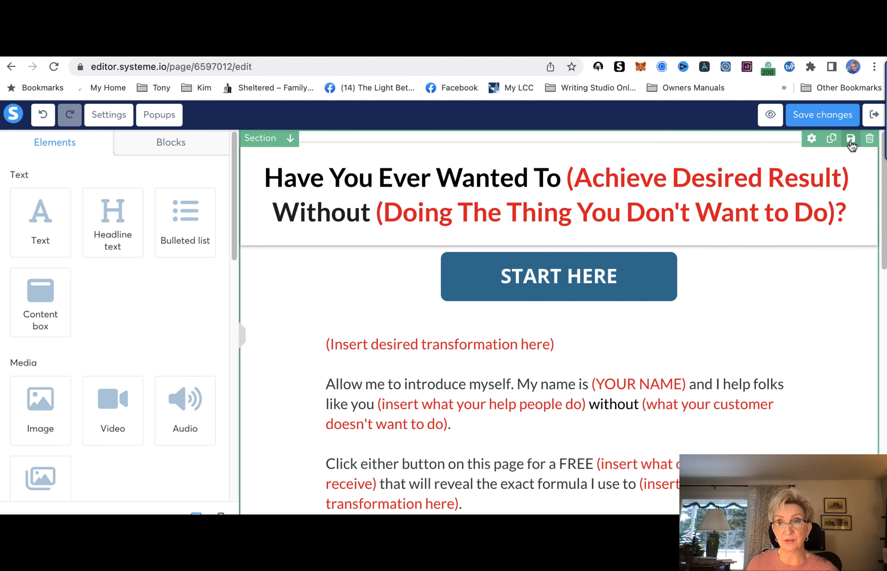
Replace the placeholder image beside (YOUR NAME) with MyPictureSummer2022.png from the previously uploaded images
scroll(865, 420, "down", 10)
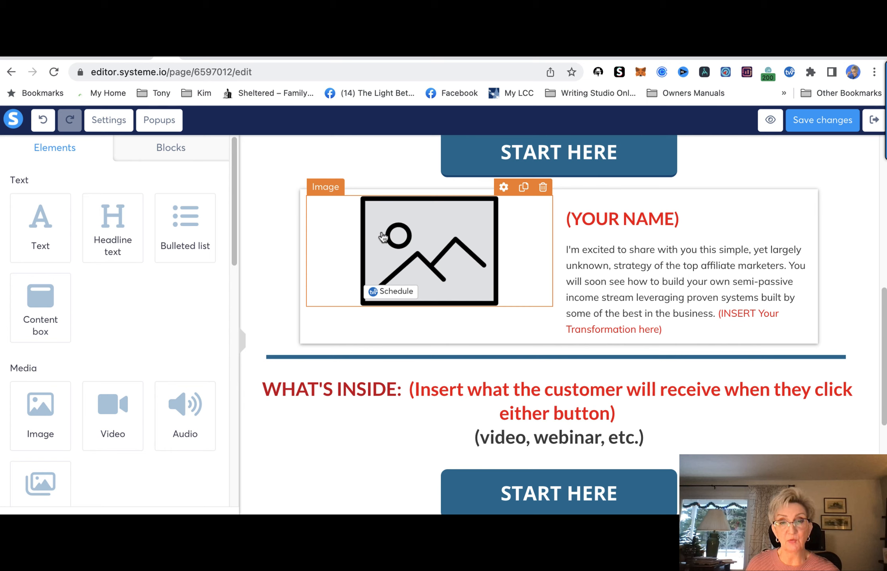
left_click(503, 188)
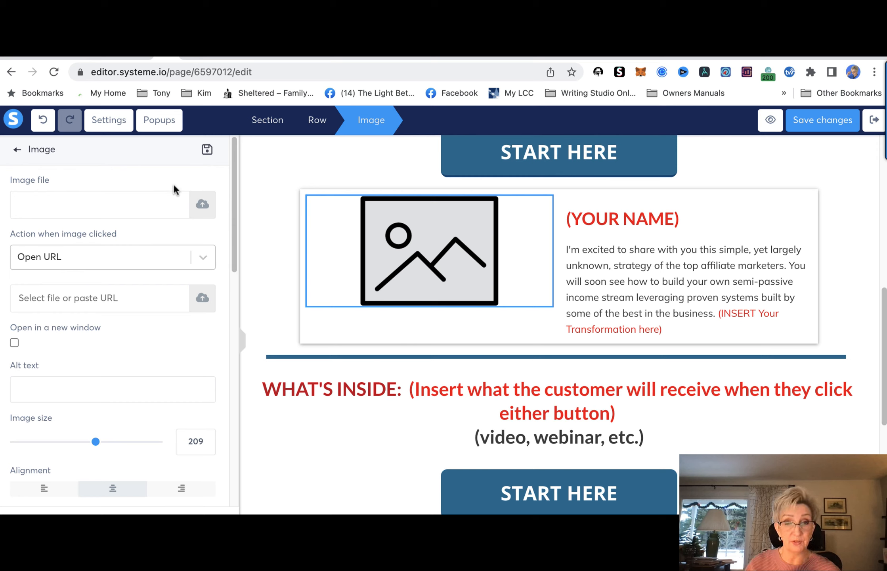
left_click(203, 205)
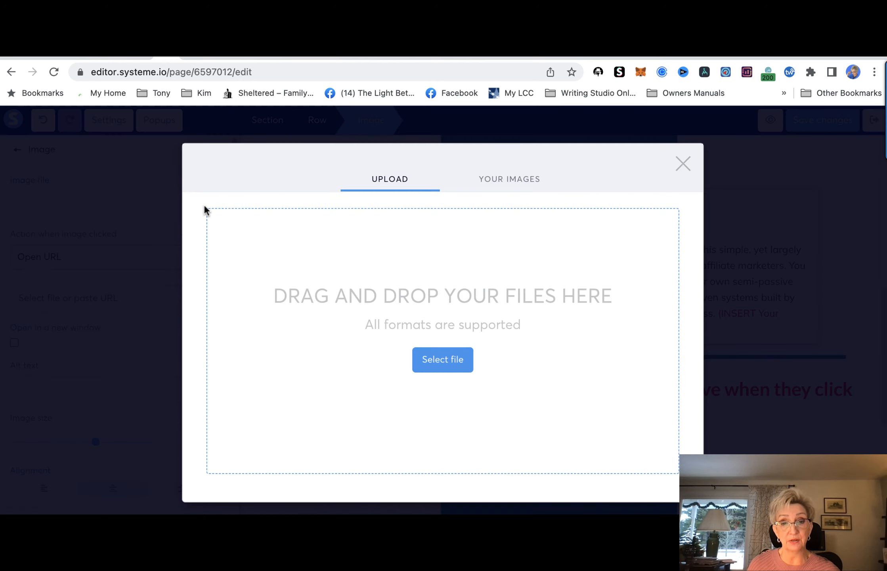
left_click(491, 180)
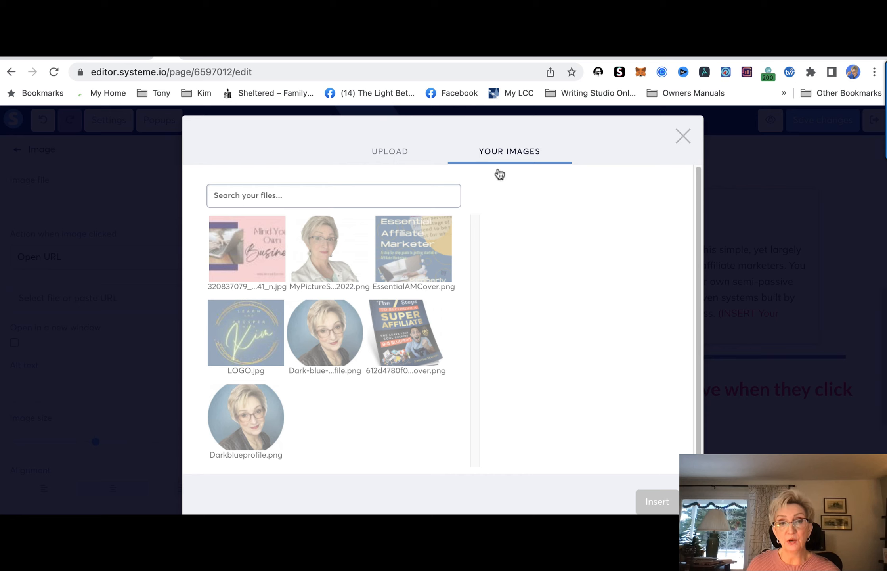
left_click(323, 253)
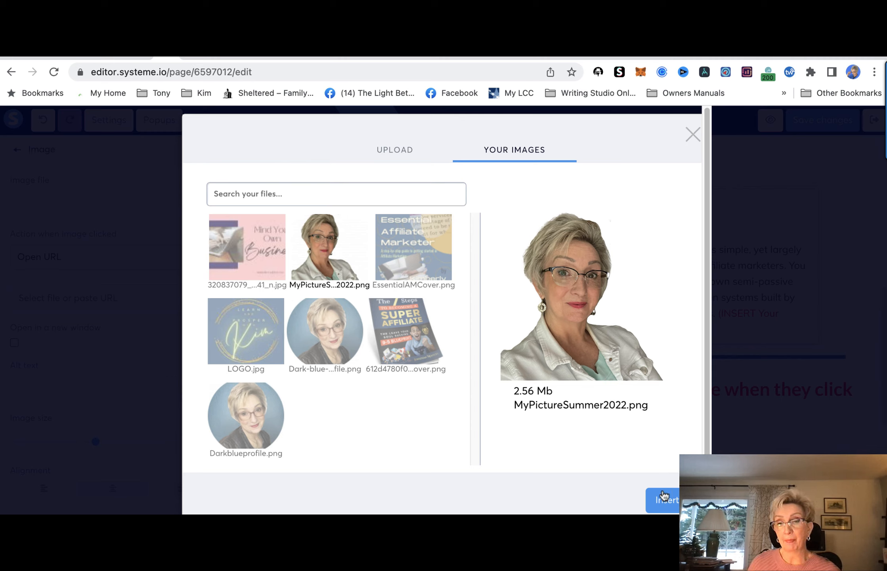
mouse_move(344, 266)
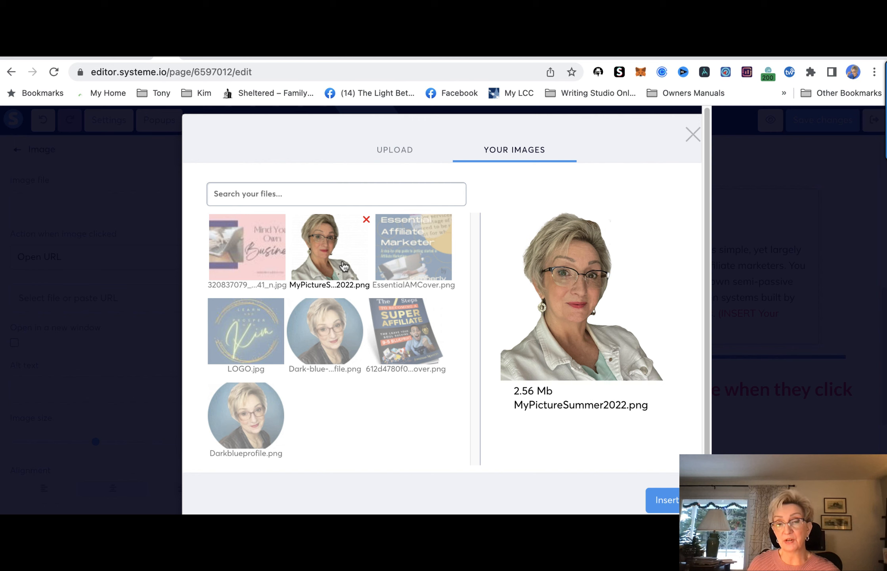
left_click(659, 500)
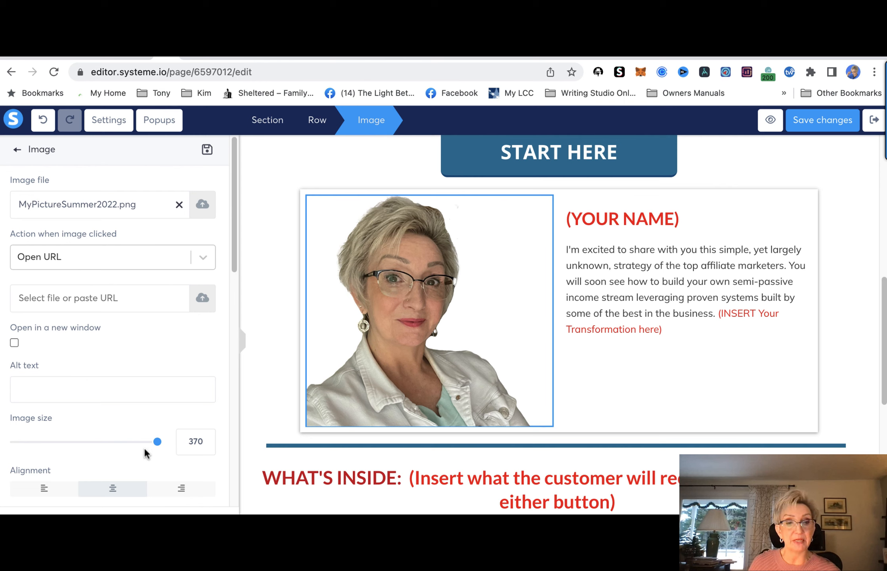
Set the photo's image size to 145 and left-align it with some margin around it
left_click_drag(157, 441, 71, 448)
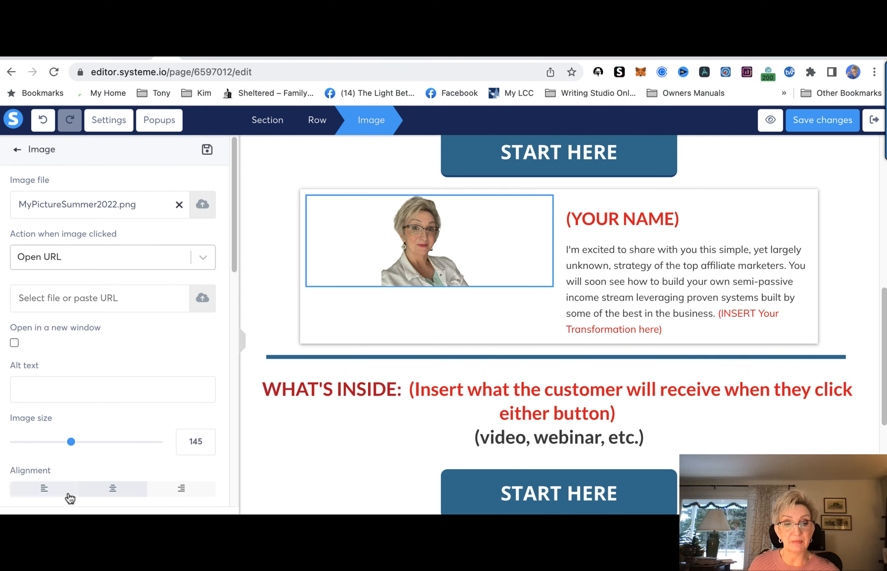
left_click(54, 488)
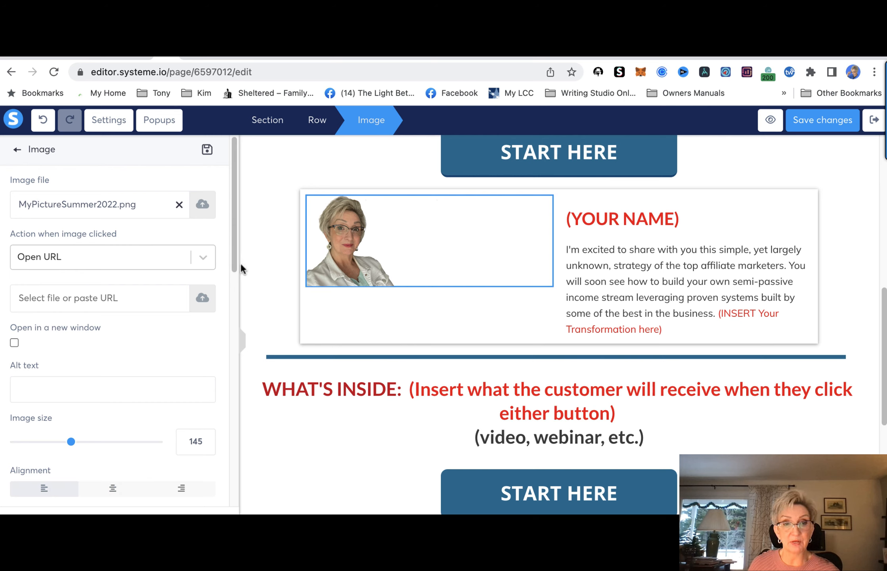
left_click_drag(235, 264, 235, 362)
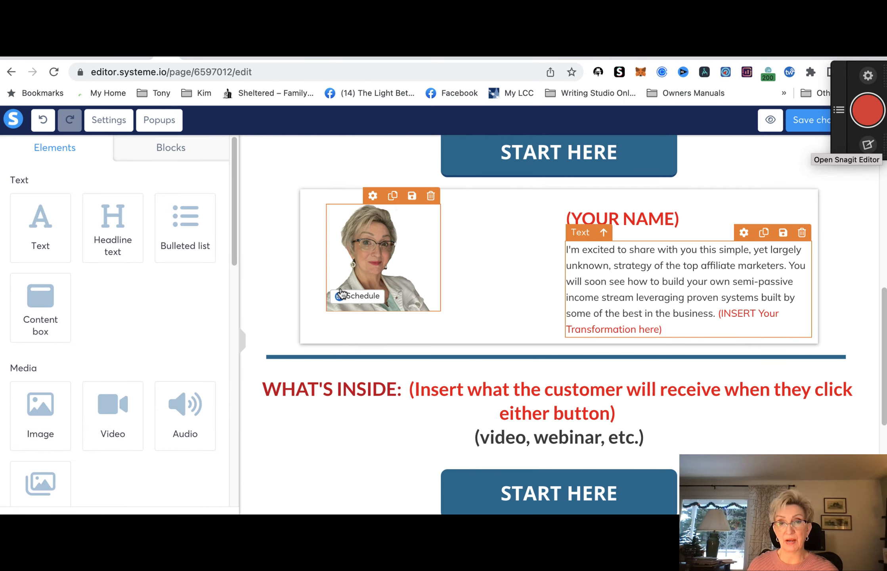
Remove MyPictureSummer2022.png from the image beside (YOUR NAME) and save the page changes
left_click(373, 198)
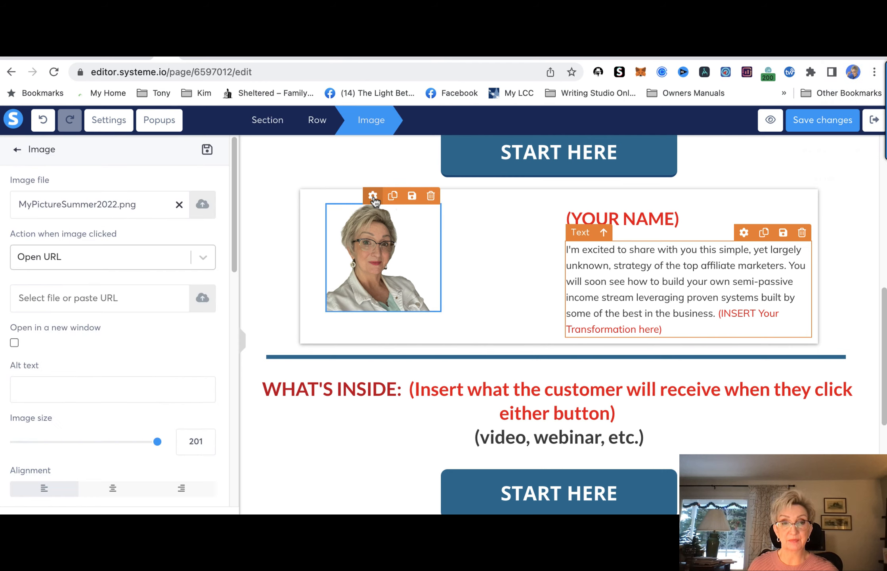
left_click(179, 204)
left_click(511, 269)
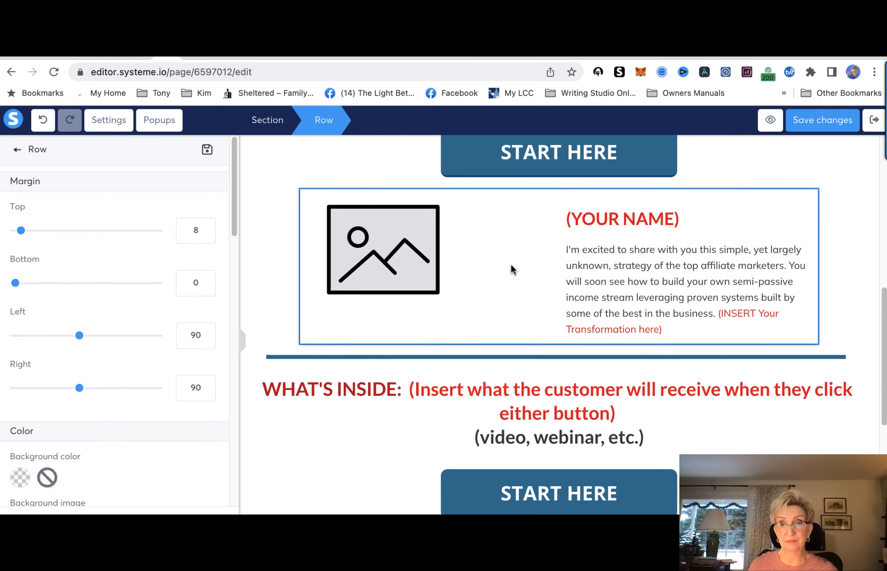
left_click(829, 128)
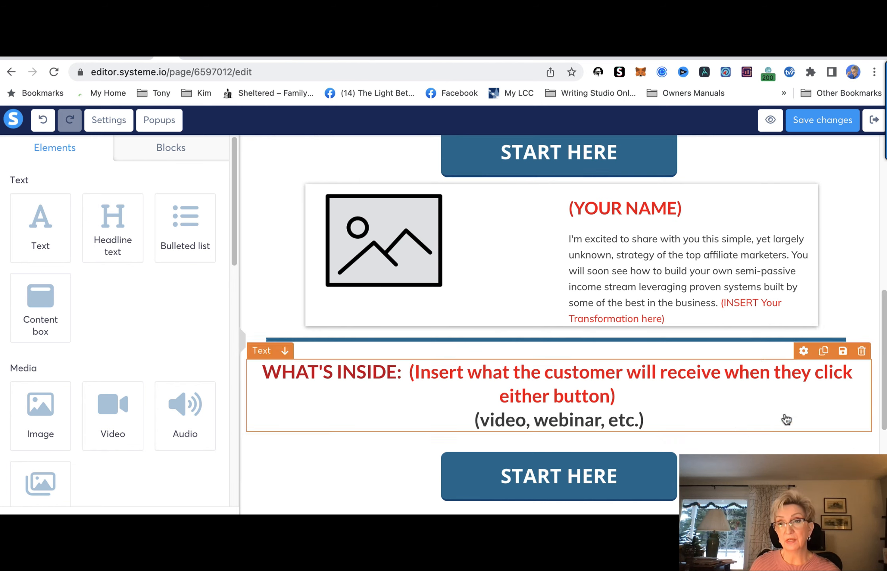
Open the link URL entry for the footer's Privacy Policy text to examine it, and leave it without adding a link
left_click_drag(882, 329, 882, 390)
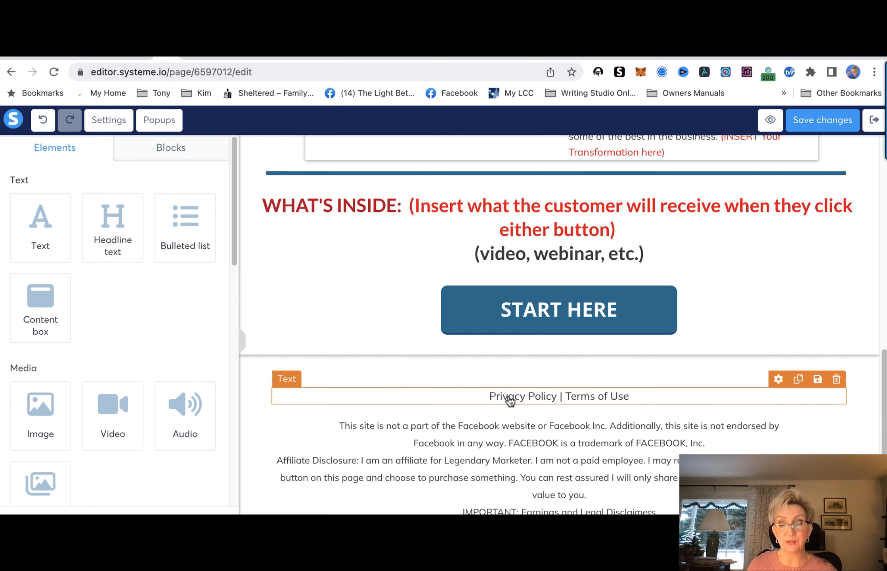
left_click(531, 397)
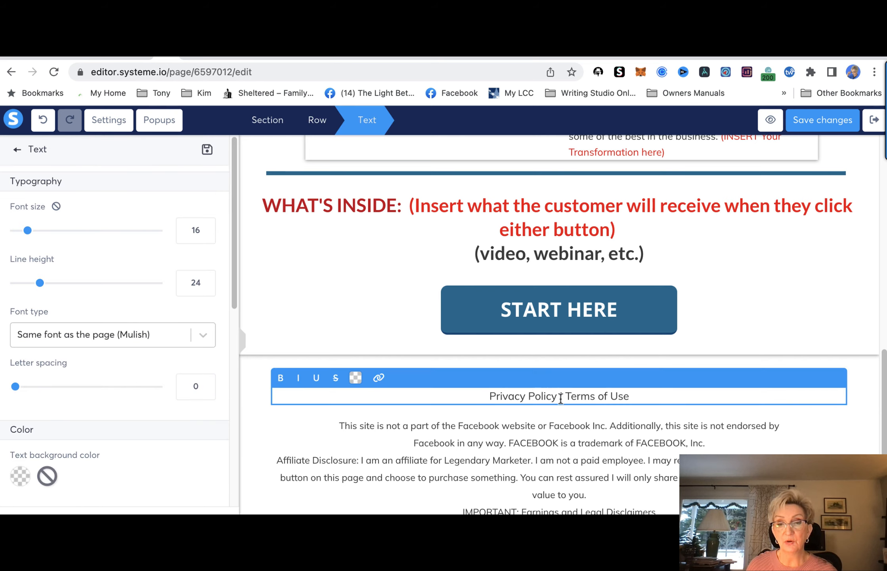
left_click_drag(556, 396, 486, 397)
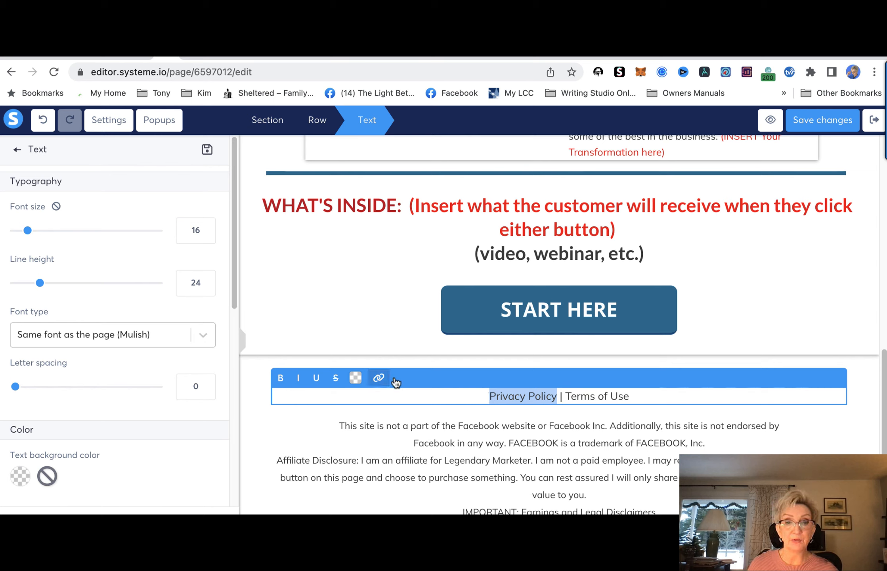
left_click(379, 378)
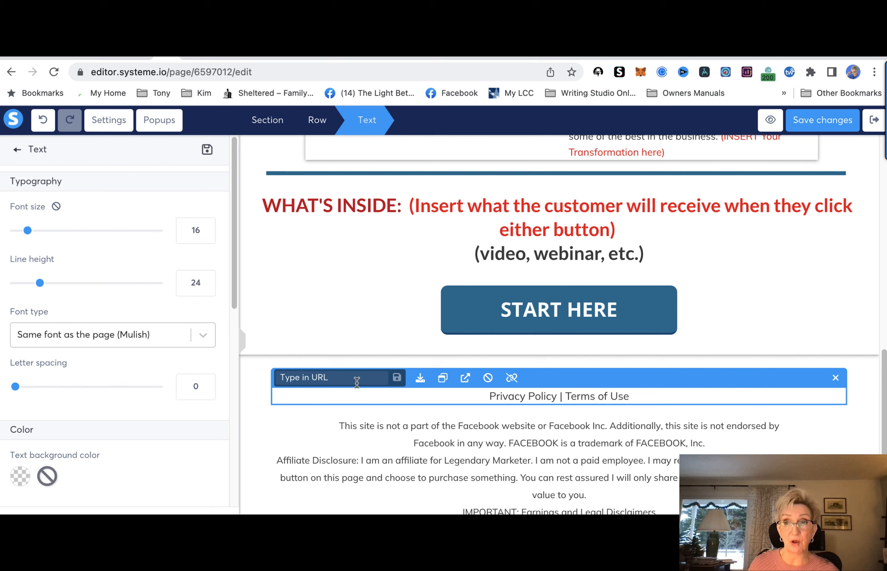
left_click(782, 303)
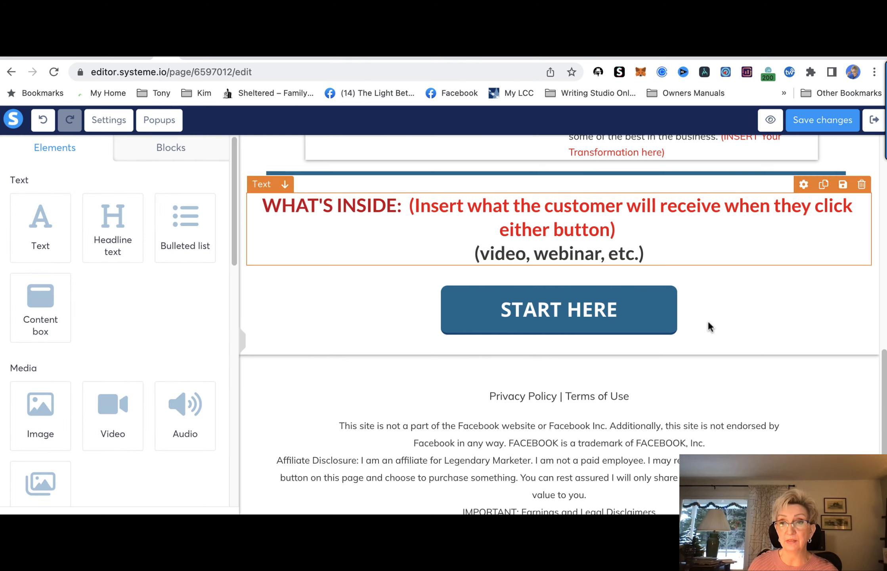
Save the Opt-in Page changes and exit the page editor to the MYOB Funnel's step list
left_click(848, 125)
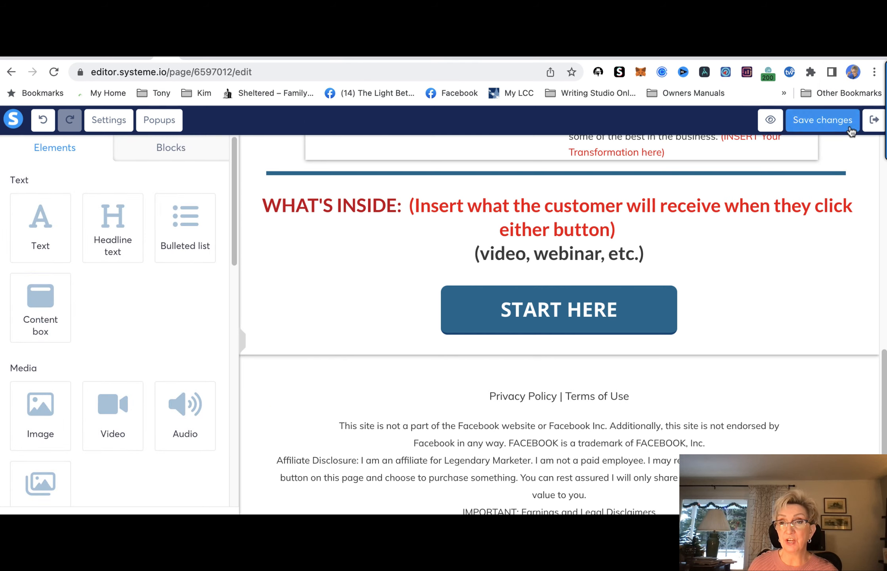
left_click(874, 120)
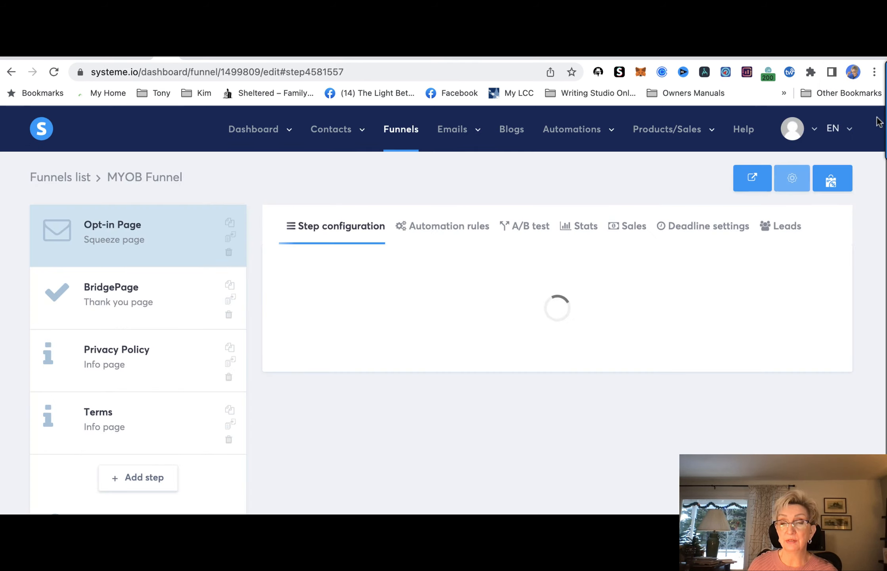
View the funnel's Privacy Policy page and copy its web address, then return to the funnel's step list
left_click(121, 362)
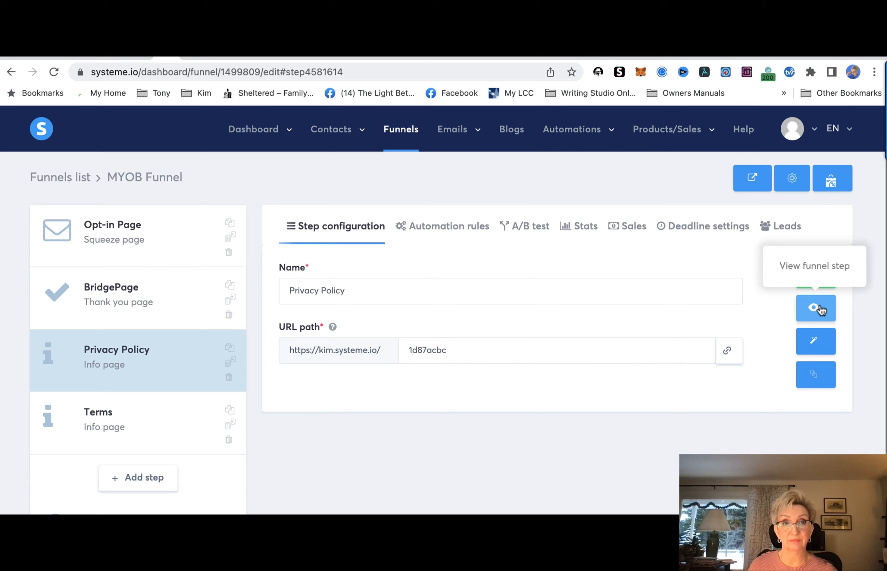
left_click(819, 309)
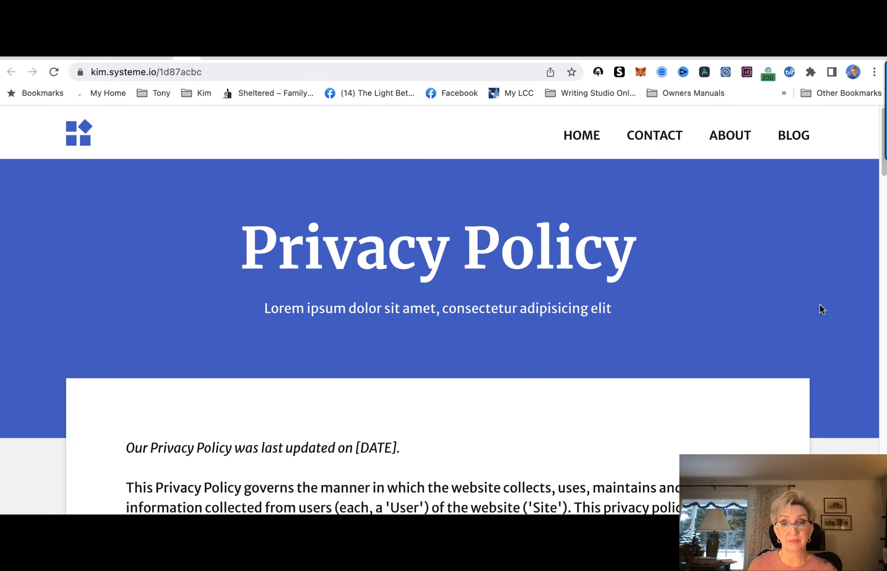
left_click_drag(202, 73, 91, 73)
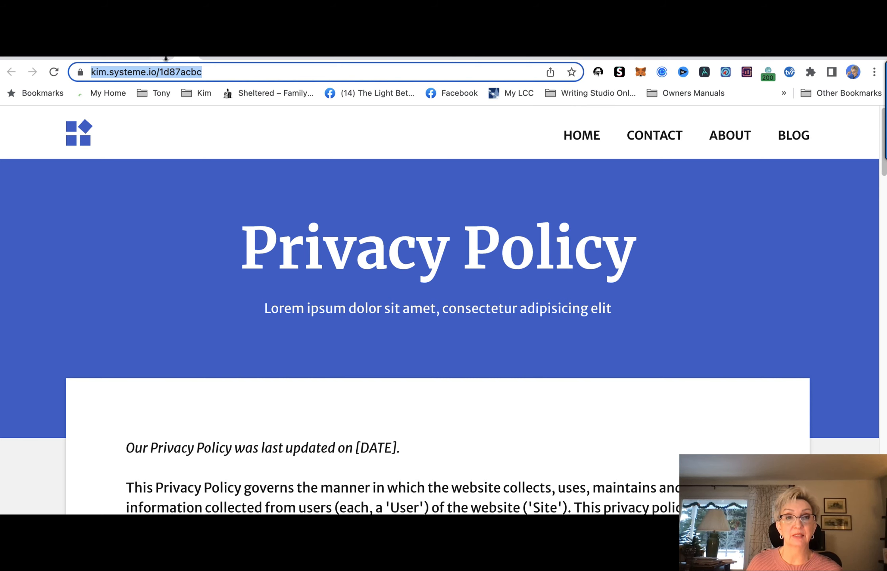
left_click(166, 48)
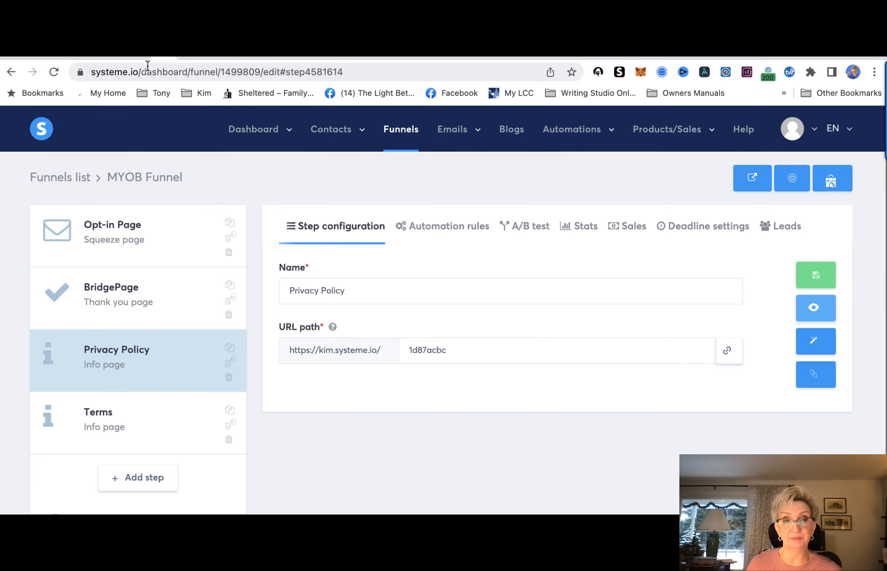
Link the Privacy Policy text in the Opt-in Page footer to the copied page address ending in 1d87acbc
left_click(128, 222)
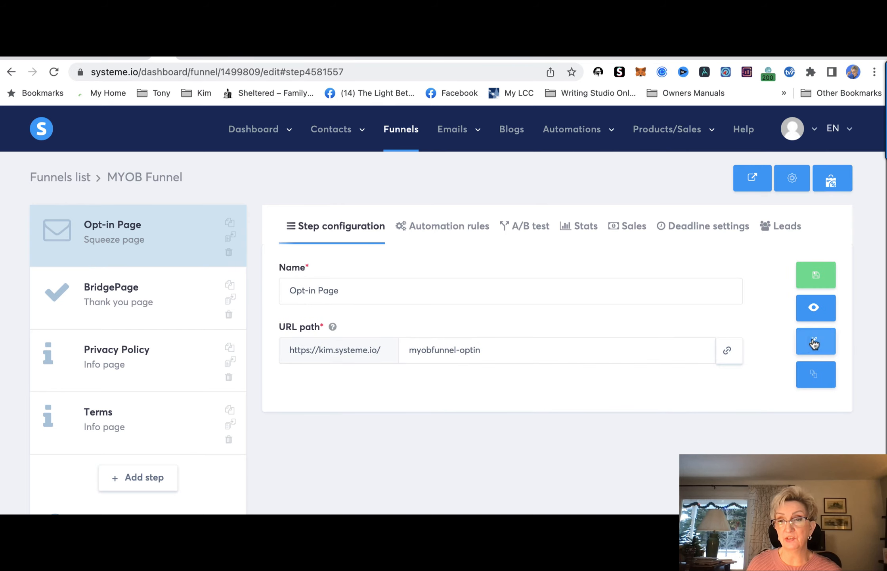
left_click(814, 343)
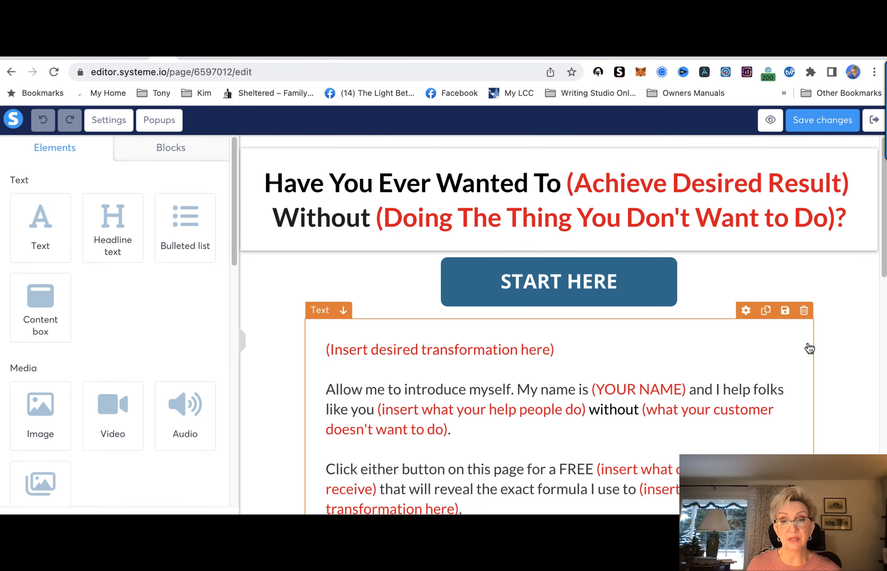
scroll(562, 382, "down", 10)
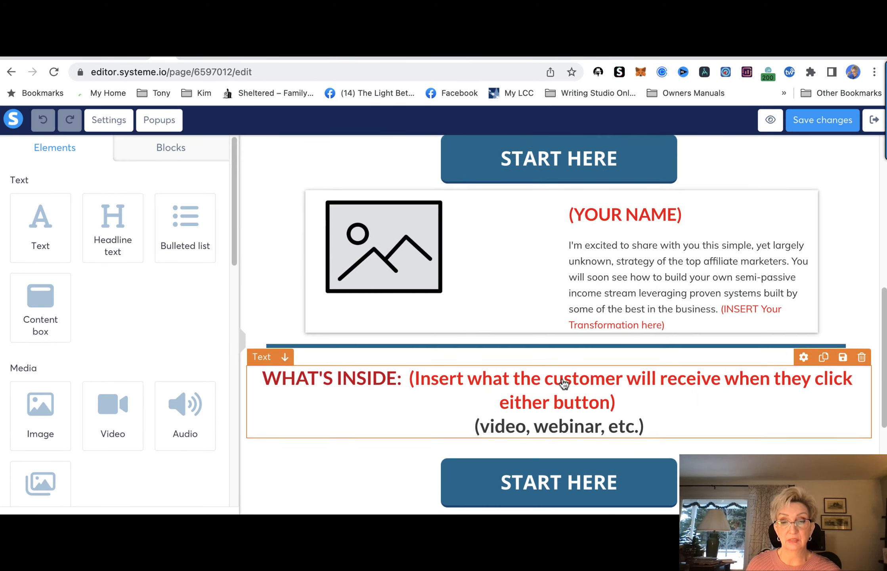
scroll(563, 384, "down", 5)
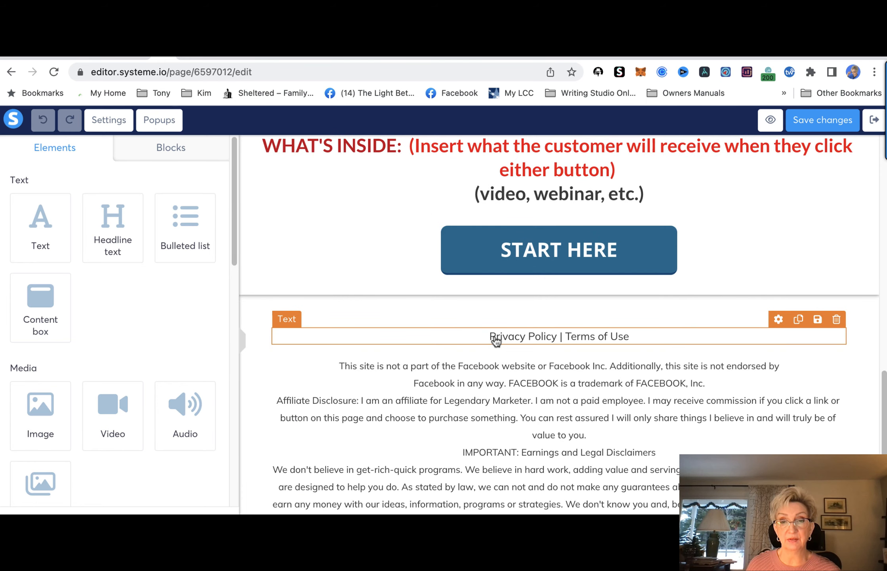
mouse_move(491, 340)
left_mouse_down()
mouse_move(516, 341)
mouse_move(490, 337)
left_mouse_up()
left_click(519, 340)
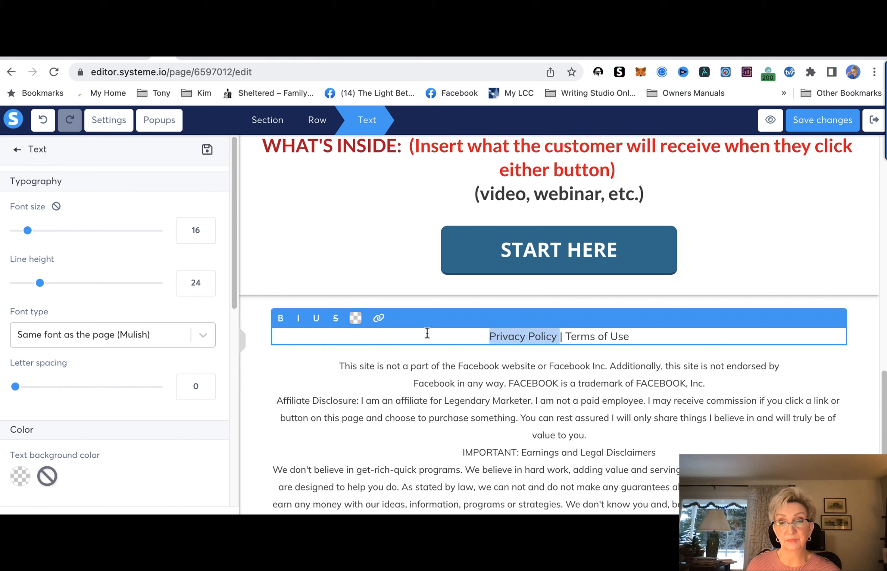
left_click(378, 318)
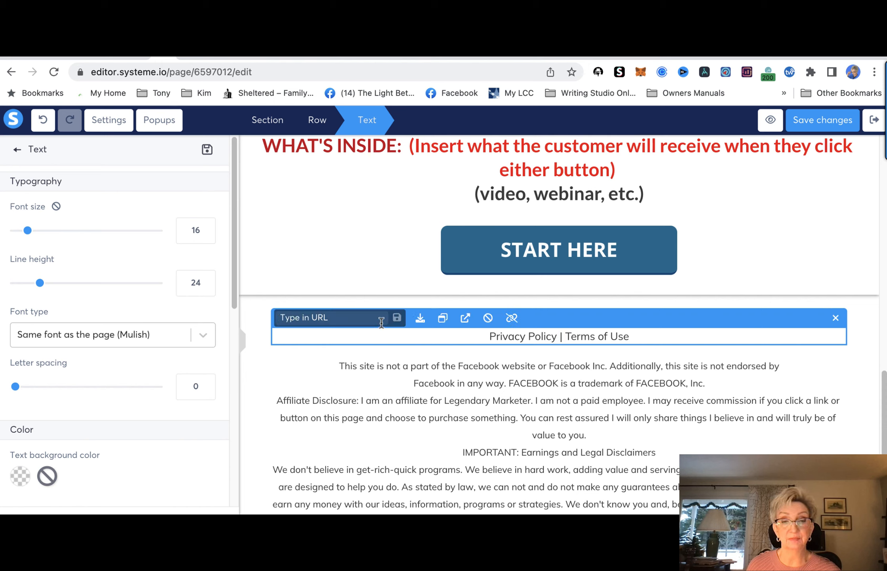
left_click(356, 318)
key("super+v")
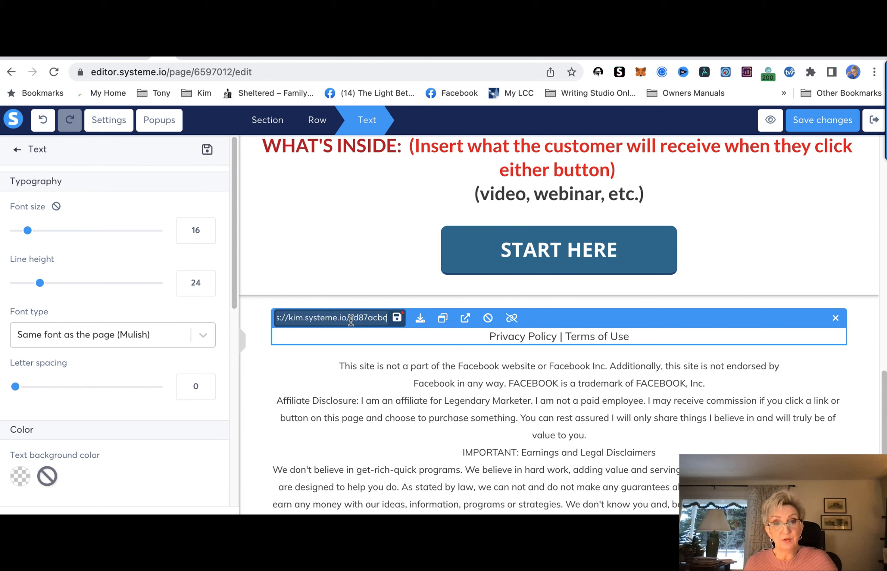
left_click(396, 317)
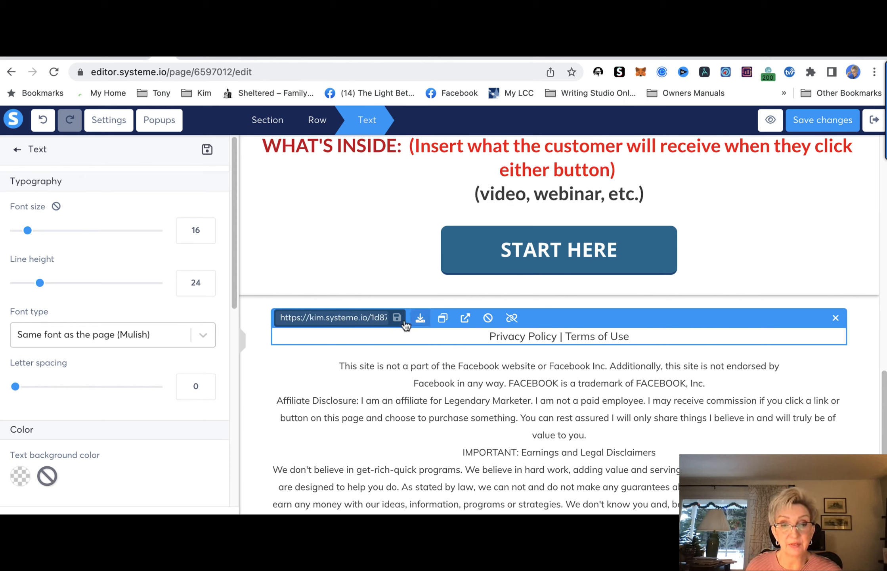
left_click(742, 257)
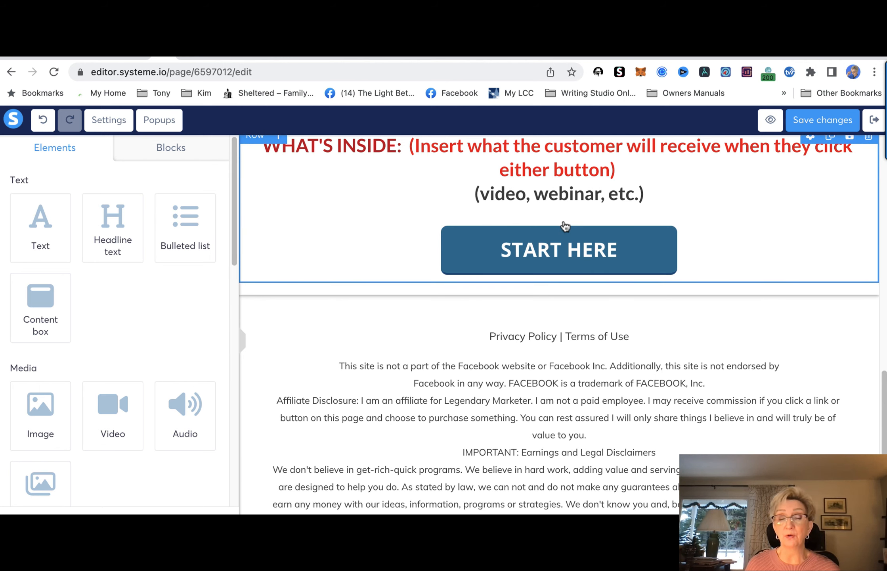
Examine the START HERE! button's settings in Popup №2, close the popup and save the page changes
left_click(156, 119)
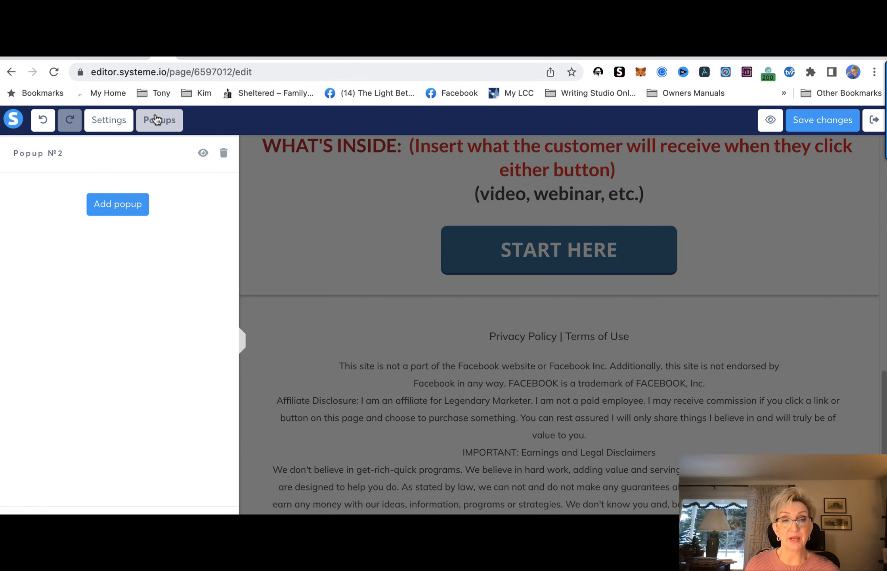
left_click(202, 153)
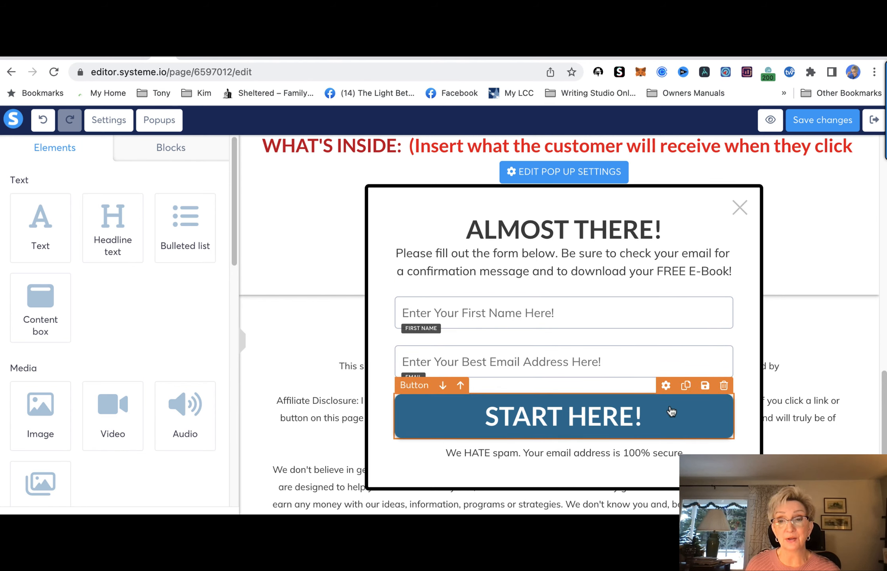
left_click(667, 386)
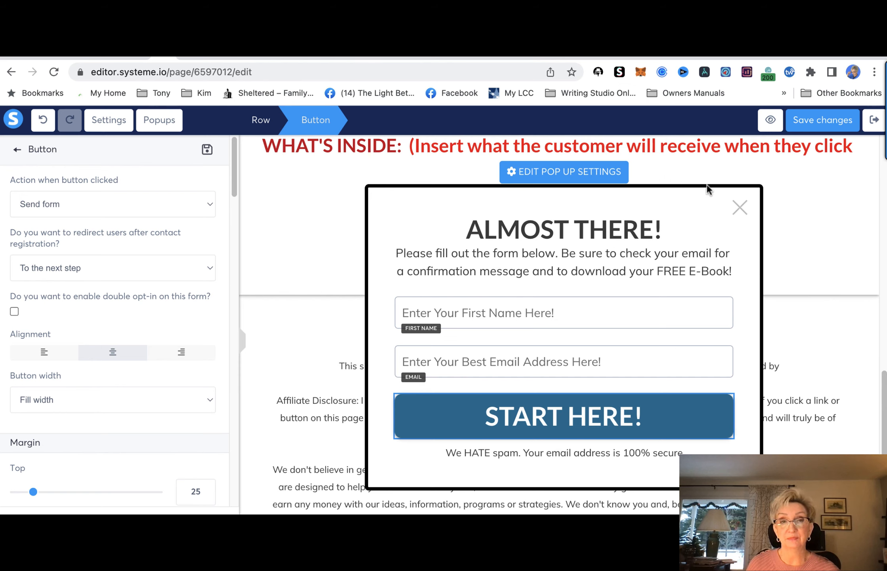
left_click(760, 205)
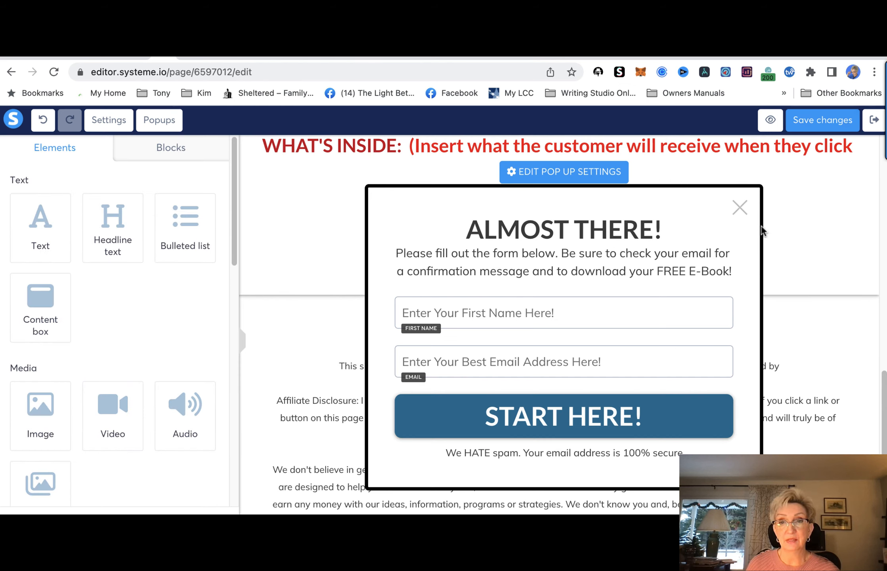
left_click(811, 223)
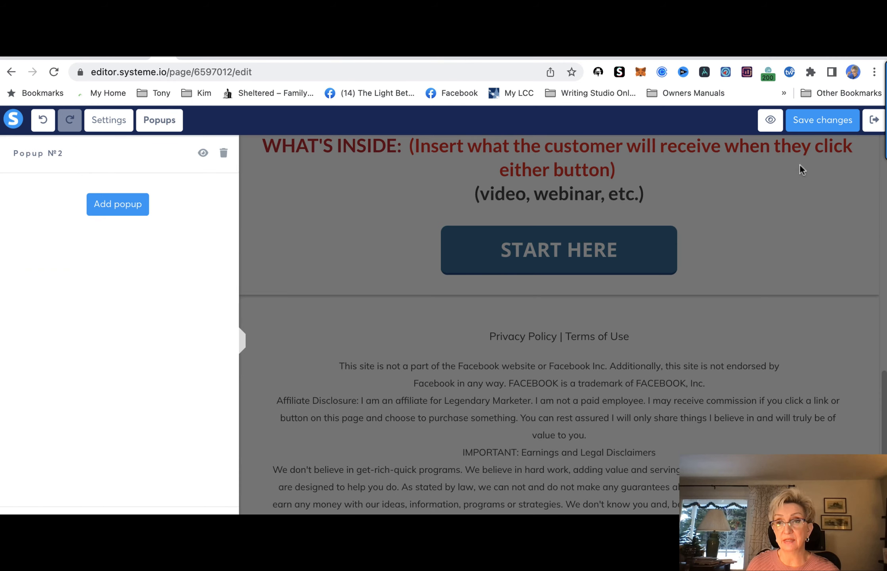
left_click(807, 118)
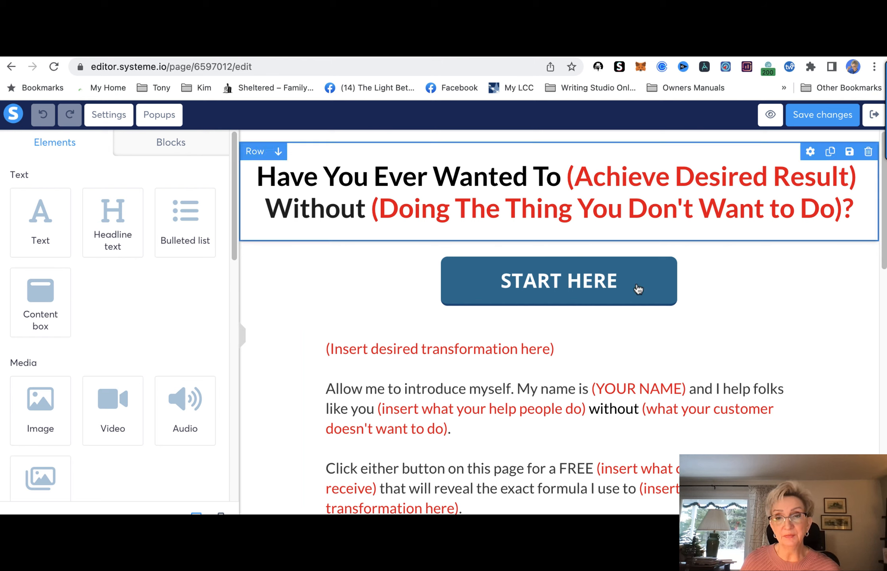
Examine the Opt-in Page's red placeholder texts, START HERE buttons, image block and footer disclaimers, and return to the headline
scroll(644, 381, "down", 3)
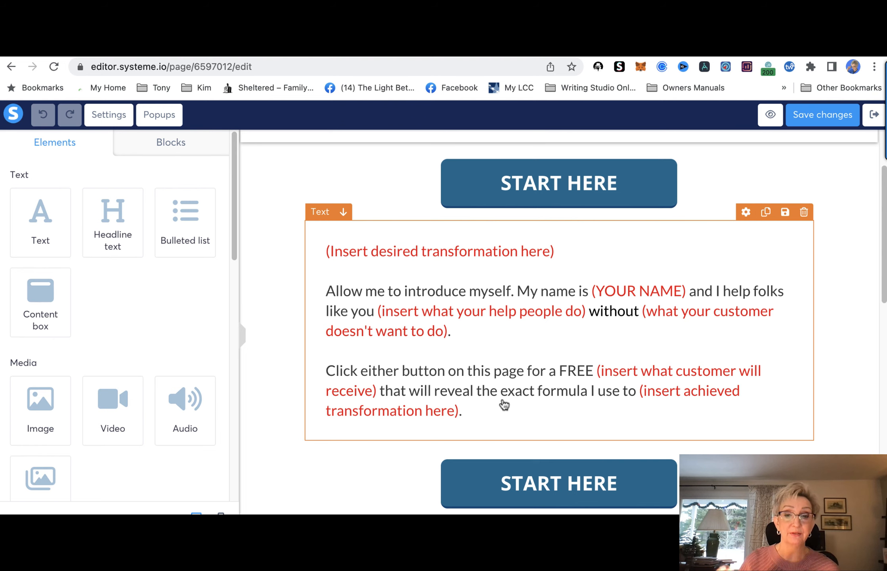
scroll(555, 436, "down", 1)
scroll(555, 439, "down", 5)
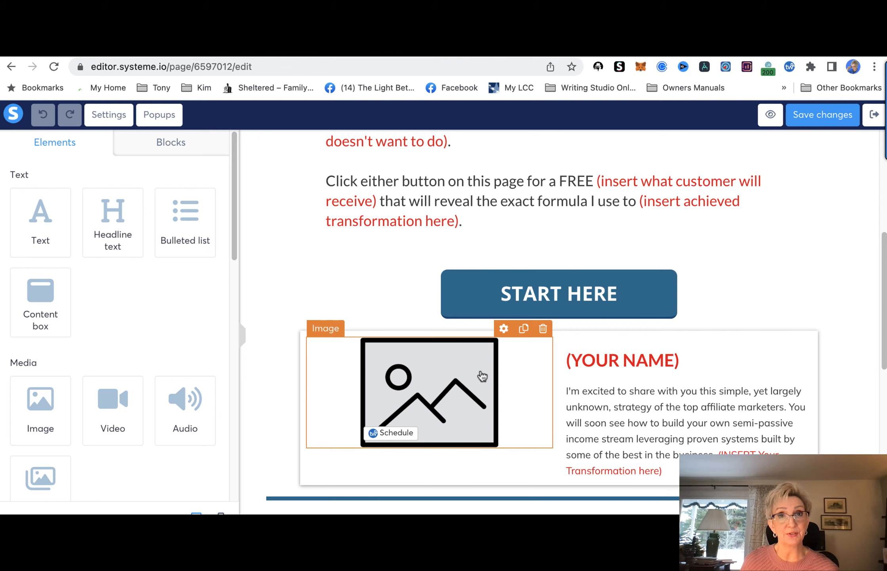
scroll(668, 438, "down", 2)
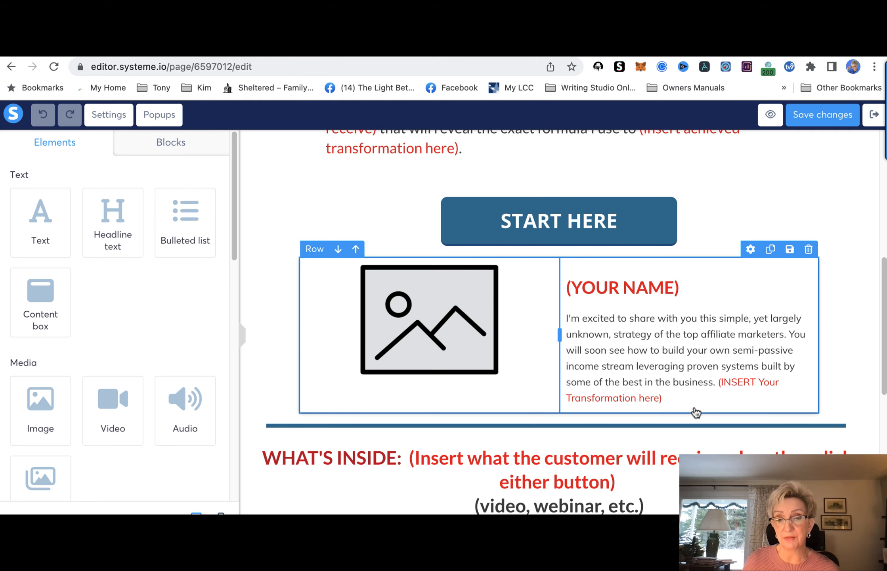
scroll(697, 413, "down", 3)
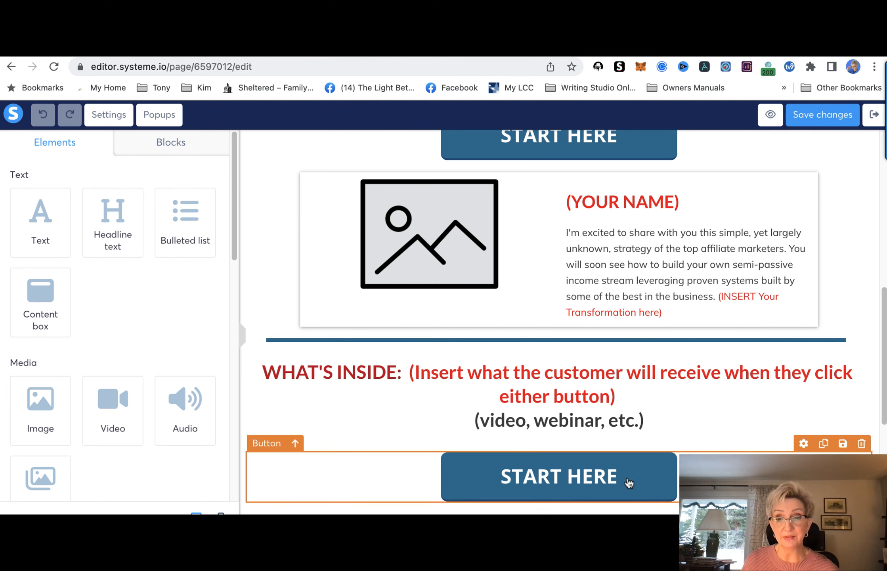
scroll(613, 475, "down", 5)
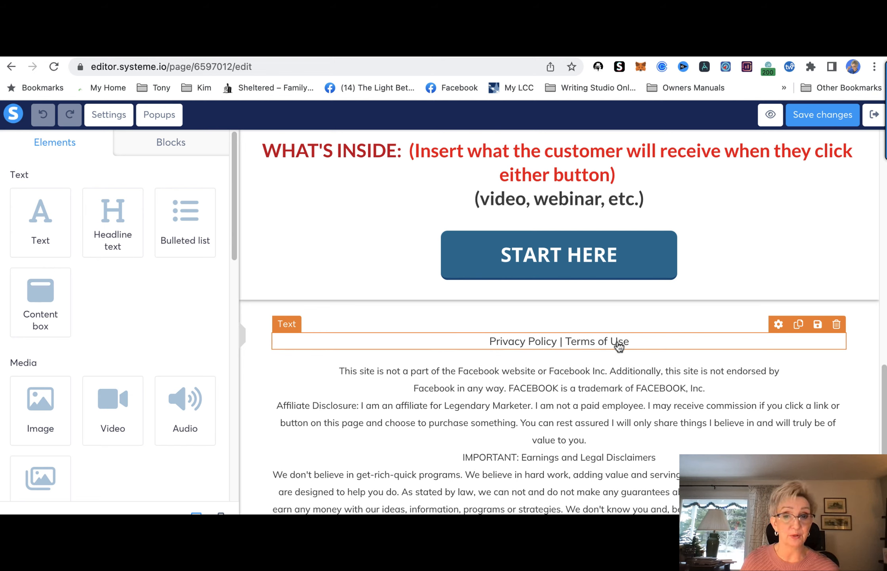
scroll(588, 399, "down", 2)
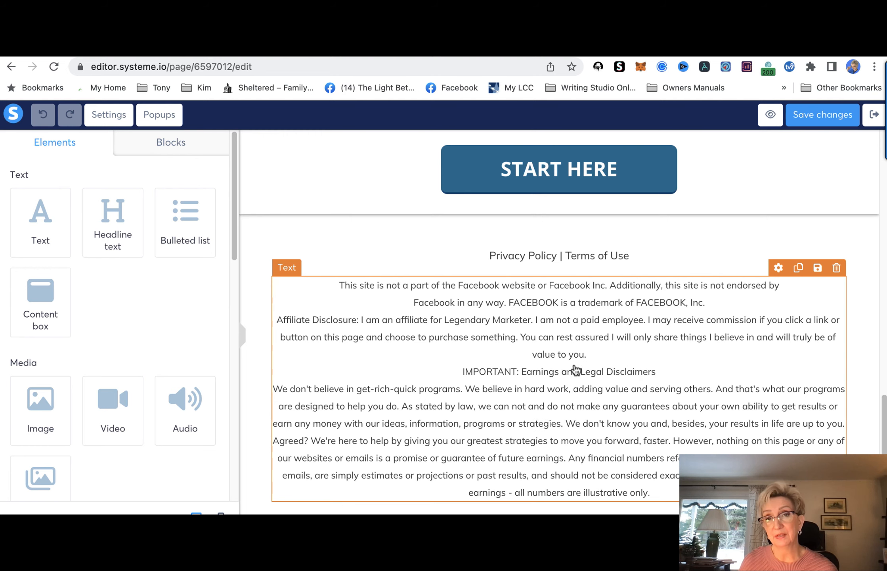
scroll(565, 381, "up", 10)
scroll(563, 380, "up", 6)
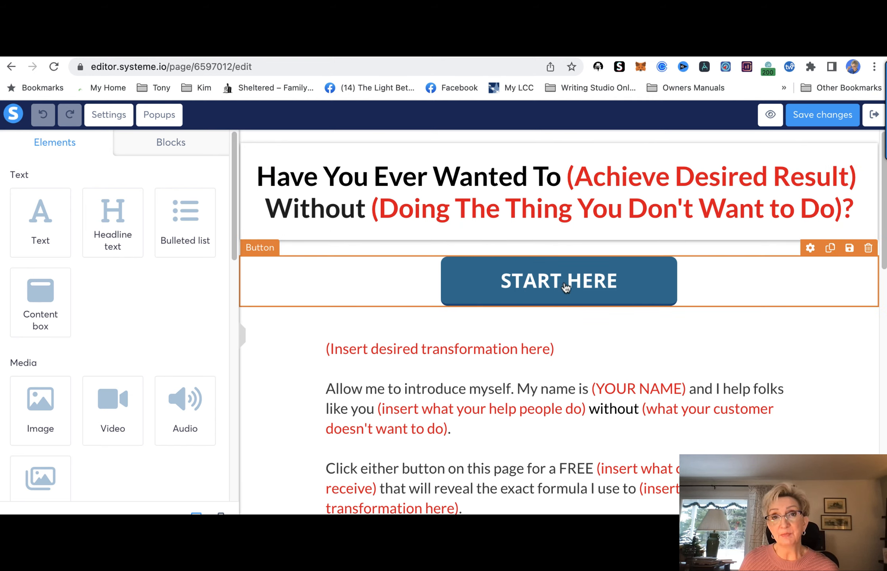
Review the opt-in form in Popup №2, and save and exit the Opt-in Page
left_click(176, 114)
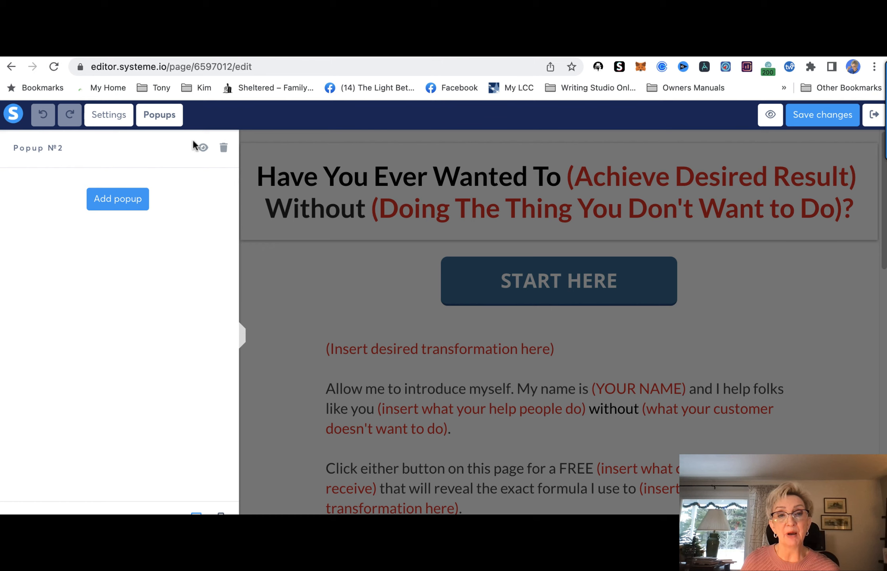
left_click(203, 149)
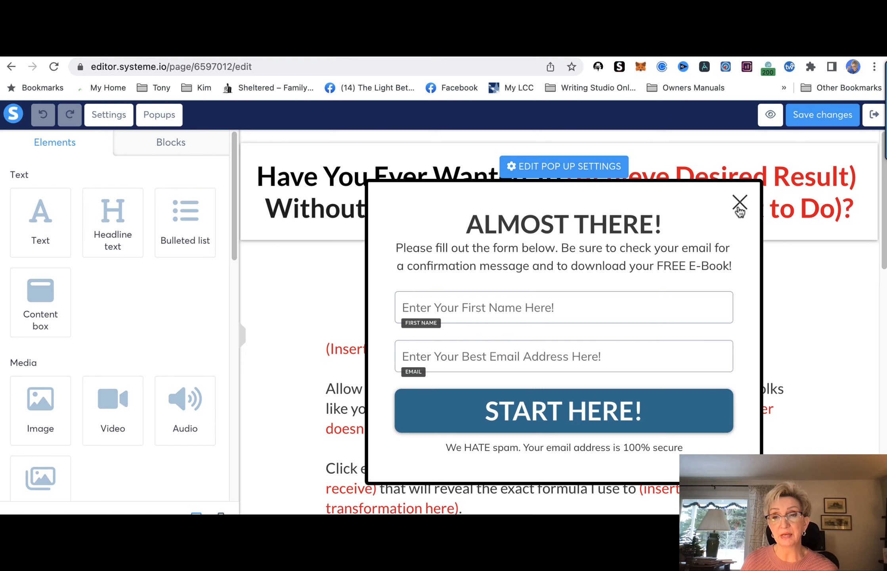
left_click(868, 312)
left_click(821, 120)
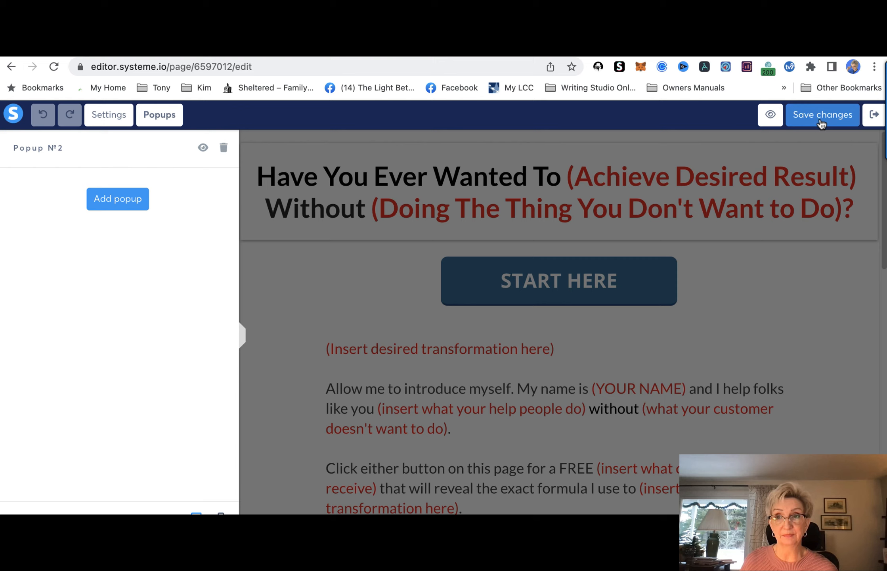
left_click(875, 118)
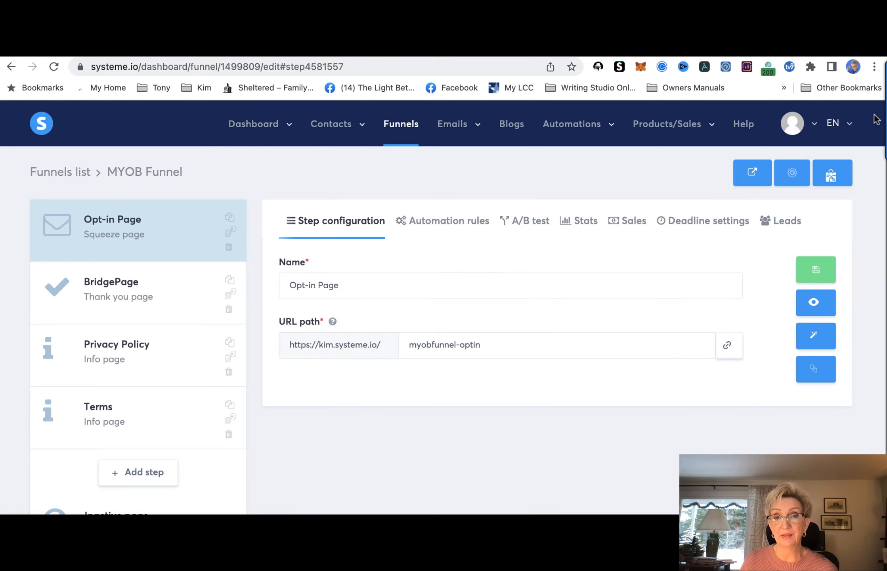
Open the BridgePage in the page editor and examine its video and INSERT YOUR STORY HERE section
left_click(113, 300)
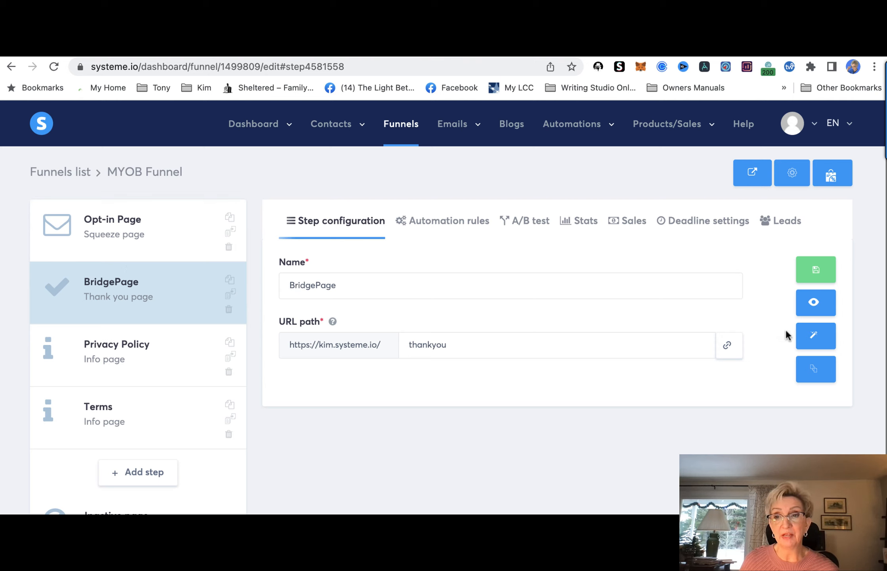
left_click(816, 337)
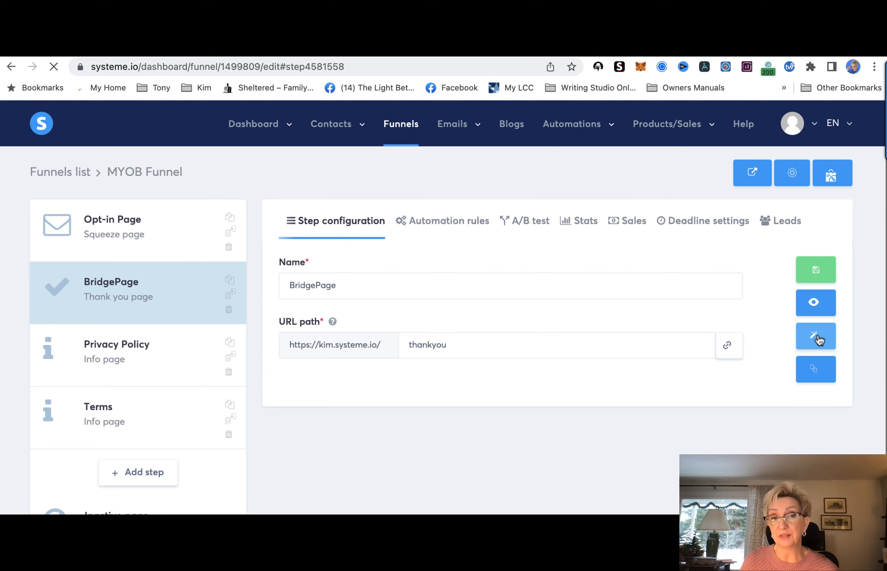
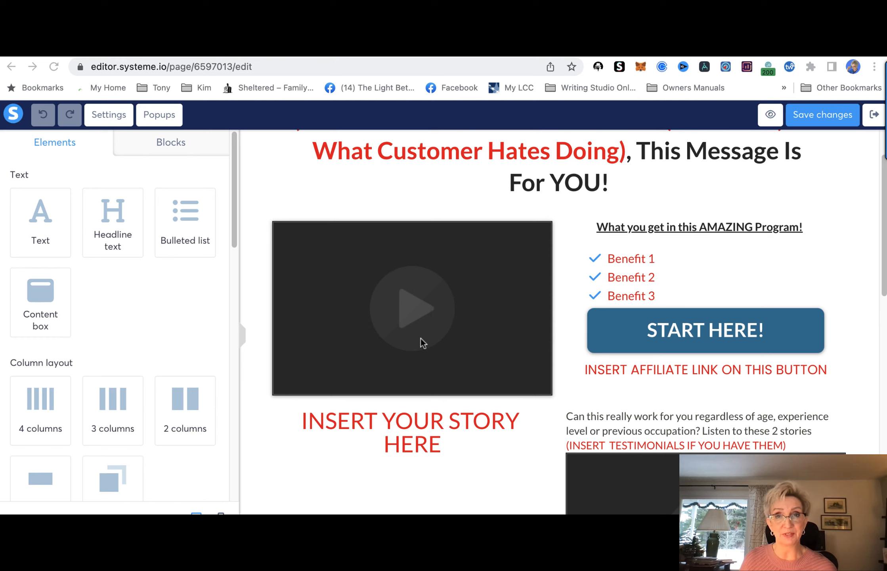
scroll(462, 430, "down", 3)
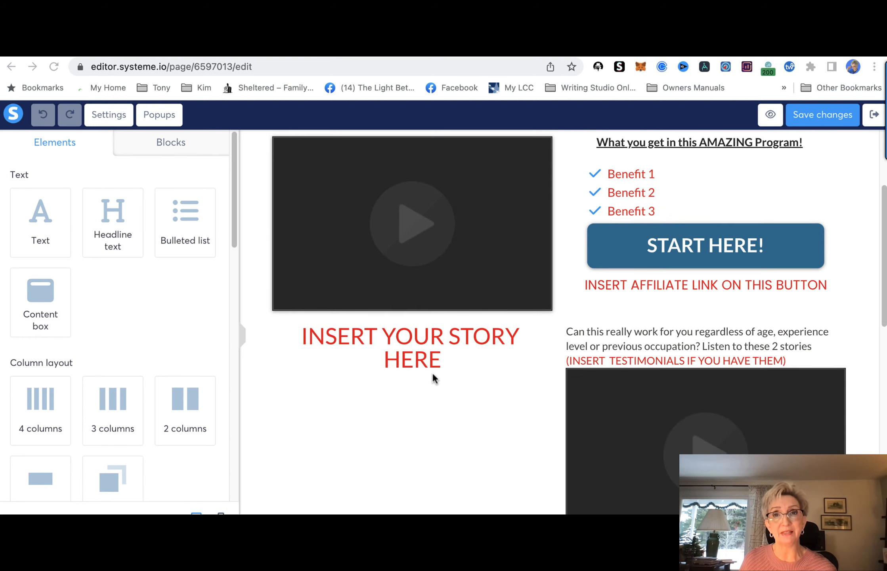
left_click(433, 343)
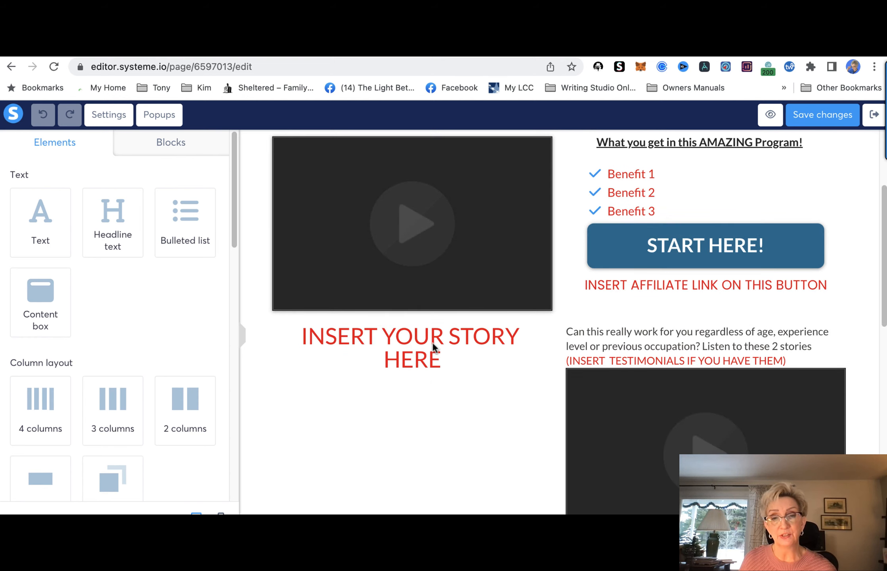
Make the INSERT YOUR STORY HERE text bold and italic, trying underline and strikethrough and removing both
left_click(419, 367)
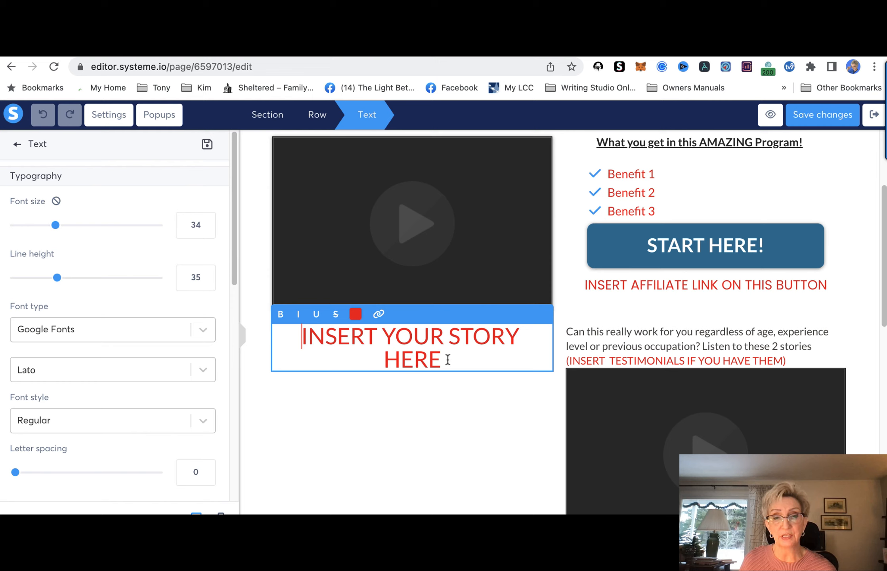
left_click_drag(461, 361, 299, 336)
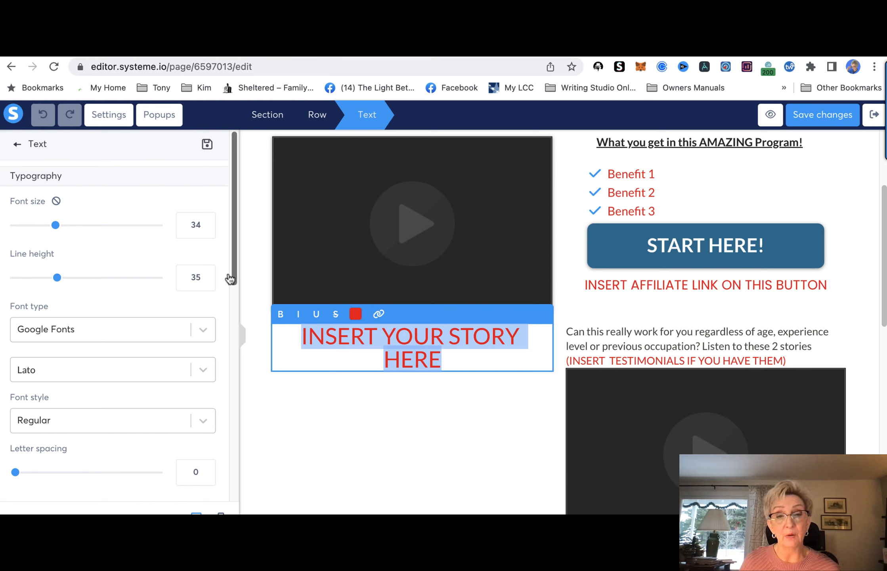
left_click(281, 314)
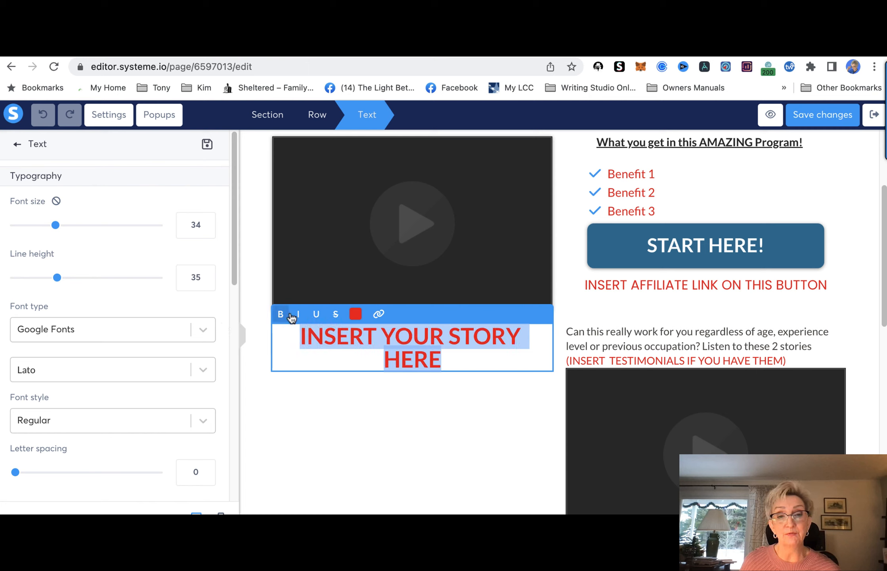
left_click(298, 315)
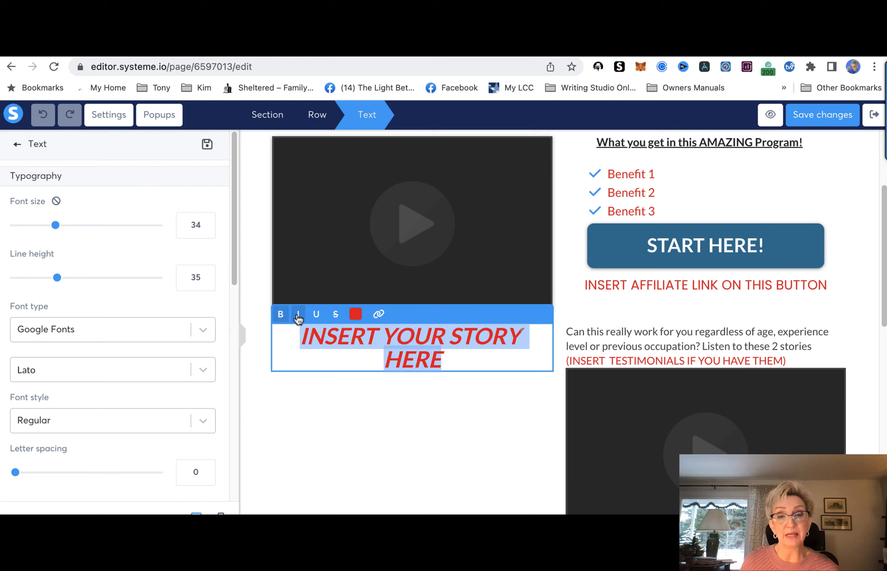
left_click(319, 317)
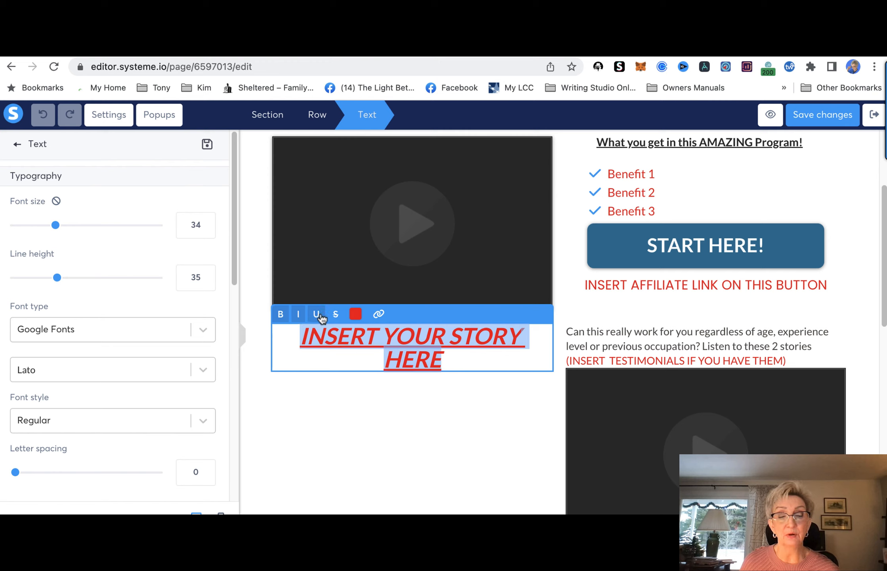
left_click(336, 317)
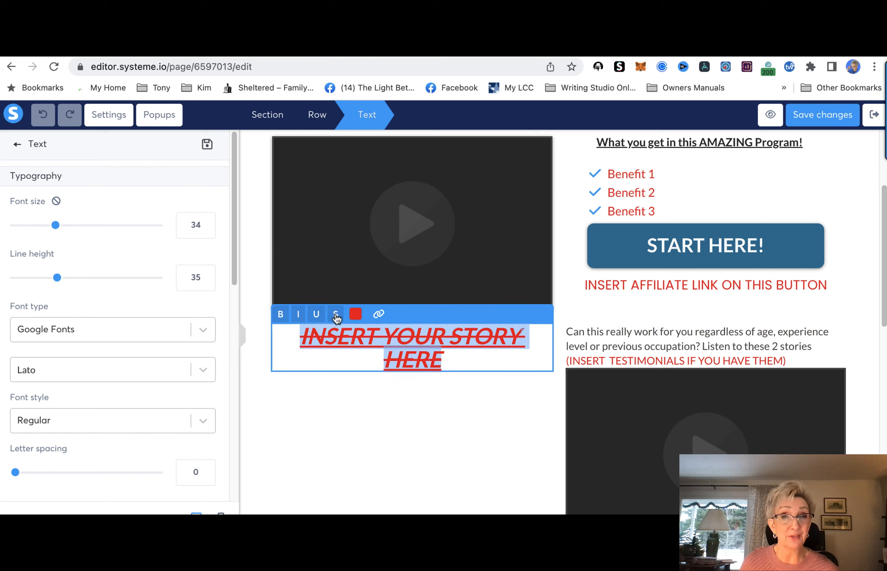
left_click(336, 317)
left_click(317, 319)
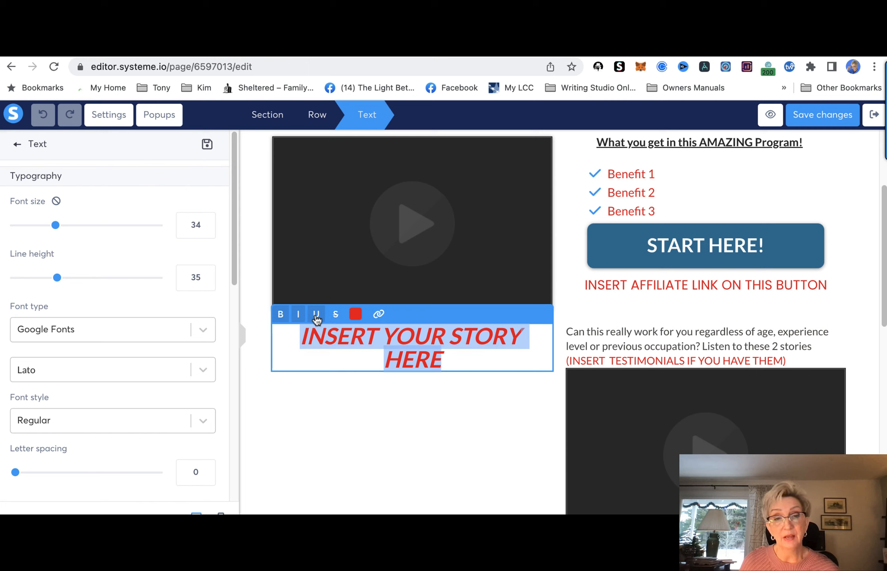
Try light green and black as the color of the INSERT YOUR STORY HERE text, and set it back to red
left_click(356, 314)
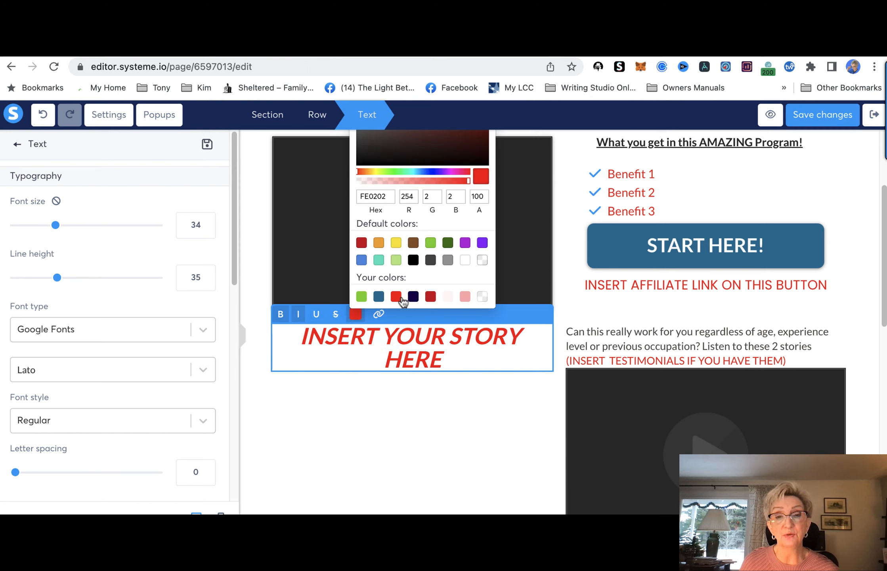
left_click(396, 264)
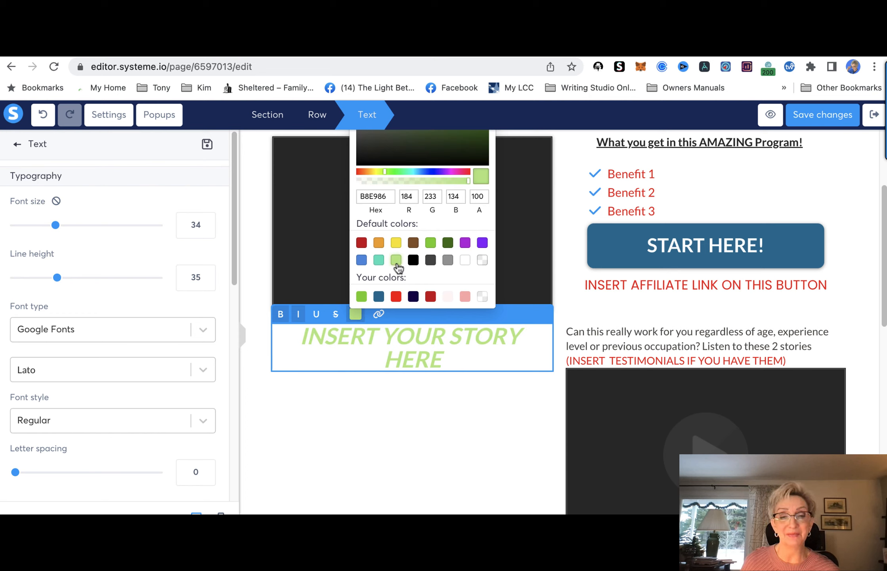
left_click(413, 262)
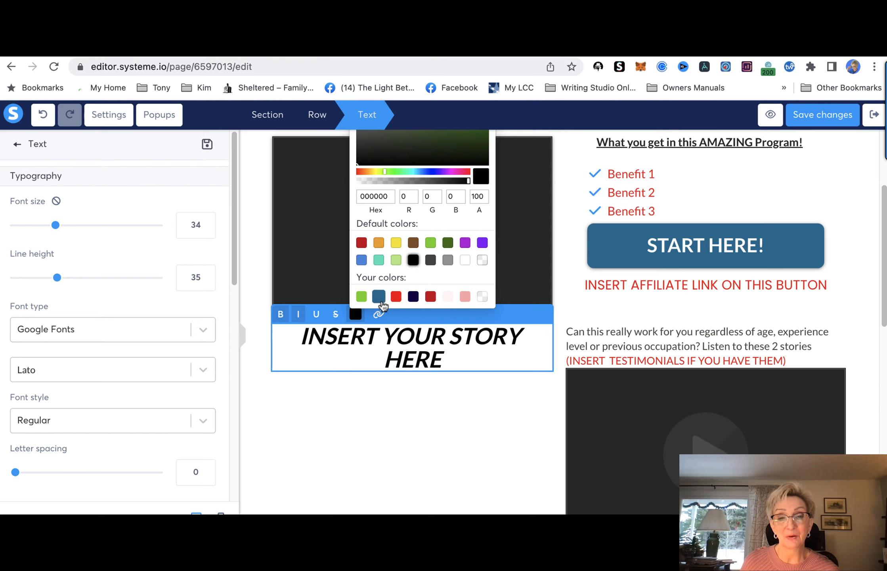
left_click(396, 296)
Examine the link options for the word INSERT in the story placeholder, and close them without adding a link
double_click(373, 336)
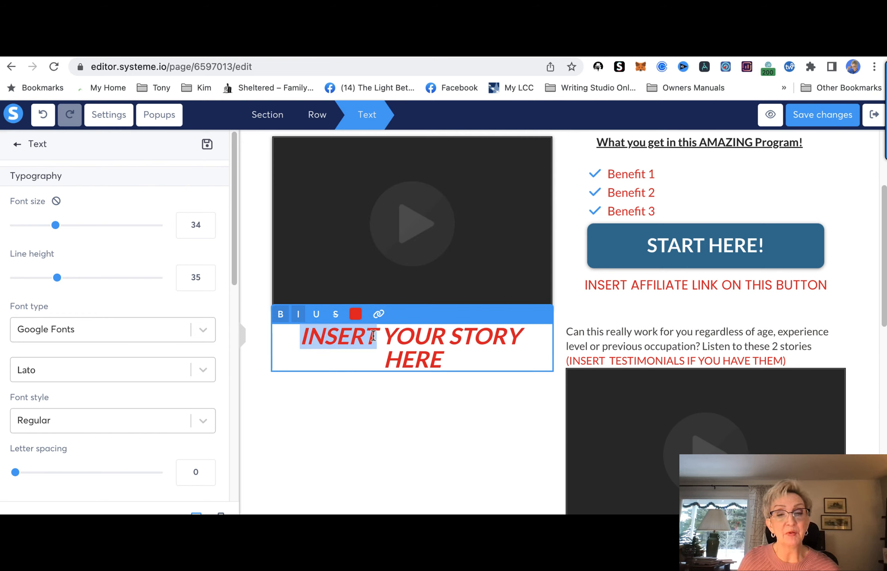
left_click(378, 314)
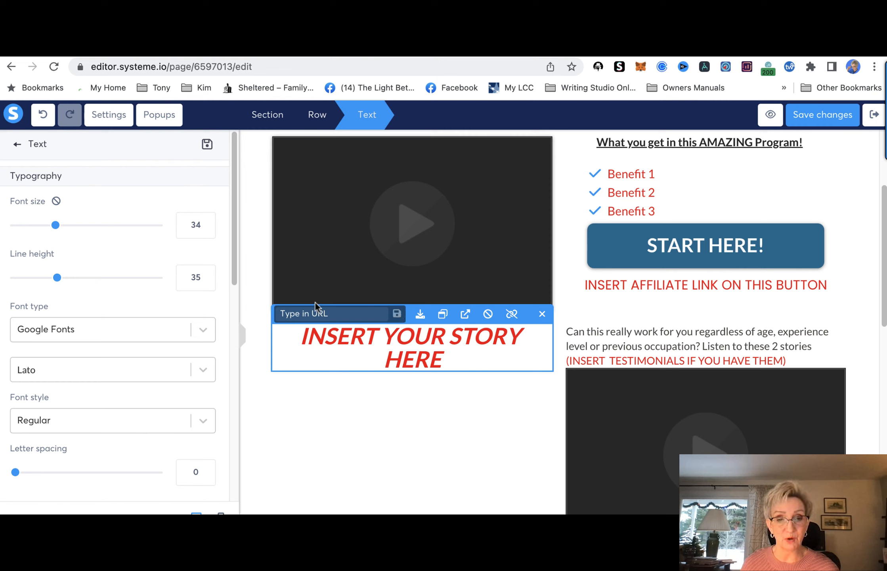
left_click(315, 363)
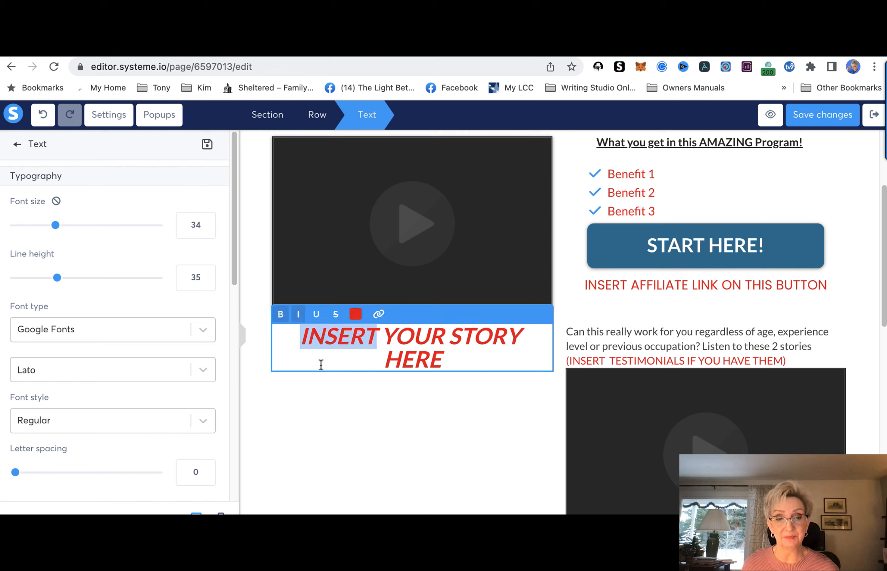
left_click(464, 356)
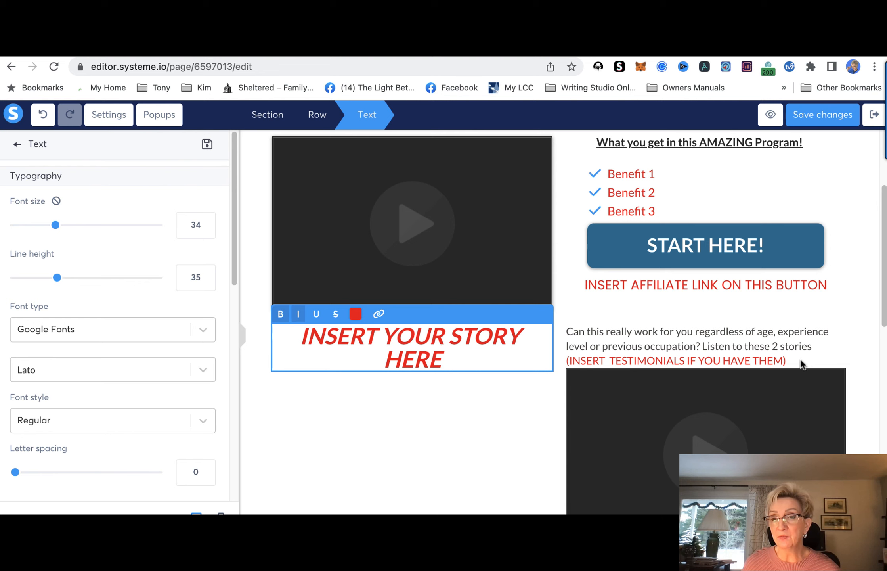
Review the BridgePage from its headline to the footer disclaimers, save the changes and return to the headline
left_click(885, 315)
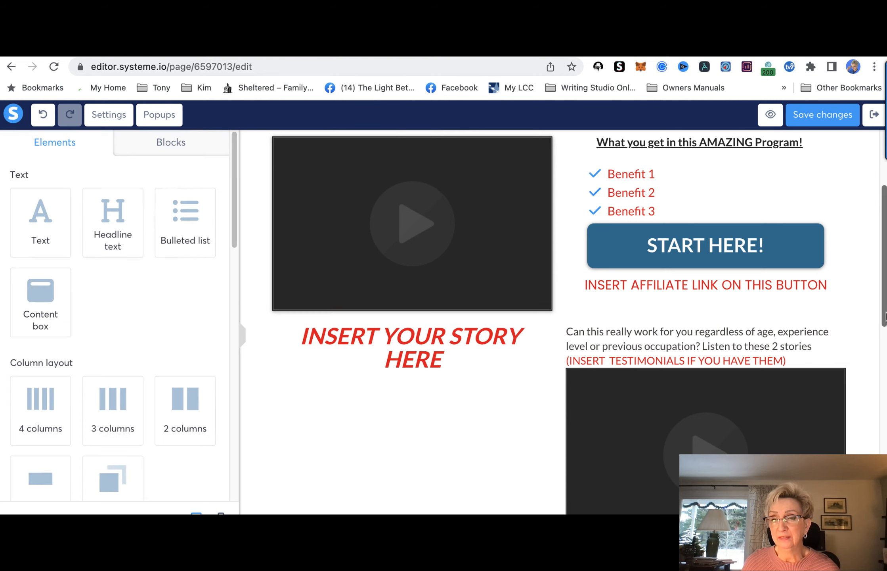
left_click_drag(885, 315, 885, 271)
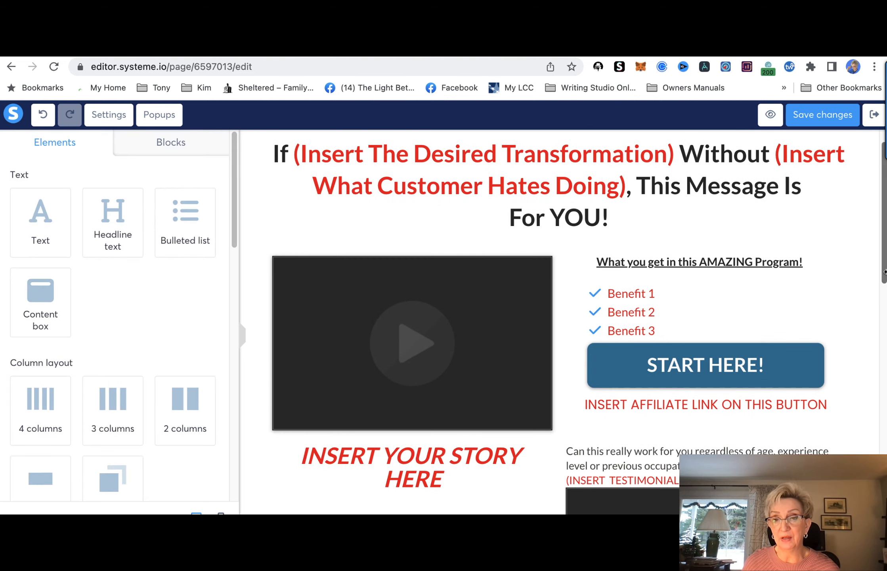
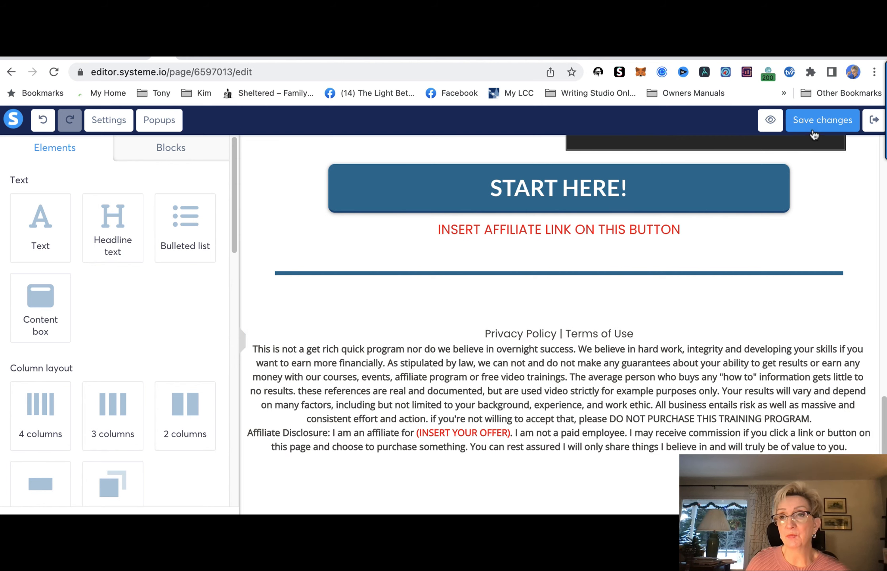
left_click(816, 126)
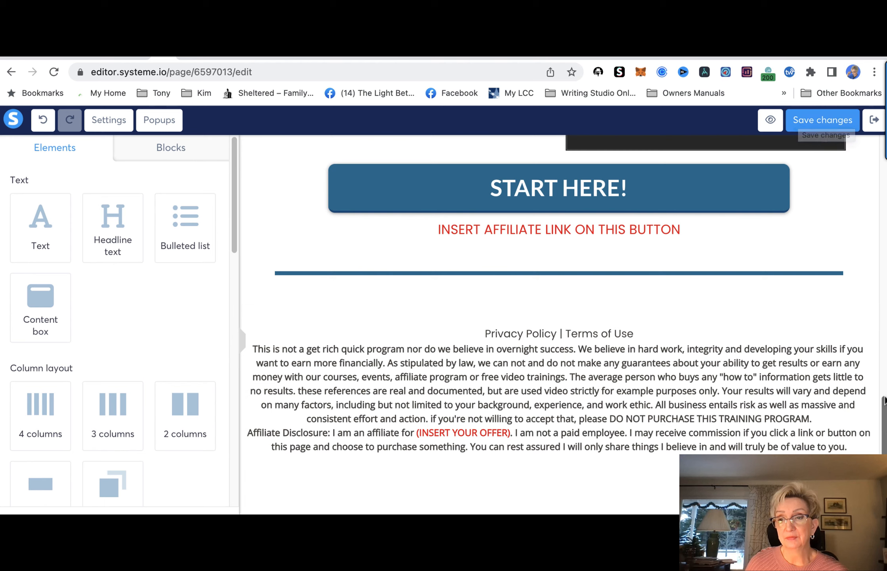
scroll(847, 182, "up", 10)
scroll(563, 325, "up", 8)
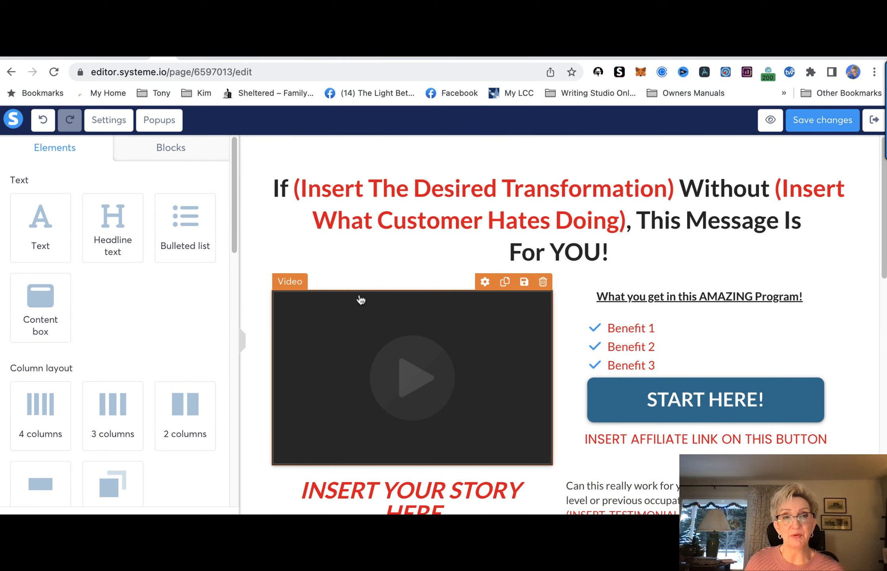
Switch to the MYOB instructions page and, from Step 4, make a Google Docs copy of the Generic Bridge Page Video Script
left_click(138, 58)
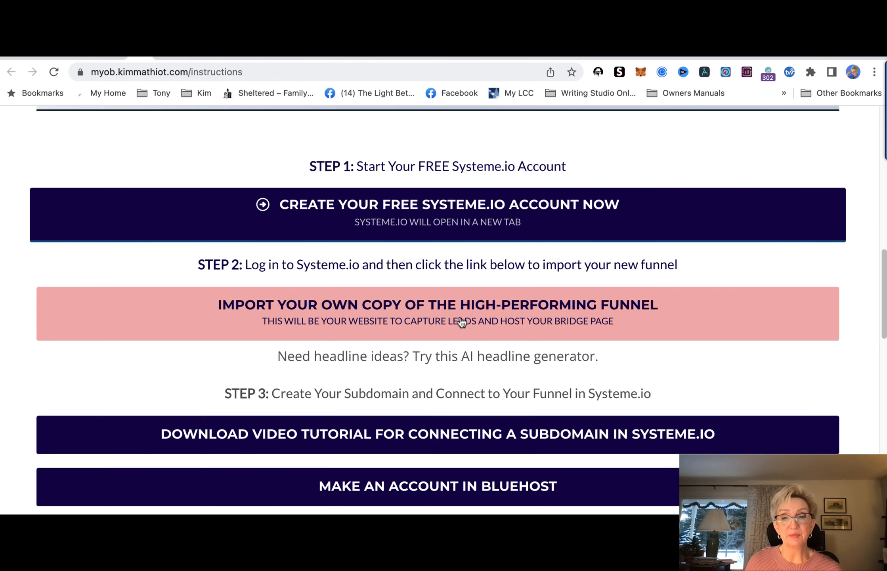
scroll(493, 444, "down", 1)
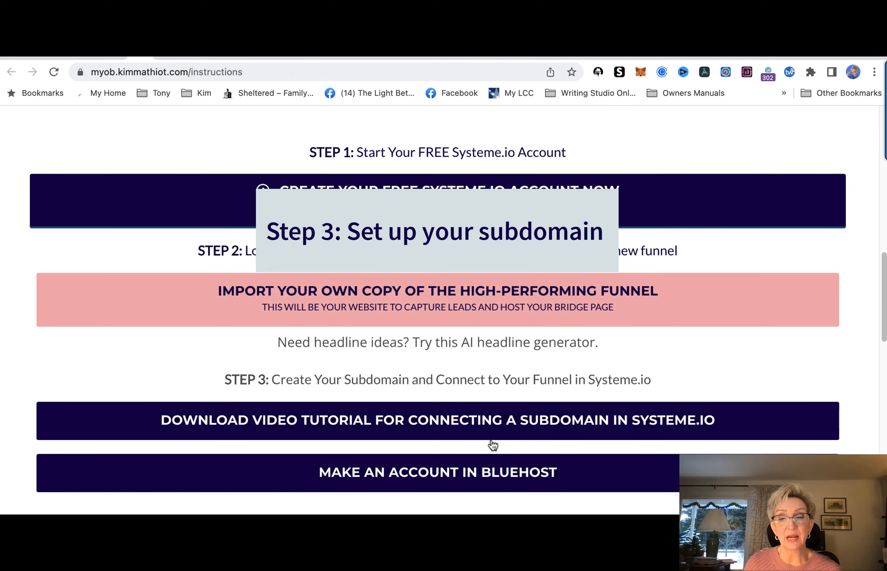
scroll(492, 445, "down", 5)
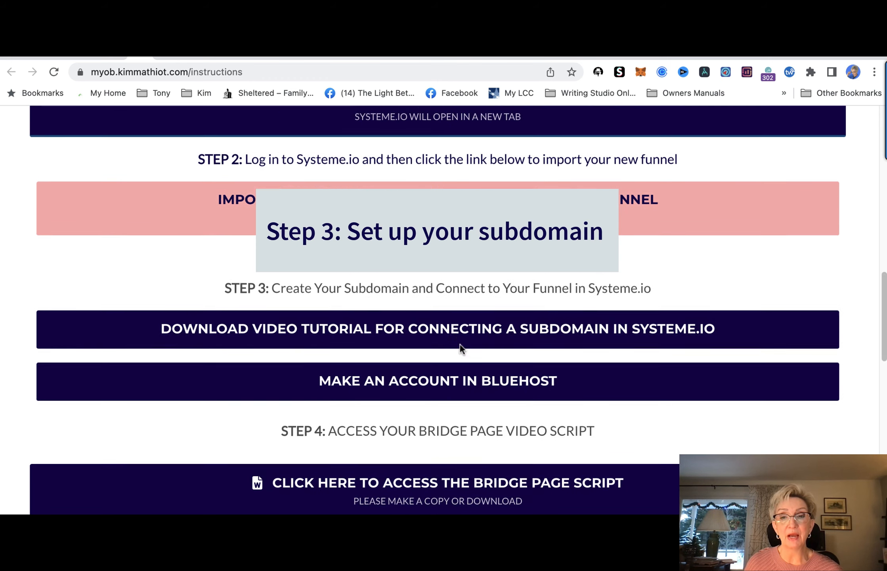
scroll(460, 344, "up", 1)
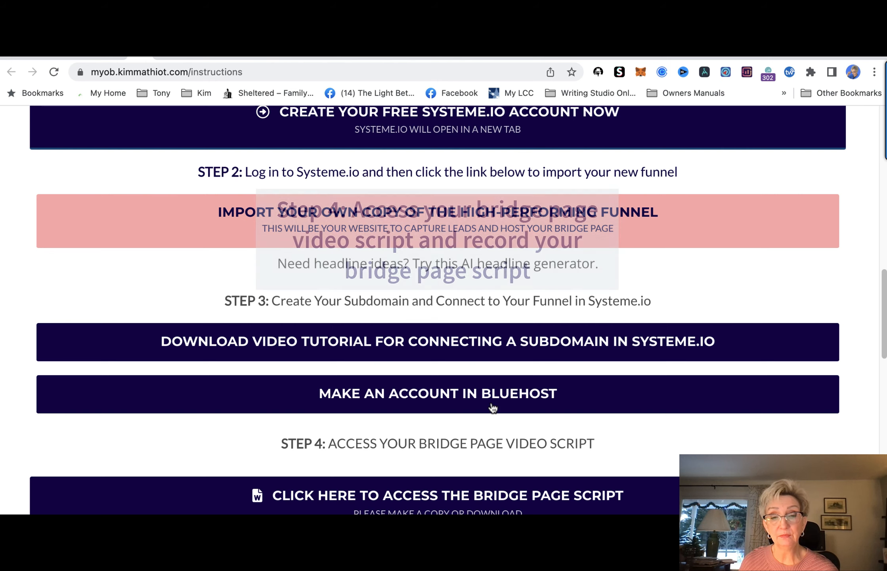
scroll(491, 408, "down", 2)
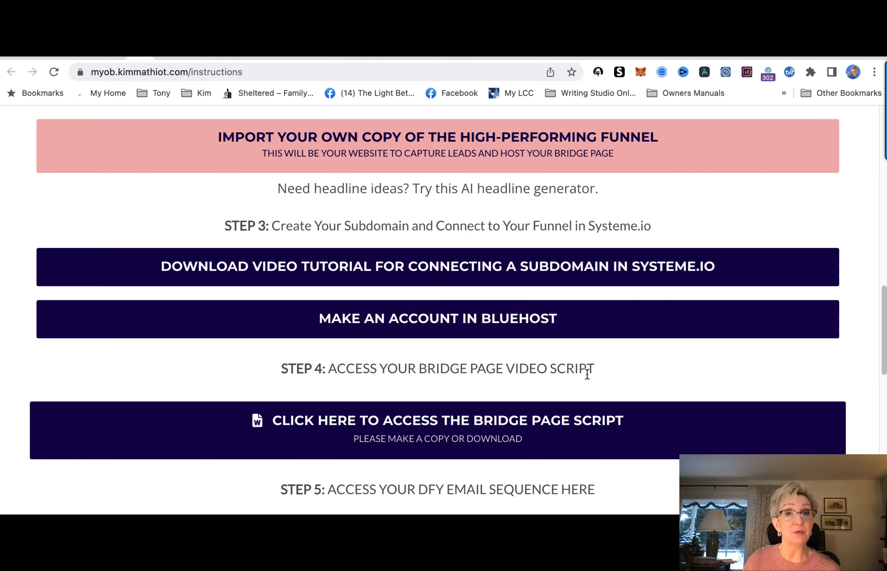
left_click(458, 432)
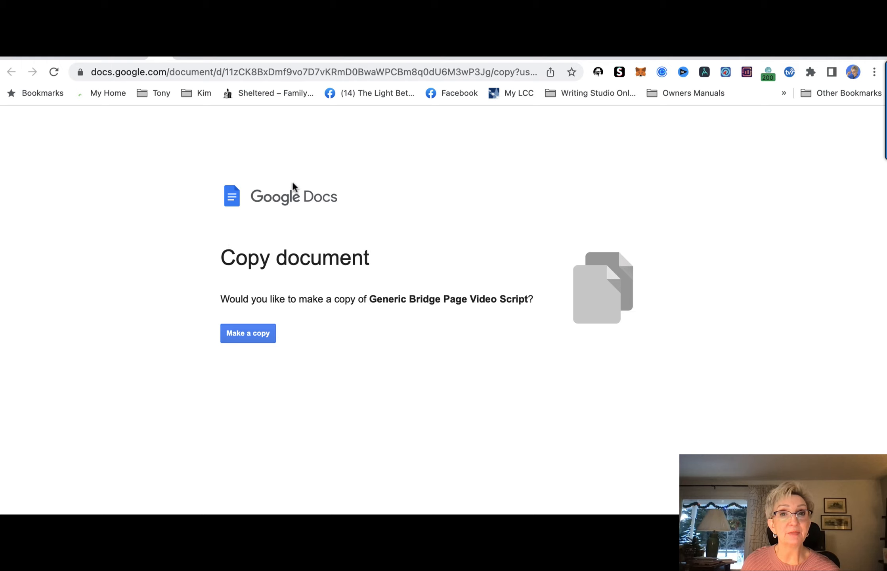
left_click(254, 335)
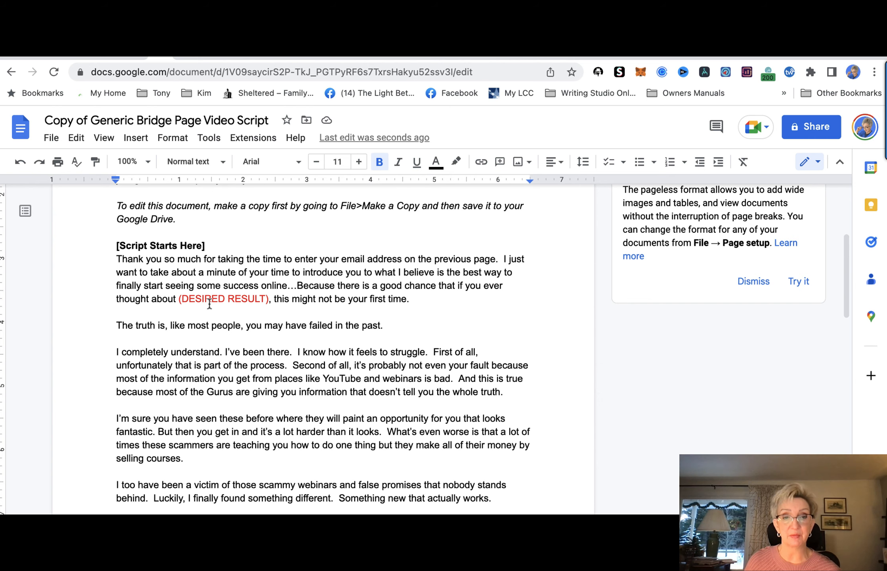
Read through the copied bridge page video script, noting the red placeholders to customize, and return to its introduction
scroll(280, 342, "down", 5)
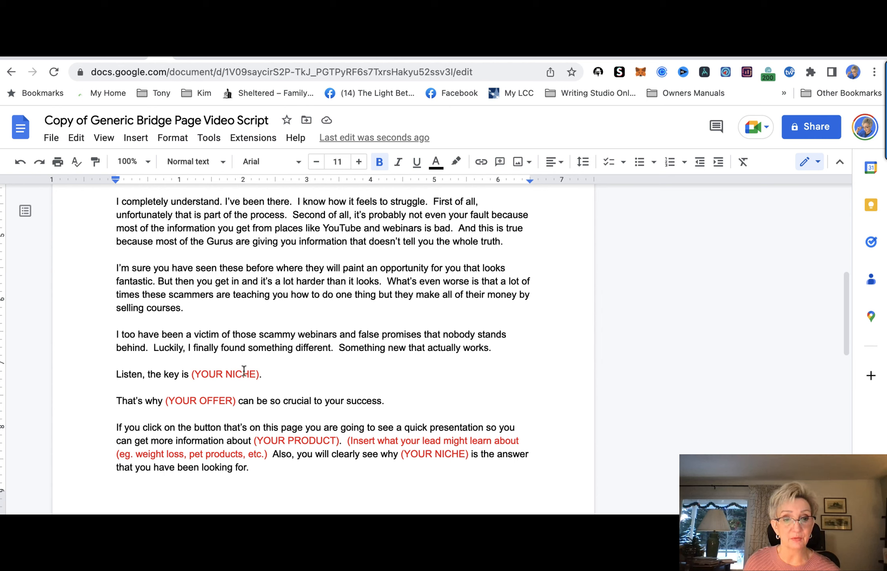
scroll(236, 398, "down", 3)
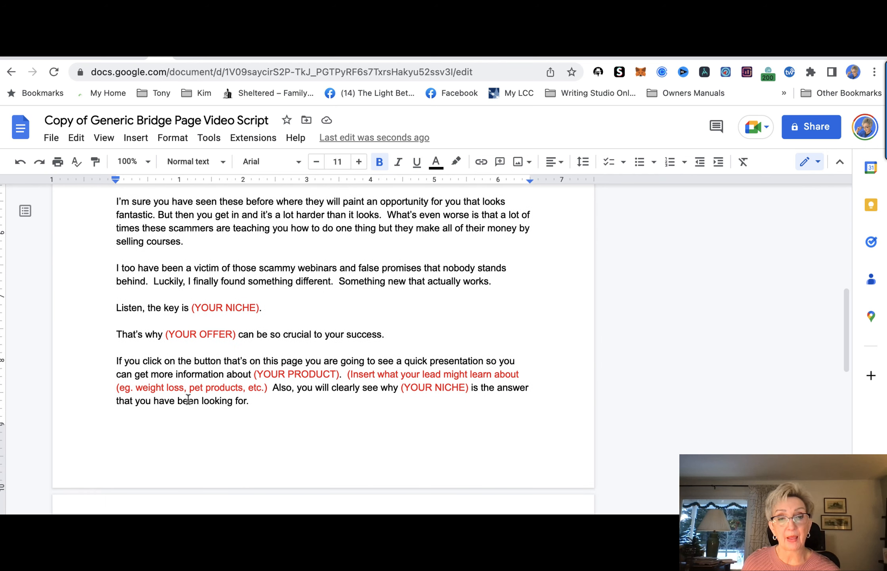
scroll(198, 393, "down", 5)
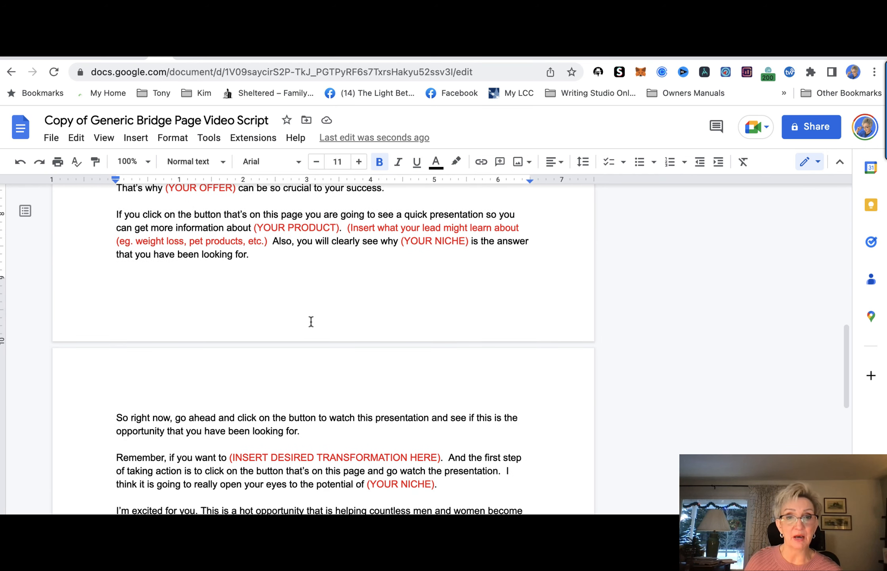
scroll(352, 396, "down", 1)
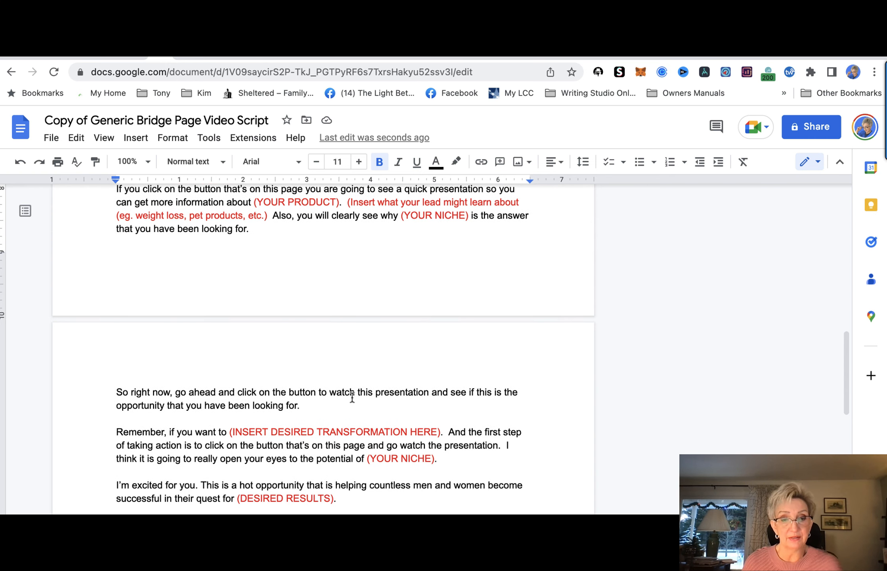
scroll(352, 397, "down", 8)
scroll(339, 326, "up", 10)
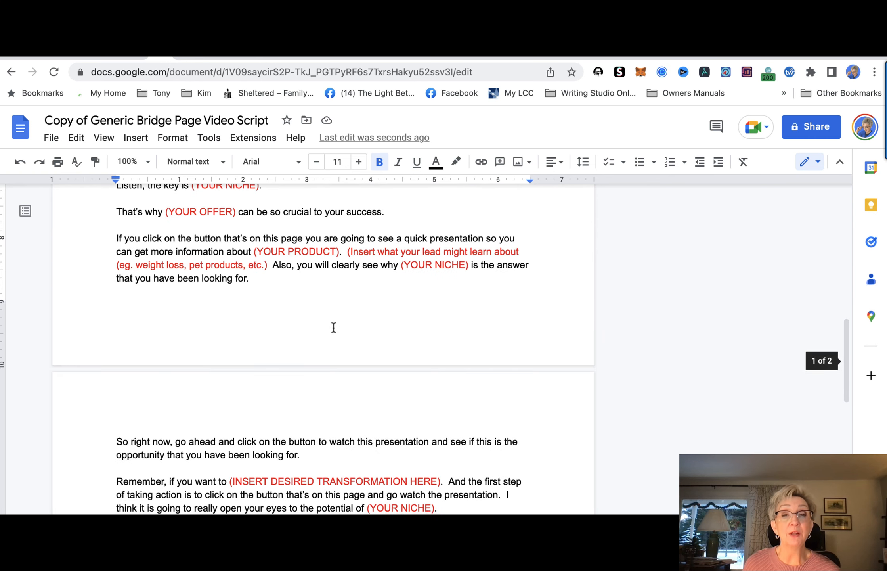
scroll(333, 327, "up", 20)
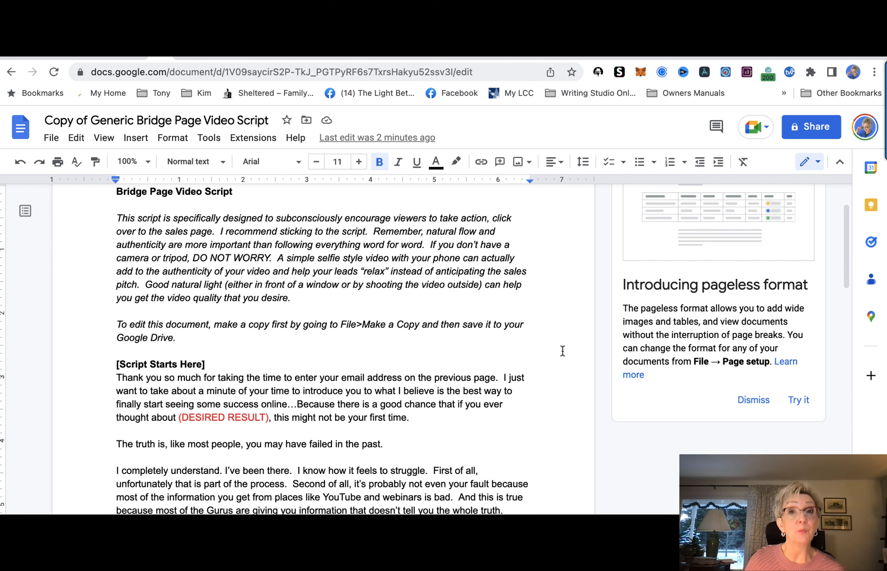
Return to the MYOB instructions page and, from Step 5, make a Google Docs copy of the email swipe file
left_click(138, 56)
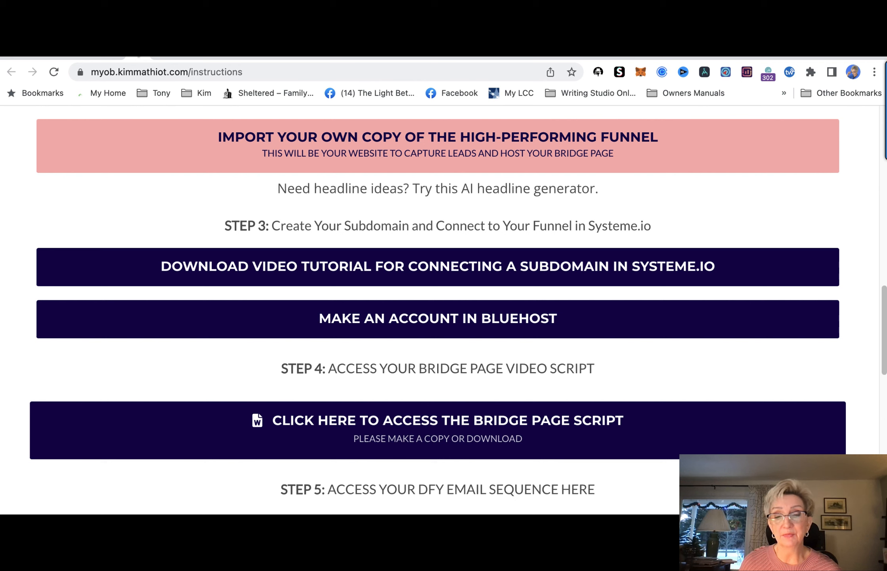
scroll(541, 389, "down", 3)
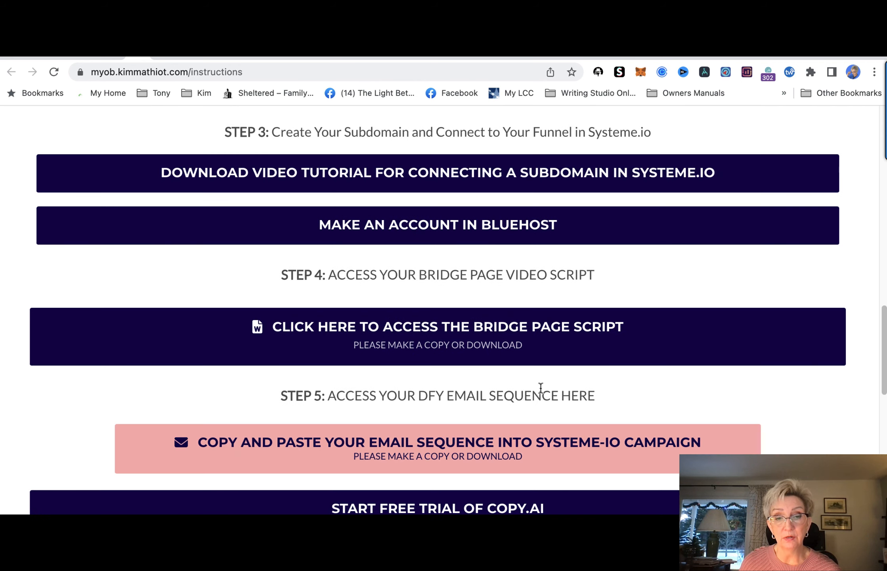
scroll(542, 389, "down", 4)
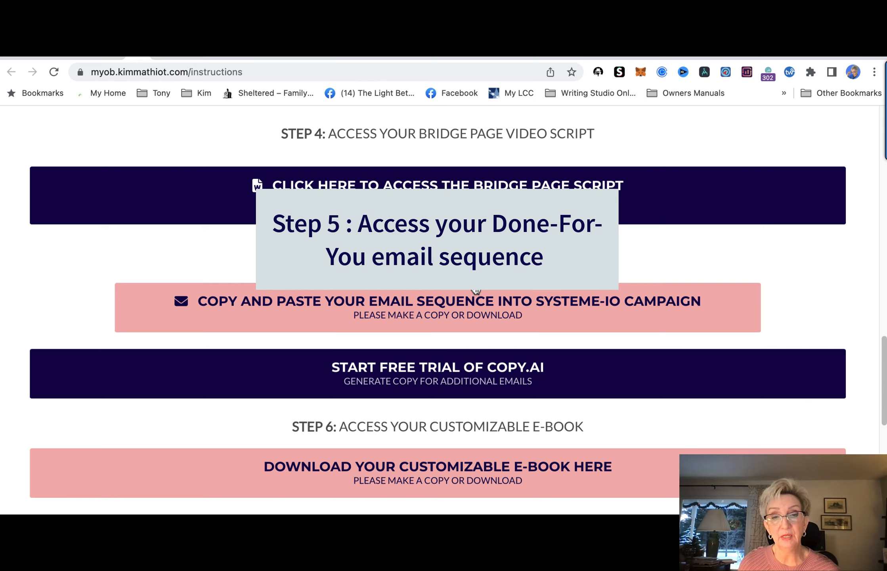
left_click(449, 312)
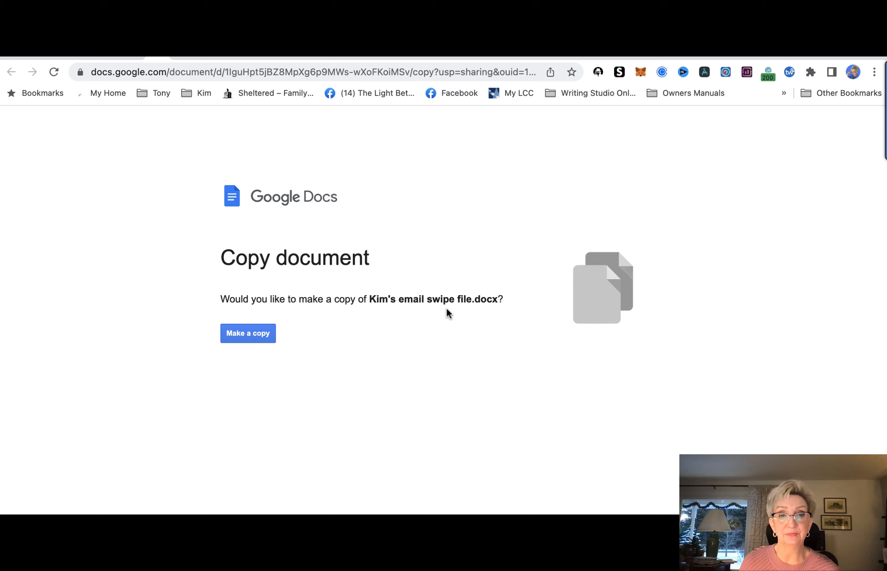
left_click(255, 334)
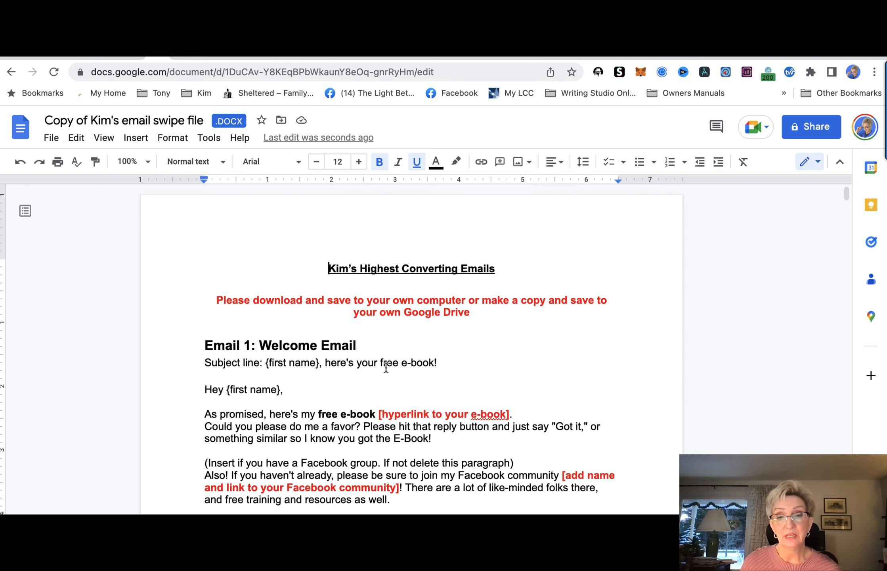
Read through the copied email sequence from the Welcome Email to Email 5, checking the red placeholders to customize
scroll(391, 378, "down", 10)
scroll(411, 387, "down", 15)
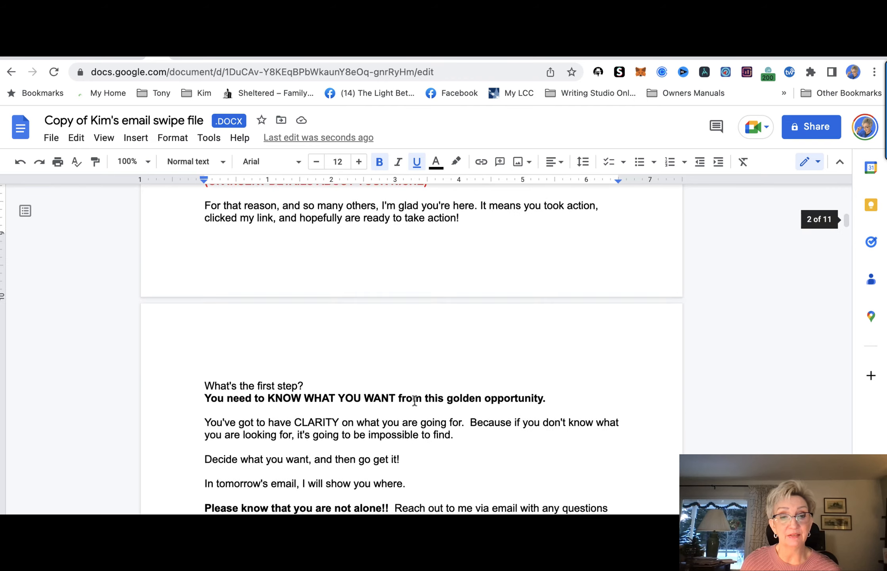
scroll(426, 434, "down", 20)
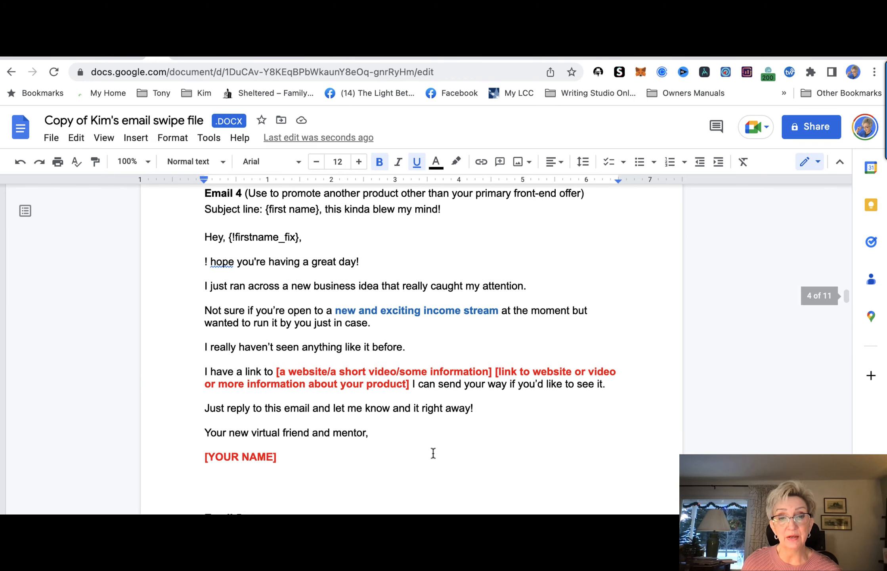
scroll(434, 448, "down", 6)
scroll(435, 448, "down", 3)
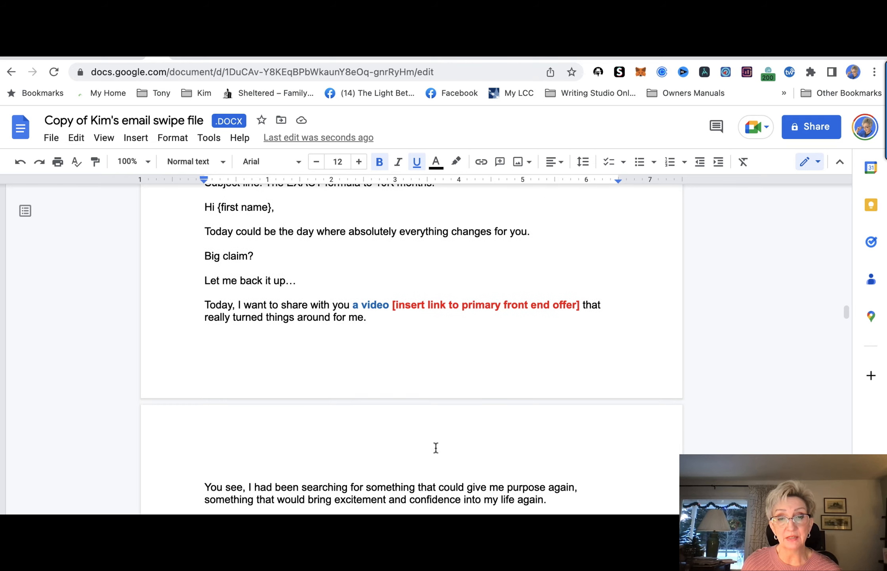
scroll(432, 432, "up", 20)
scroll(424, 395, "up", 15)
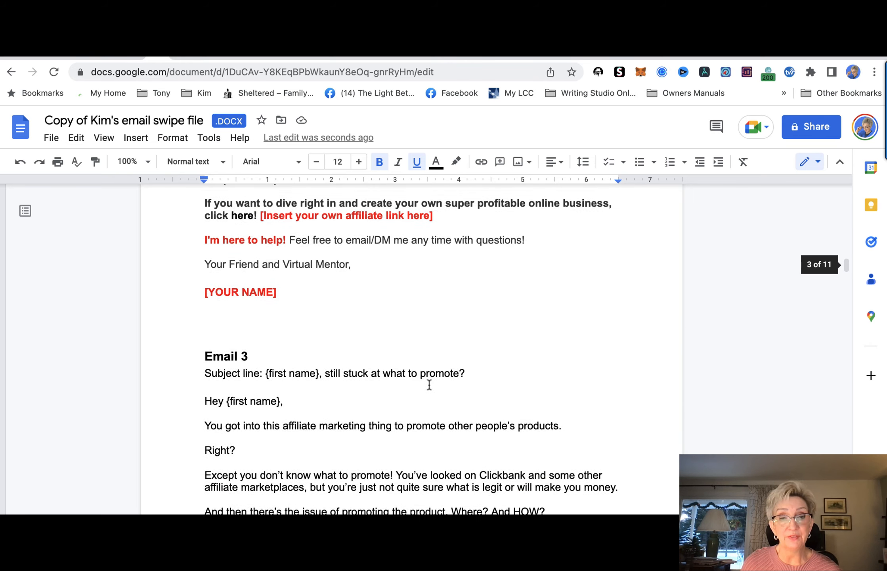
scroll(454, 332, "up", 3)
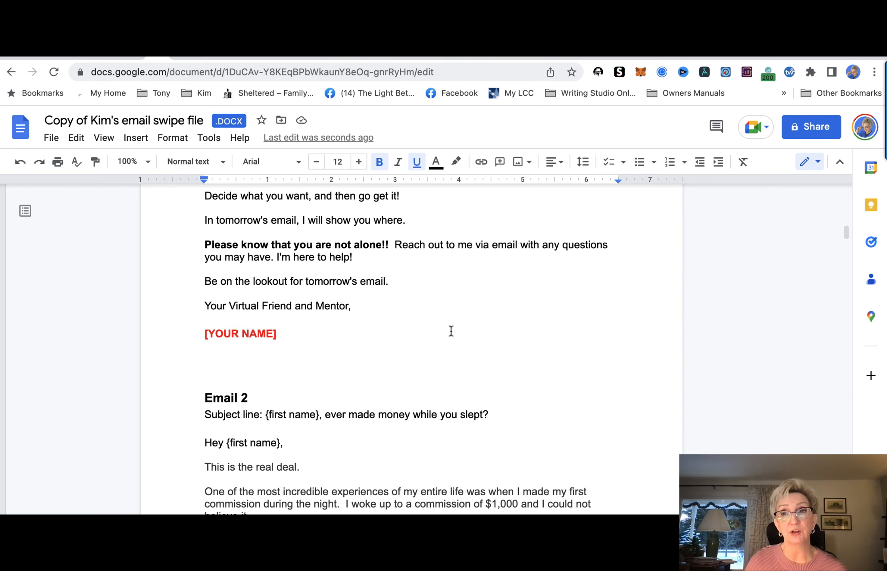
scroll(451, 331, "down", 10)
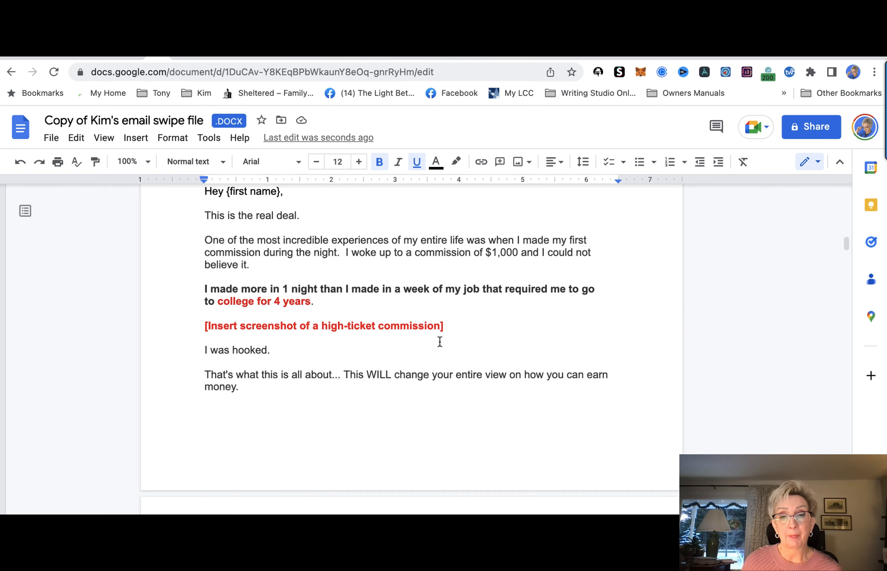
scroll(439, 343, "down", 20)
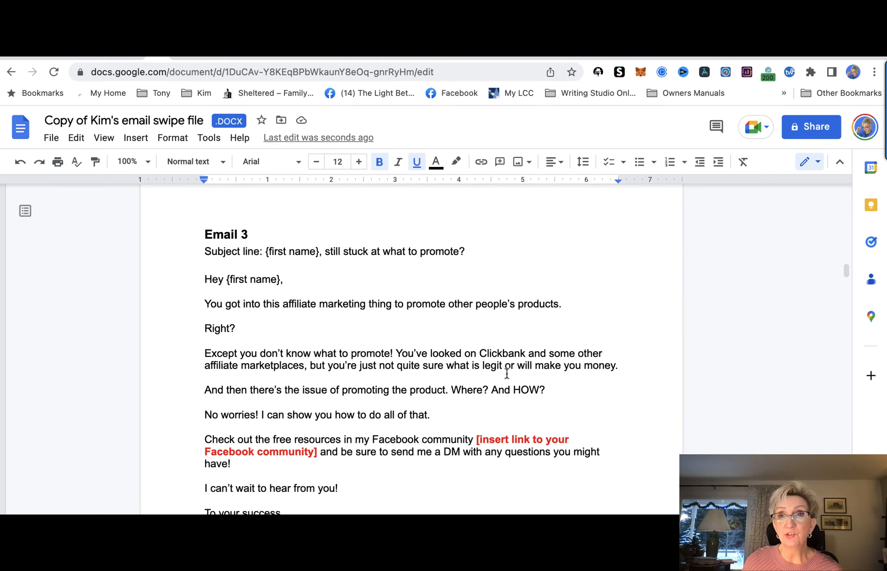
scroll(412, 344, "down", 10)
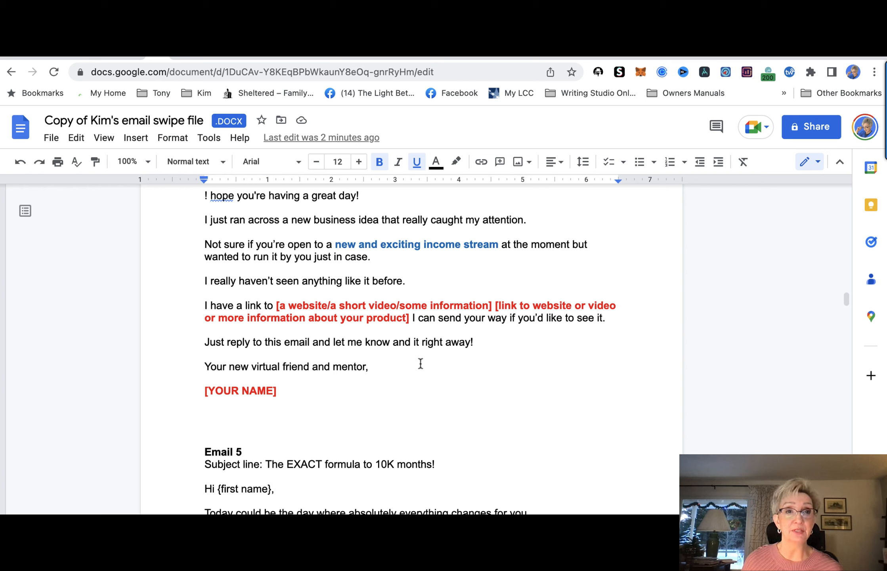
Check the email and e-book steps on the MYOB instructions page, and view the original email swipe file from its beginning
left_click(136, 56)
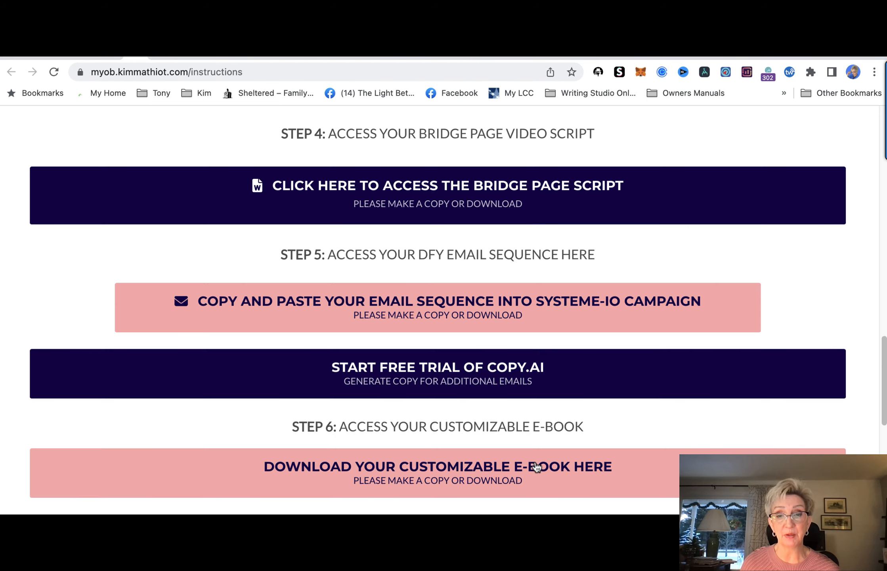
scroll(538, 470, "down", 2)
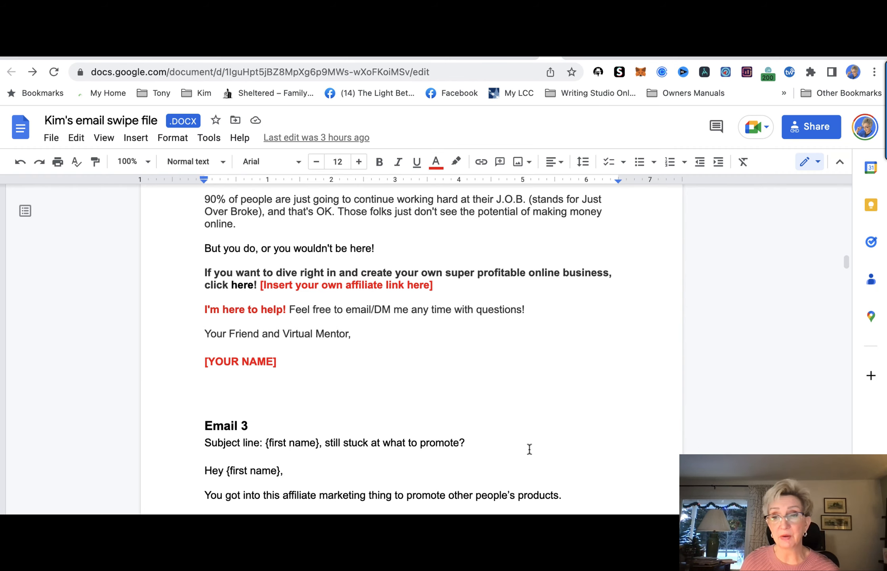
left_click_drag(846, 262, 848, 192)
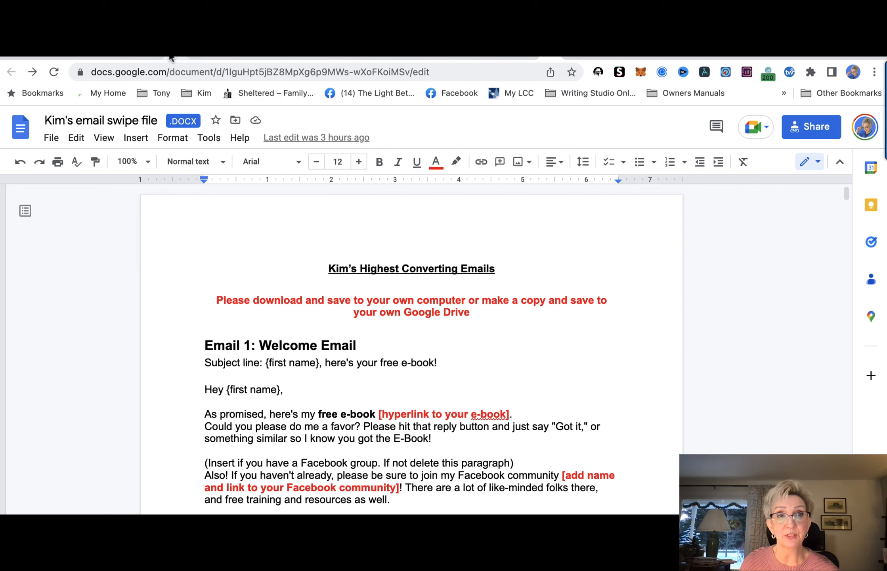
Switch to systeme.io, exit the BridgePage editor, select the Opt-in Page step and open the list of email campaigns
left_click(133, 51)
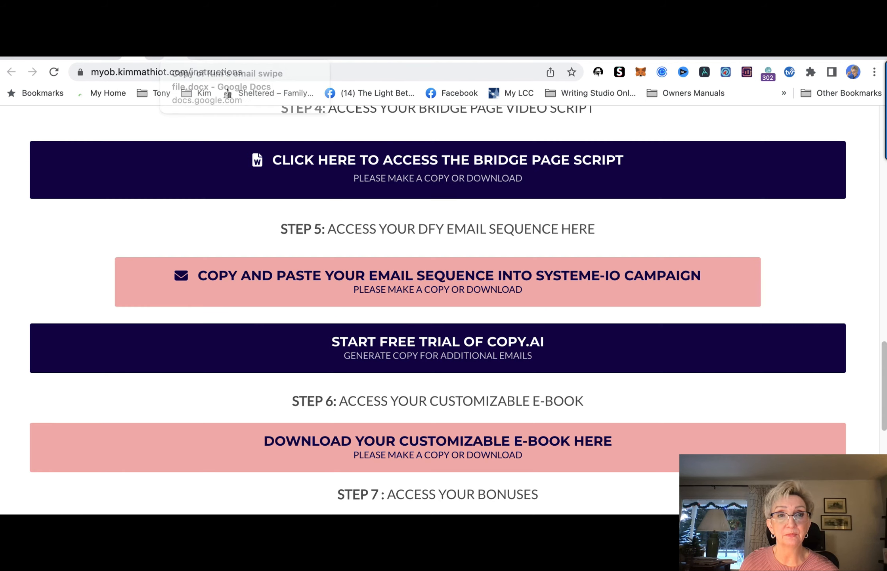
left_click(220, 58)
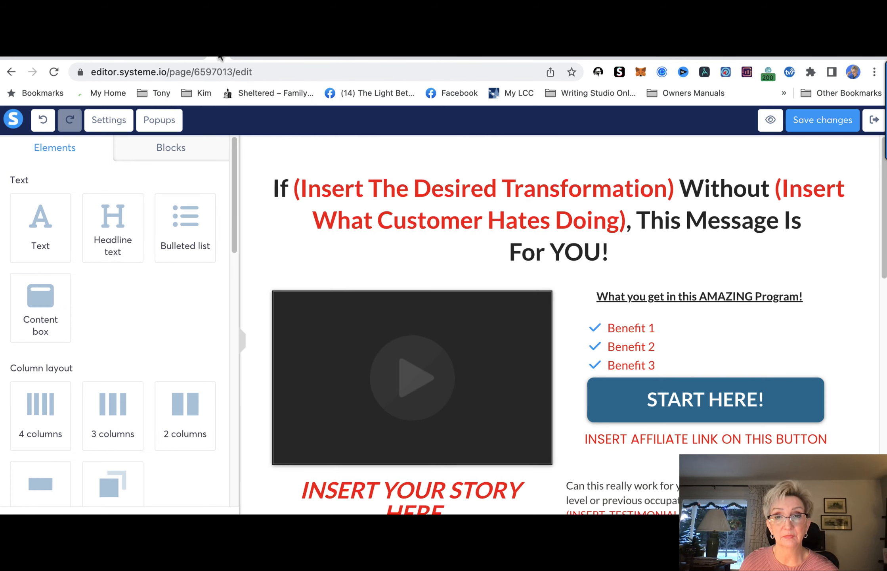
left_click(875, 123)
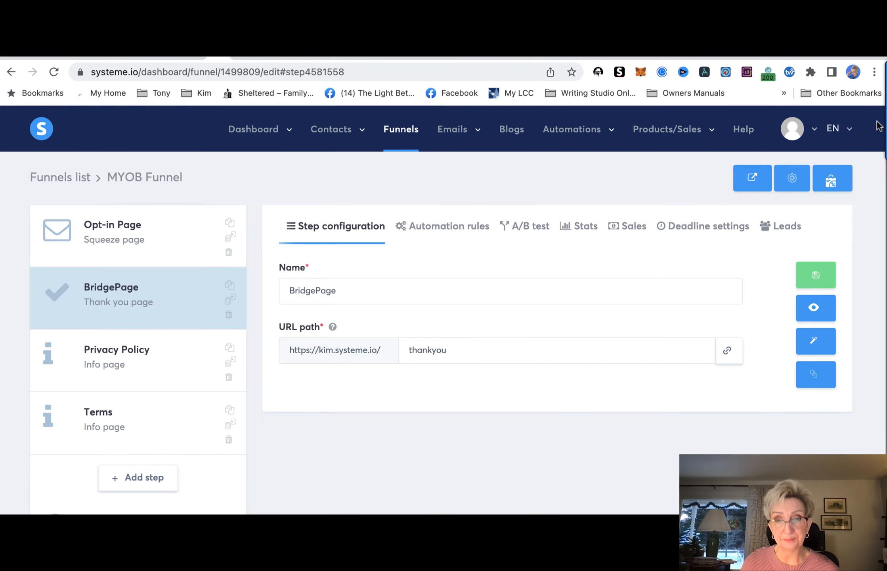
left_click(137, 243)
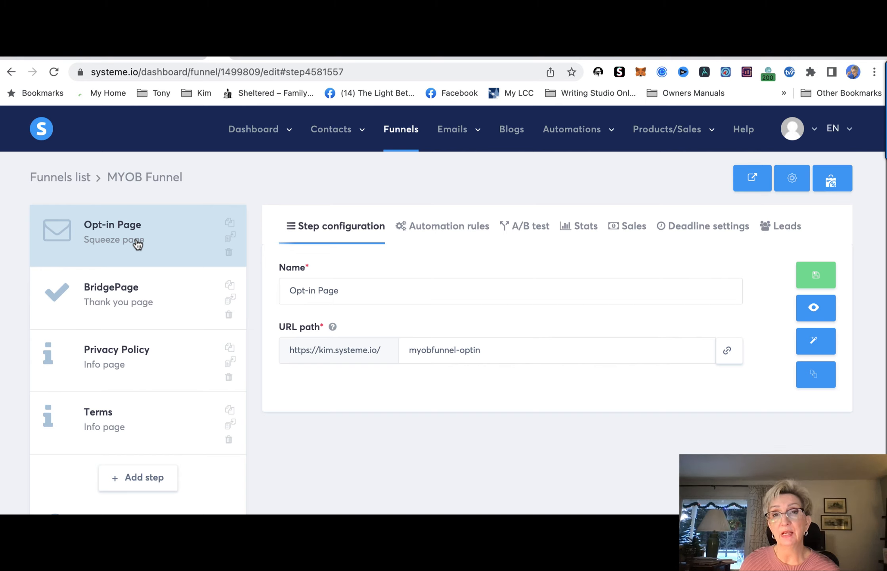
mouse_move(455, 140)
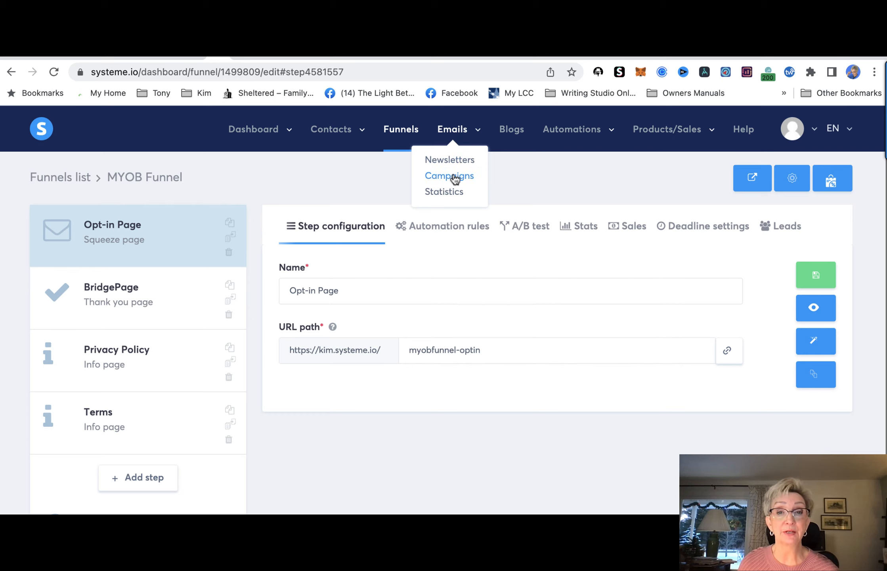
left_click(454, 178)
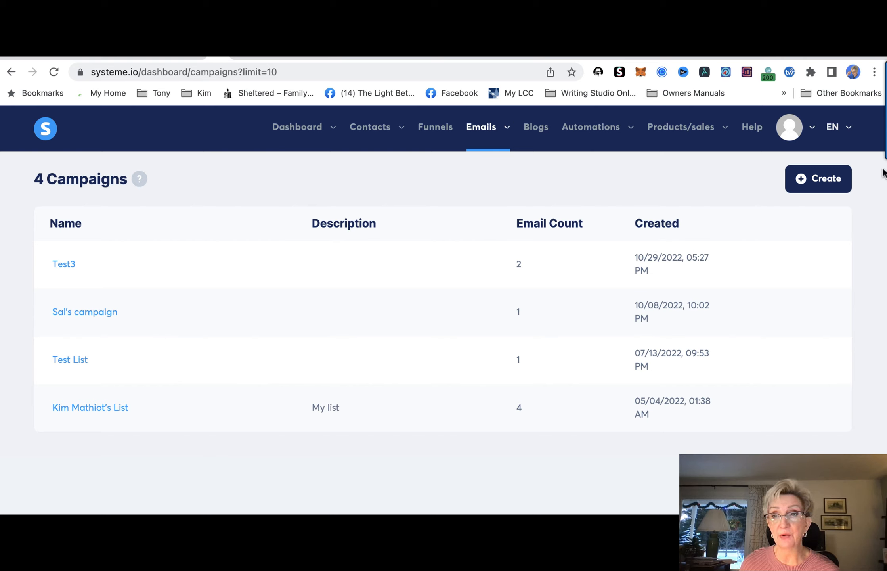
Create and save an email campaign named "My Great Product Email Sequence" without a description
left_click(827, 185)
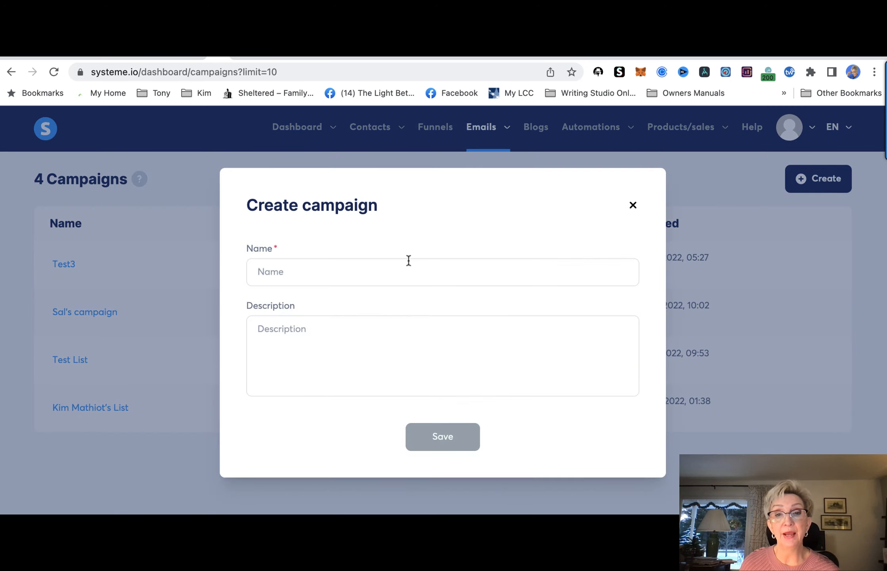
left_click(306, 279)
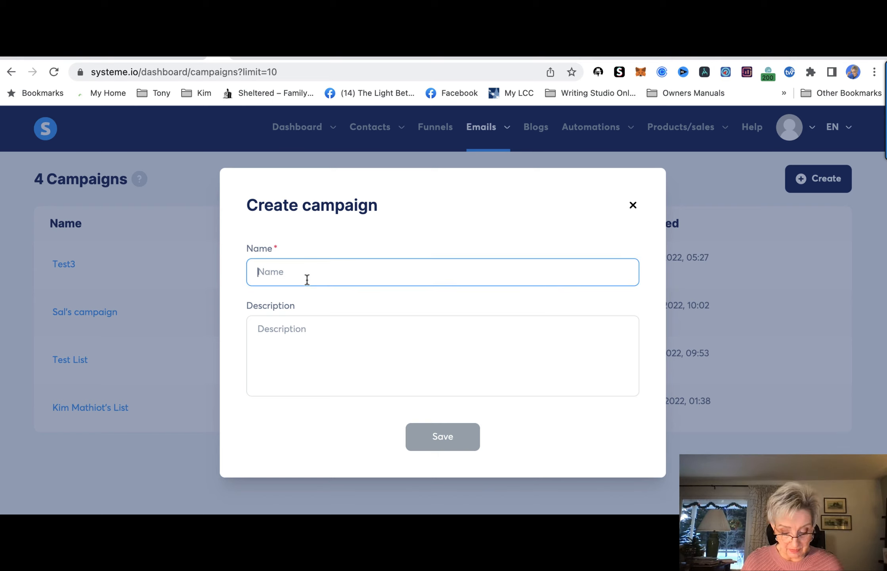
type("Mt GRe")
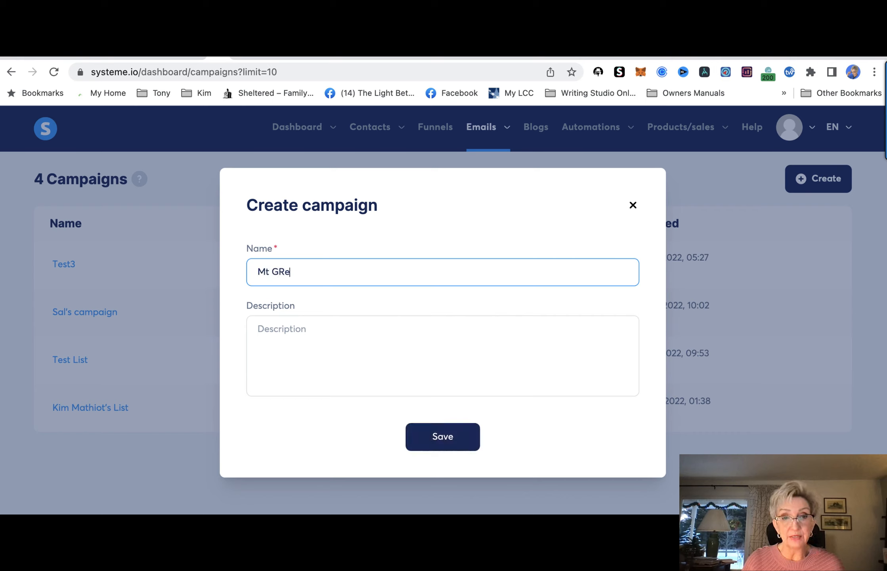
type("at Product ")
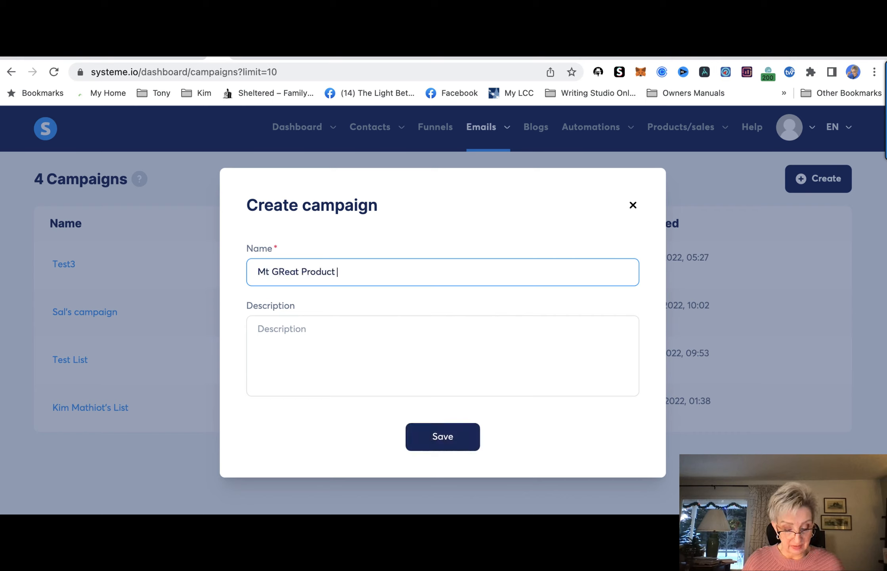
type("Email ")
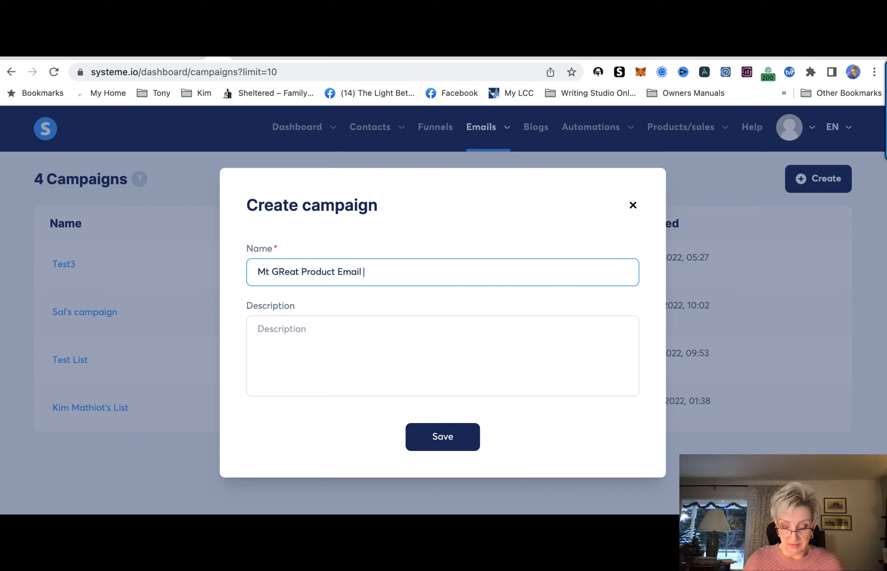
type("Sequence")
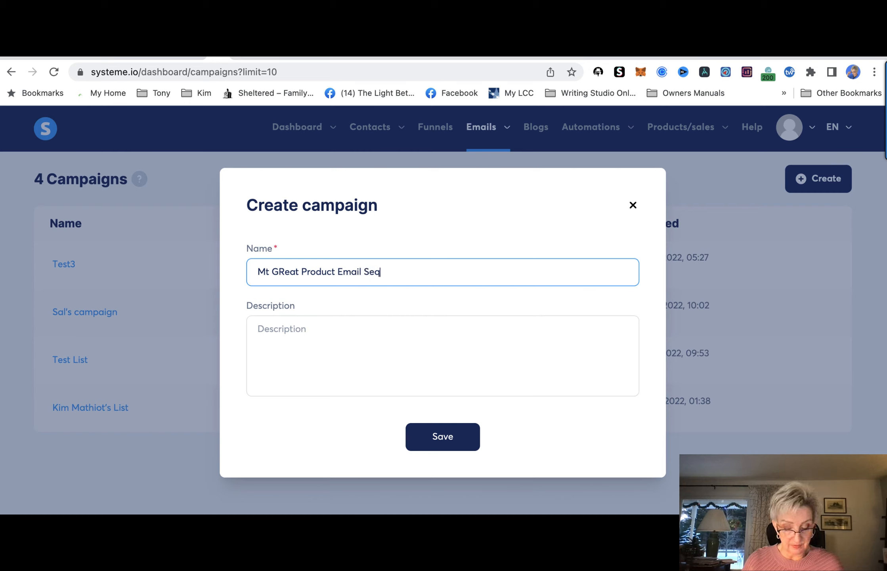
left_click(284, 271)
key("BackSpace")
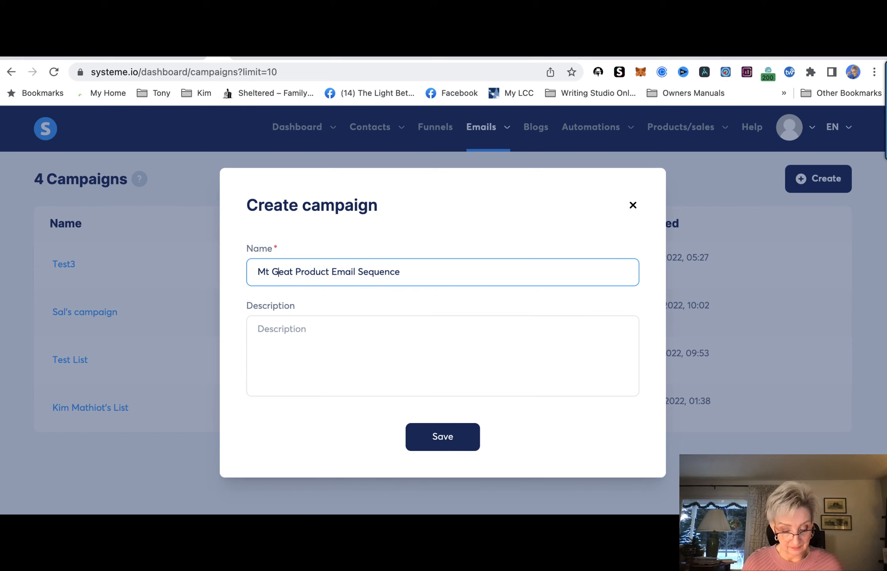
type("r")
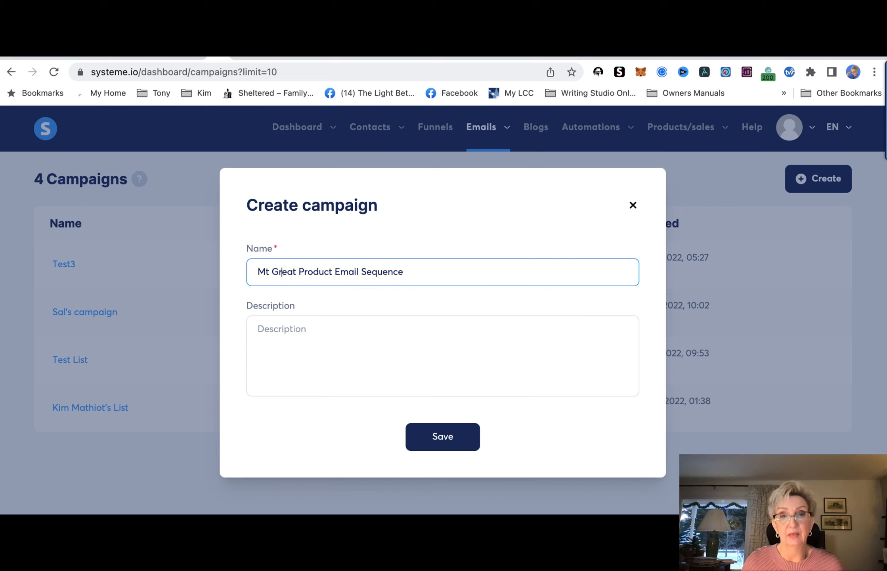
left_click(270, 274)
key("BackSpace")
type("y")
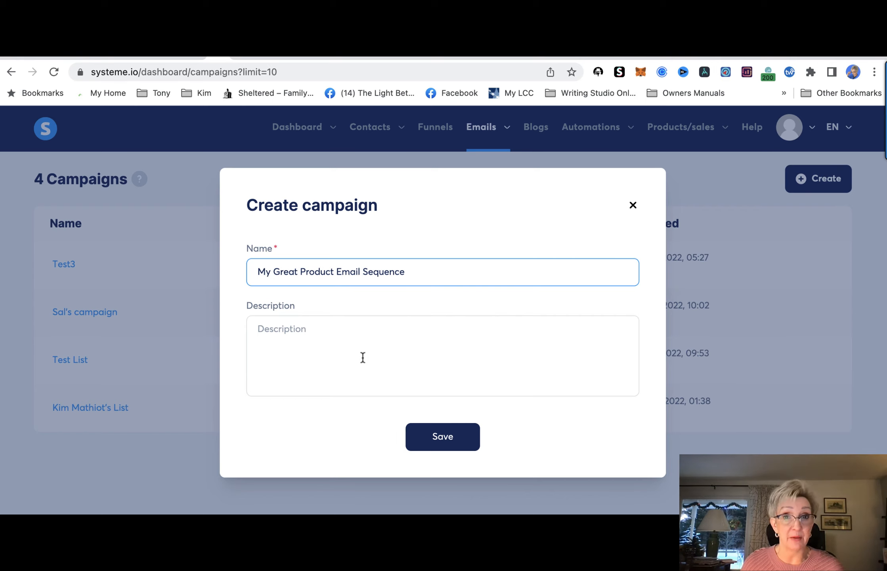
left_click(449, 445)
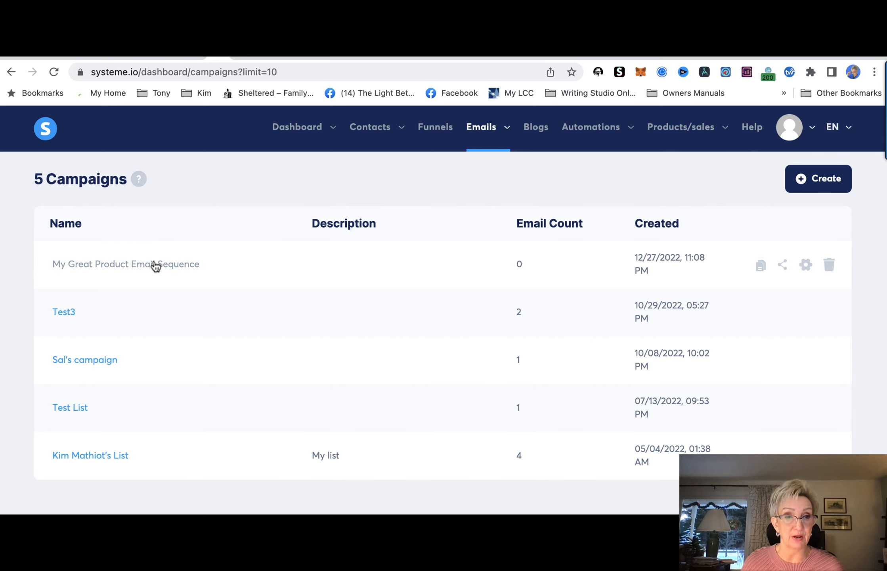
Start a new email in the "My Great Product Email Sequence" campaign, and copy the Welcome Email from its subject line to its signature in the Google Docs swipe file
left_click(156, 266)
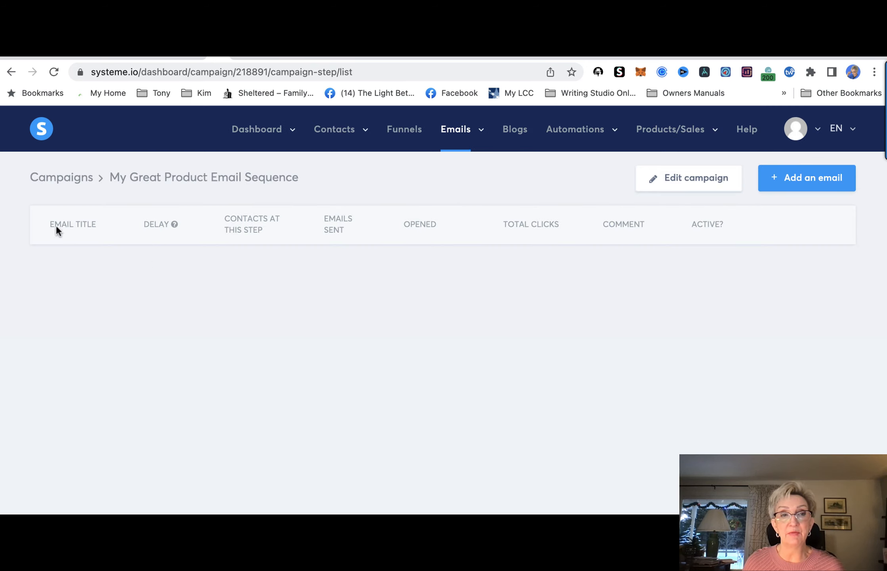
left_click(805, 184)
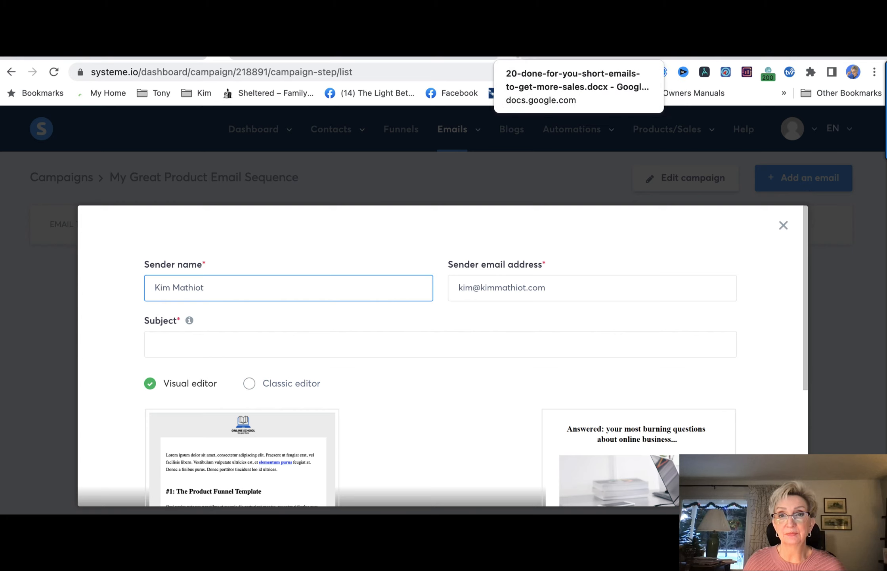
left_click(555, 55)
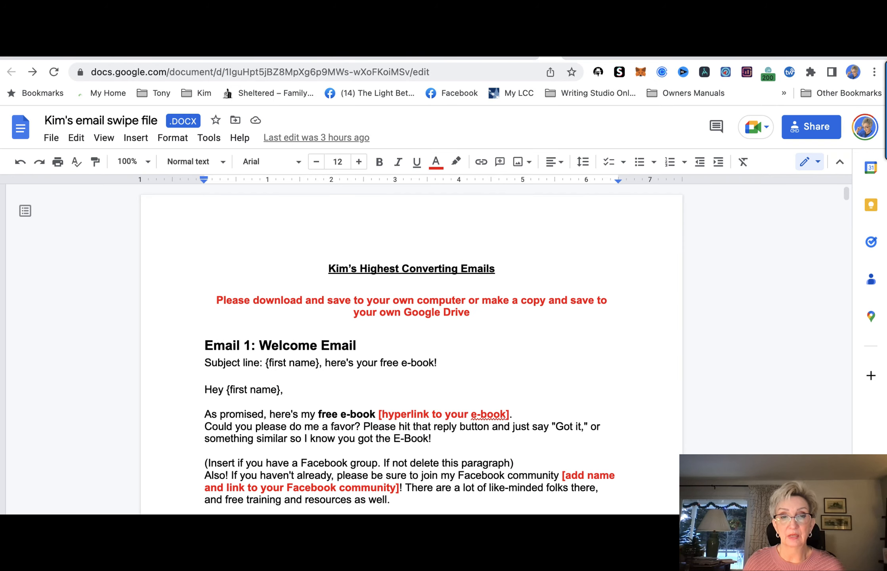
scroll(634, 439, "down", 3)
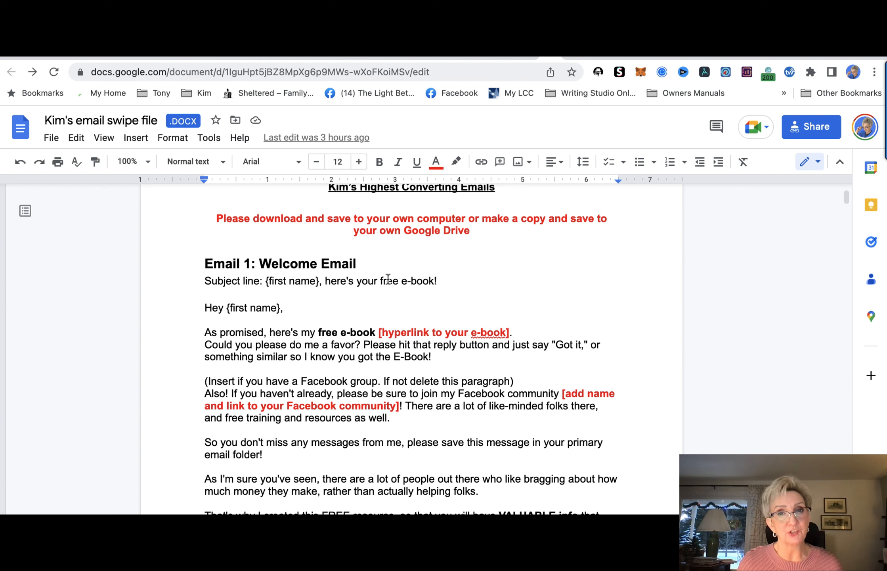
scroll(382, 293, "down", 1)
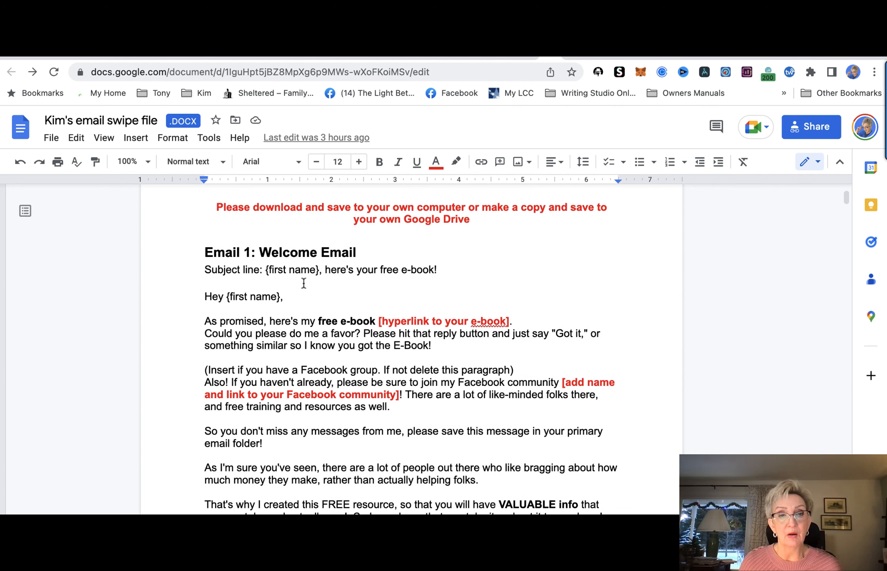
left_click(205, 264)
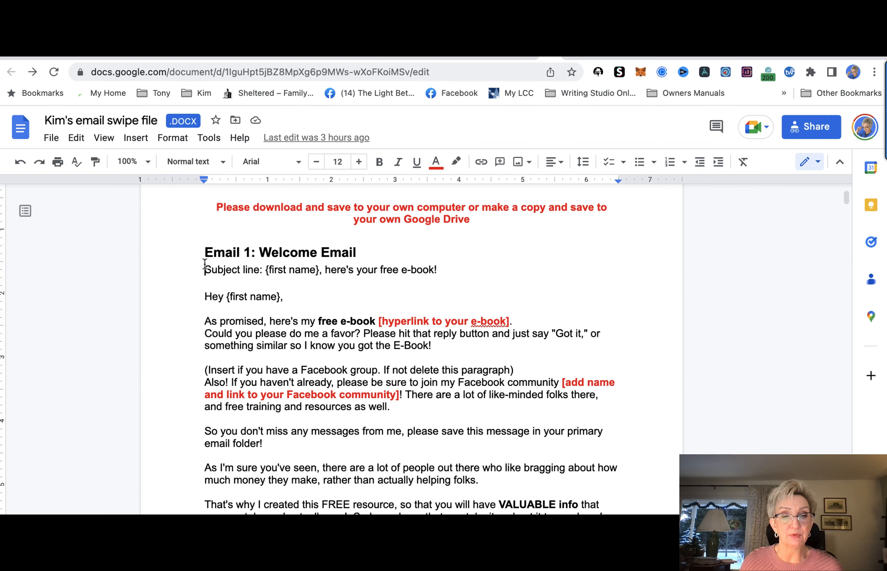
left_click_drag(204, 264, 329, 502)
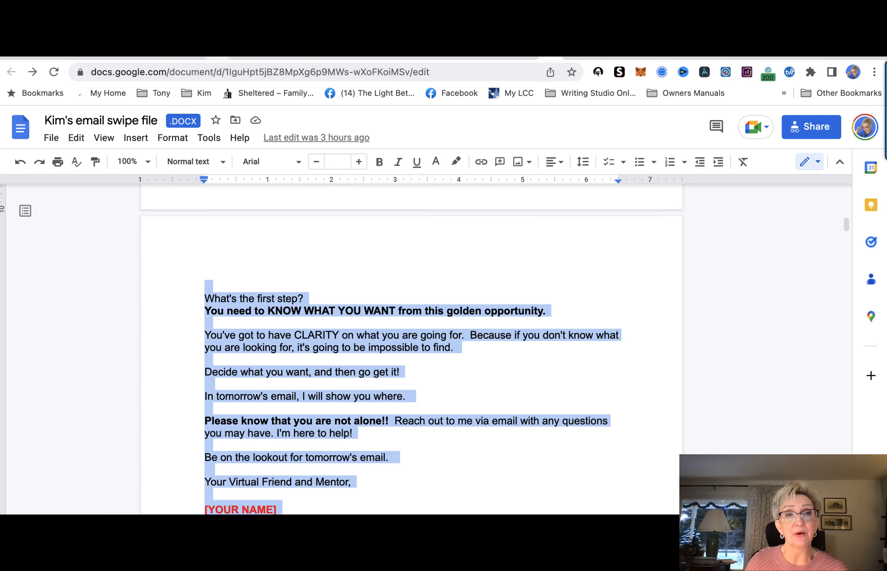
Switch back to systeme.io and create the email with the classic editor and the subject "Here's your free e-book!"
left_click(217, 59)
scroll(237, 323, "down", 3)
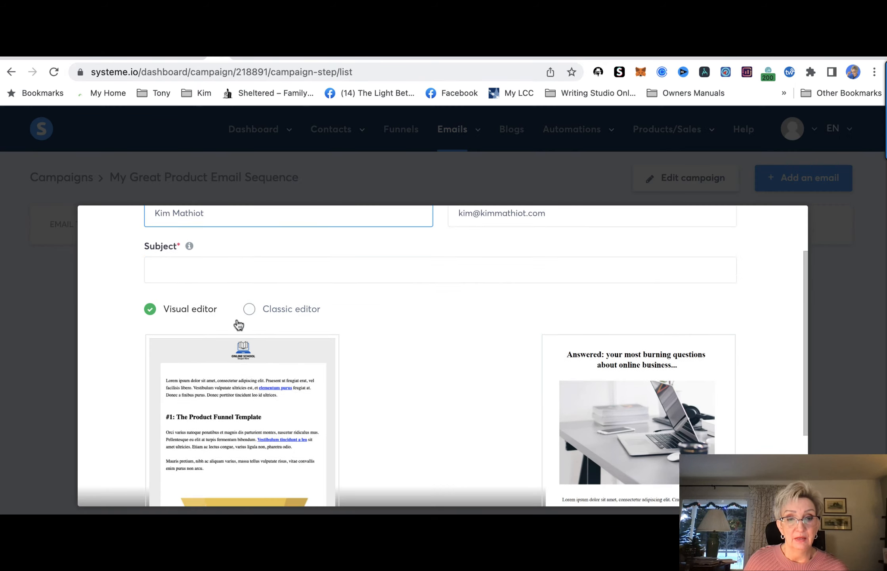
scroll(228, 274, "up", 3)
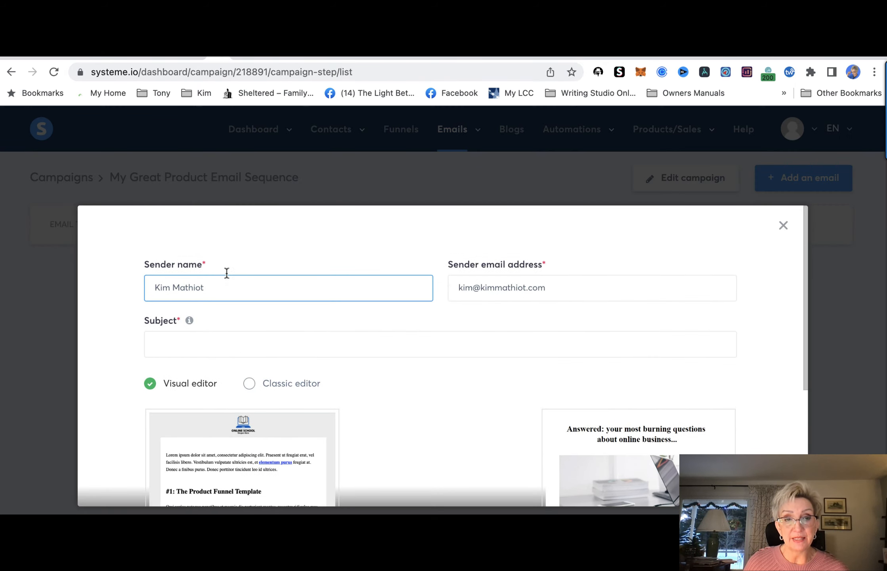
left_click(249, 388)
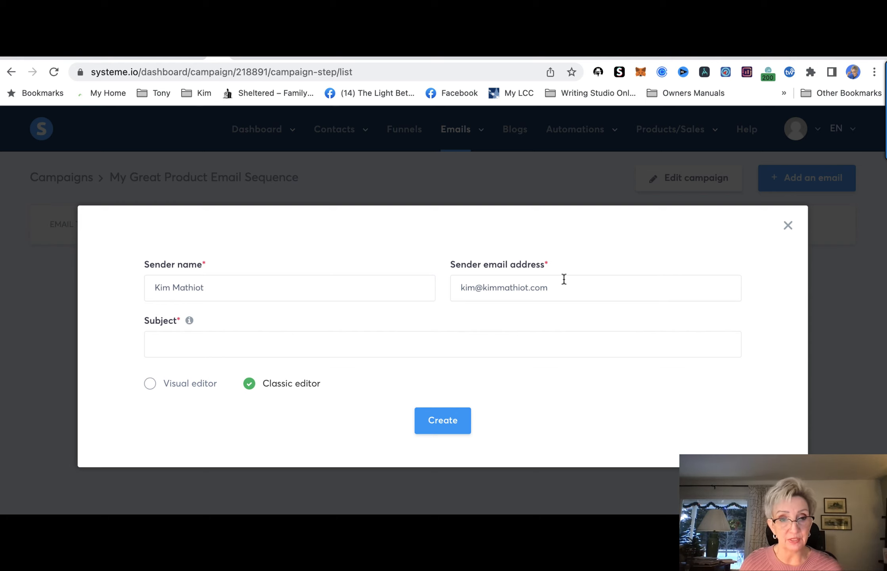
left_click(491, 350)
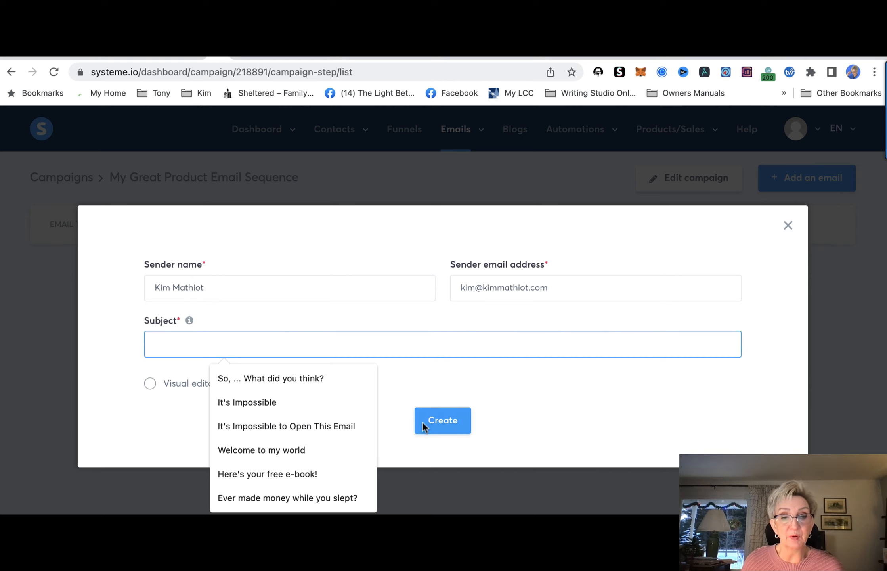
left_click(309, 473)
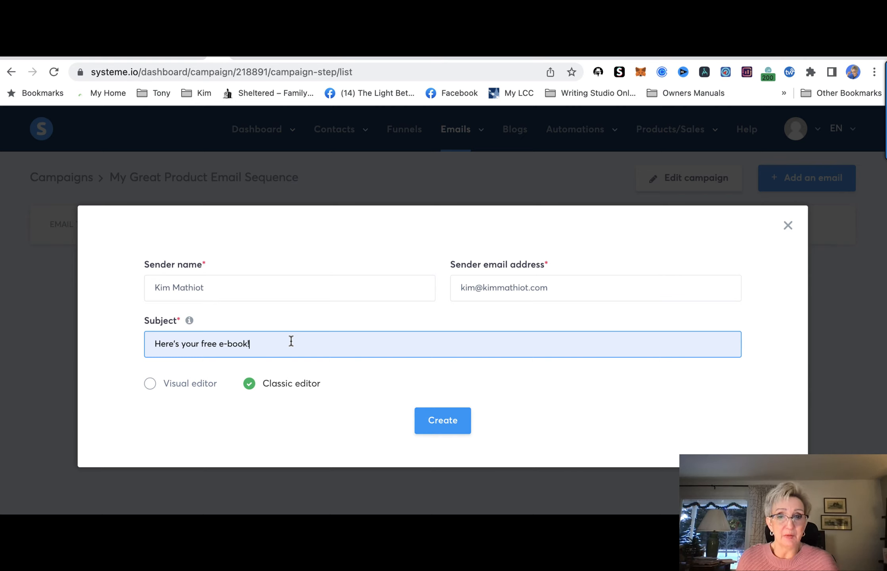
left_click(451, 422)
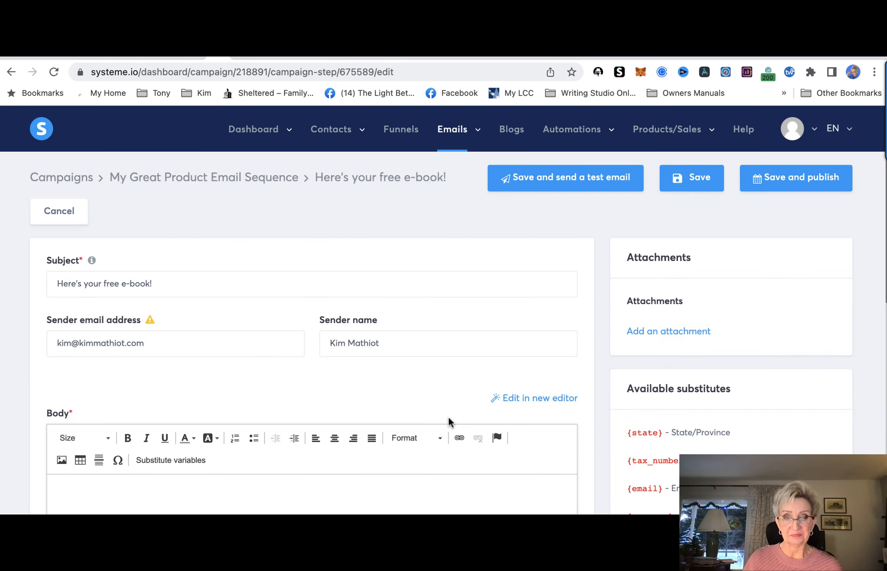
Paste the copied Welcome Email text into the email body and return to its beginning
scroll(447, 414, "down", 5)
left_click(190, 254)
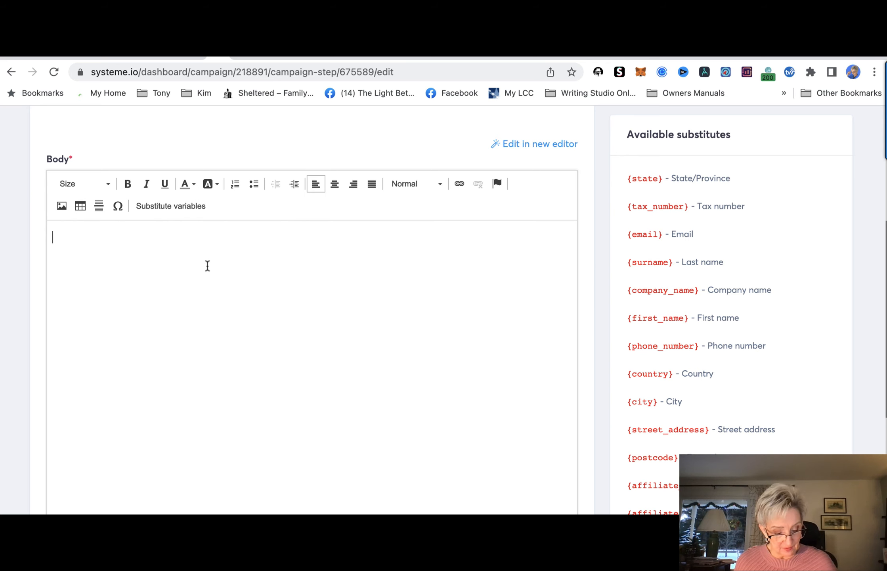
key("super+v")
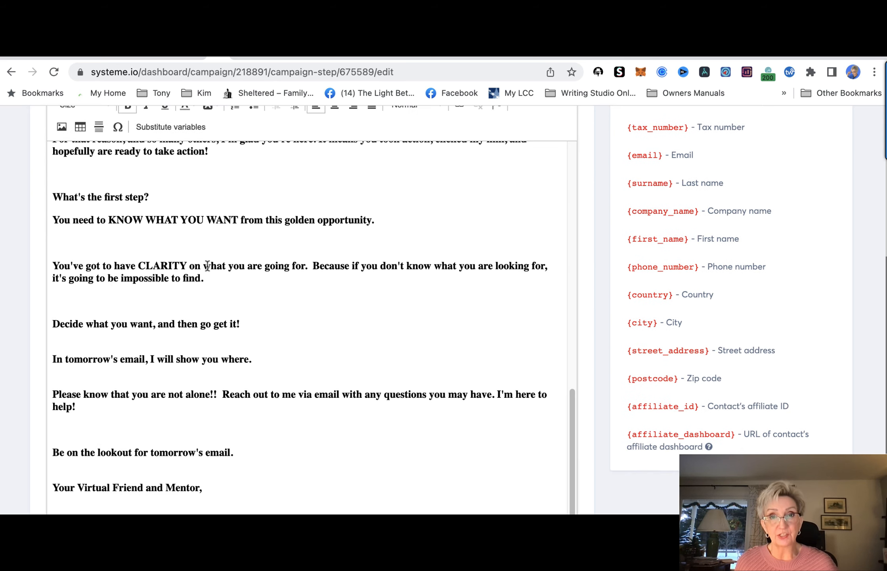
scroll(483, 424, "up", 3)
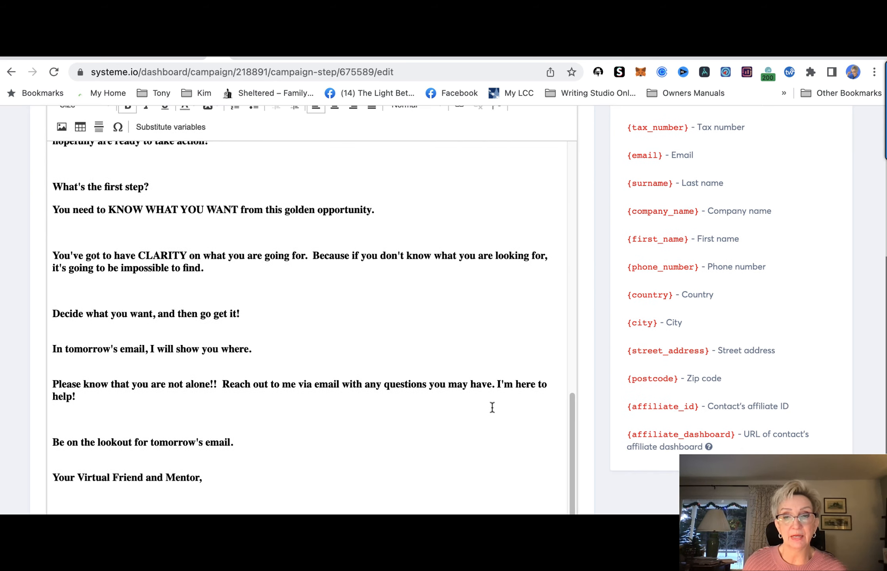
scroll(490, 411, "up", 10)
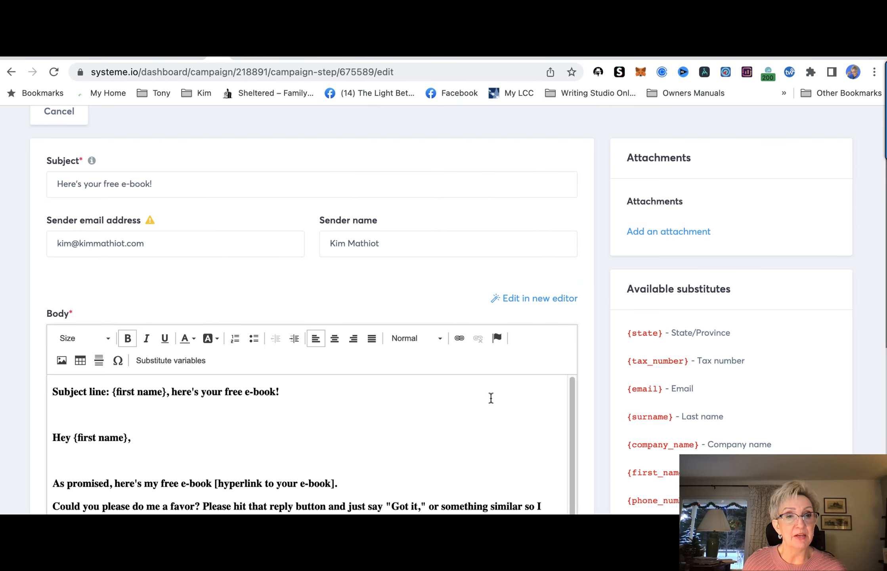
Delete the subject line and the blank lines around the greeting from the email body
left_click(92, 416)
key("BackSpace")
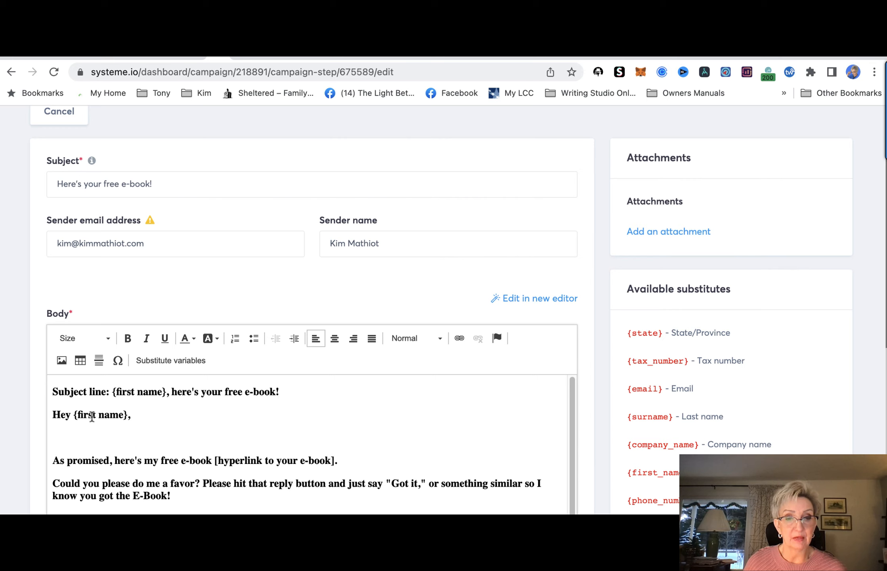
left_click_drag(318, 396, 73, 383)
key("BackSpace")
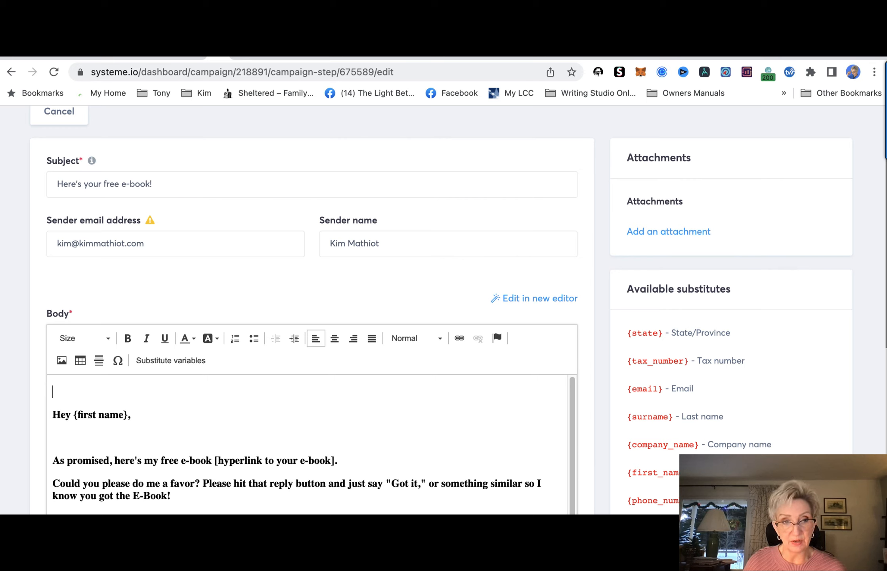
key("Delete")
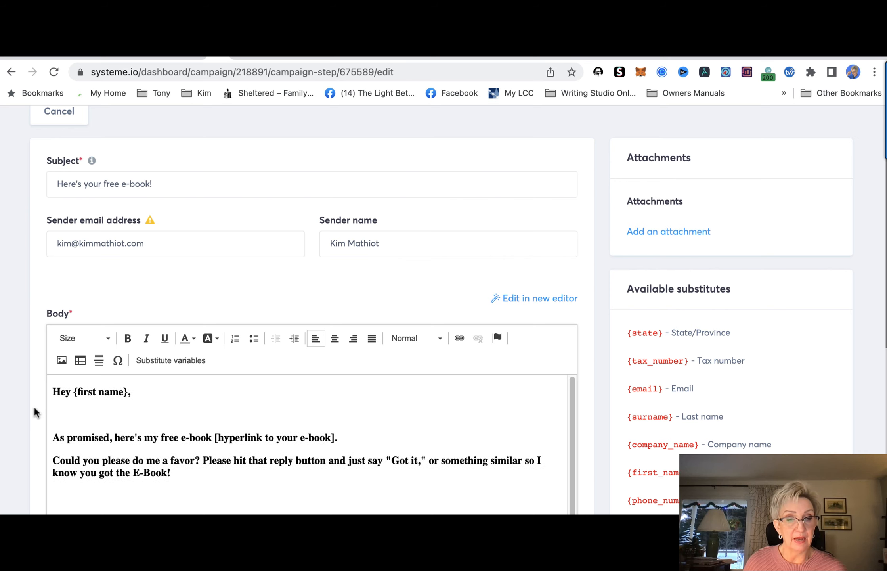
left_click(58, 417)
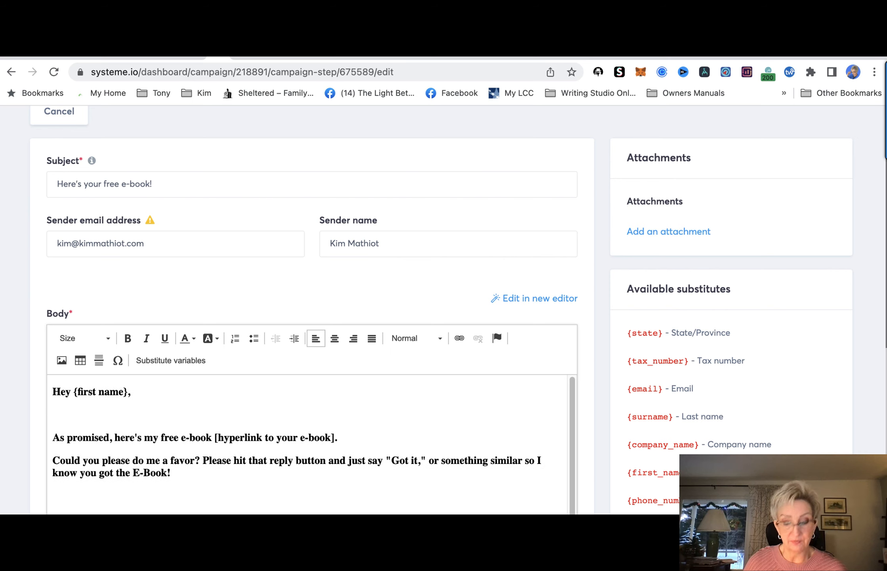
key("Delete")
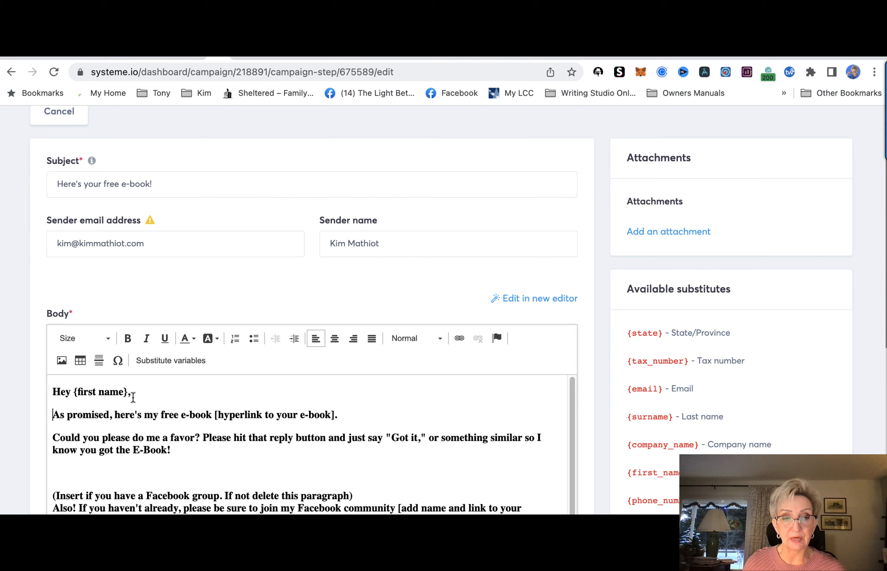
Replace the {first name} placeholder in the greeting with the First name substitute variable
left_click_drag(128, 393, 74, 395)
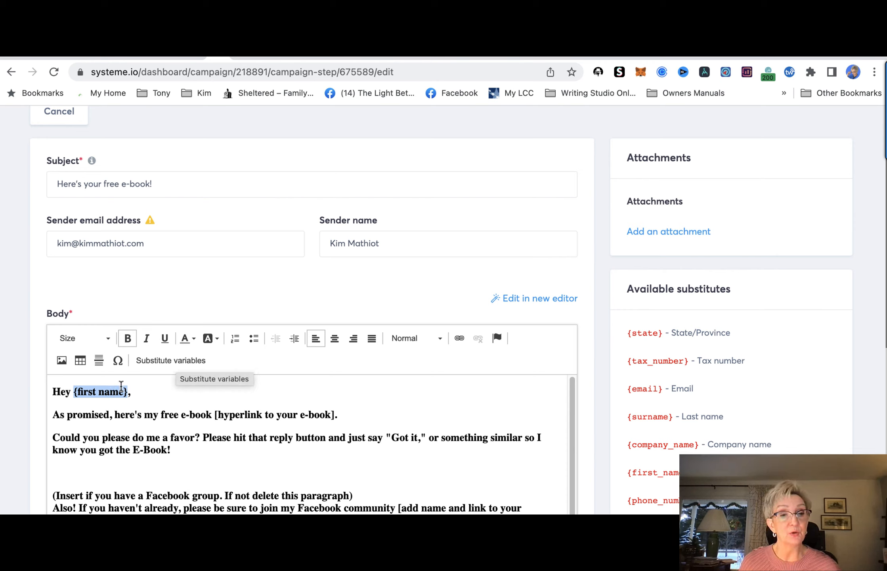
key("BackSpace")
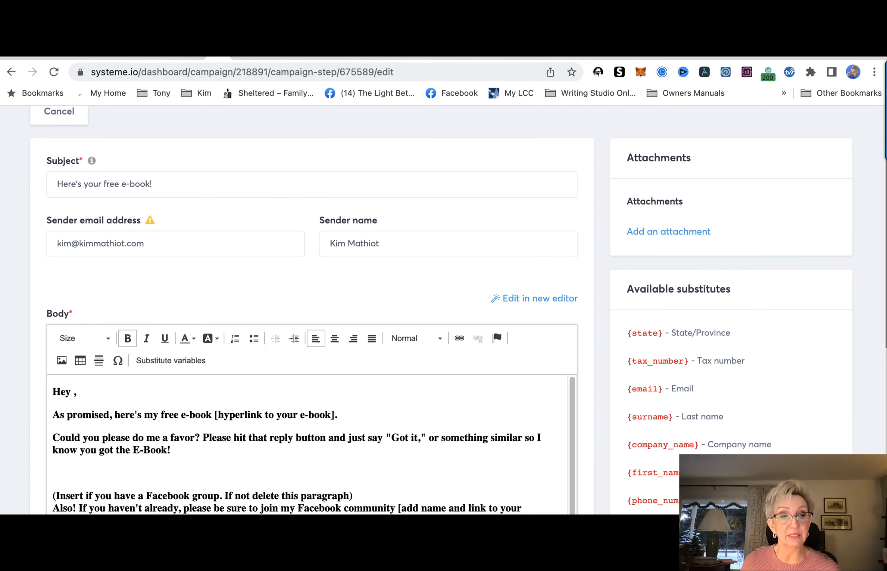
left_click(156, 361)
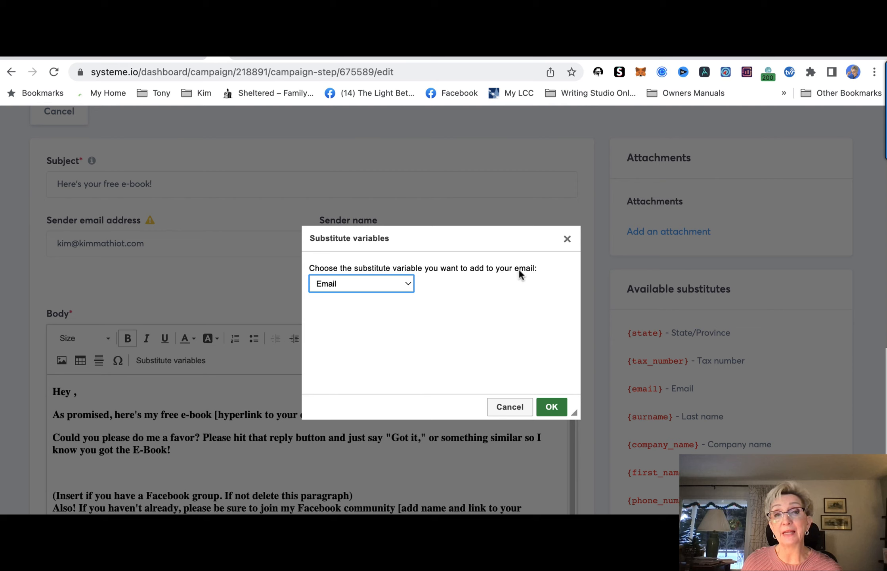
left_click(405, 289)
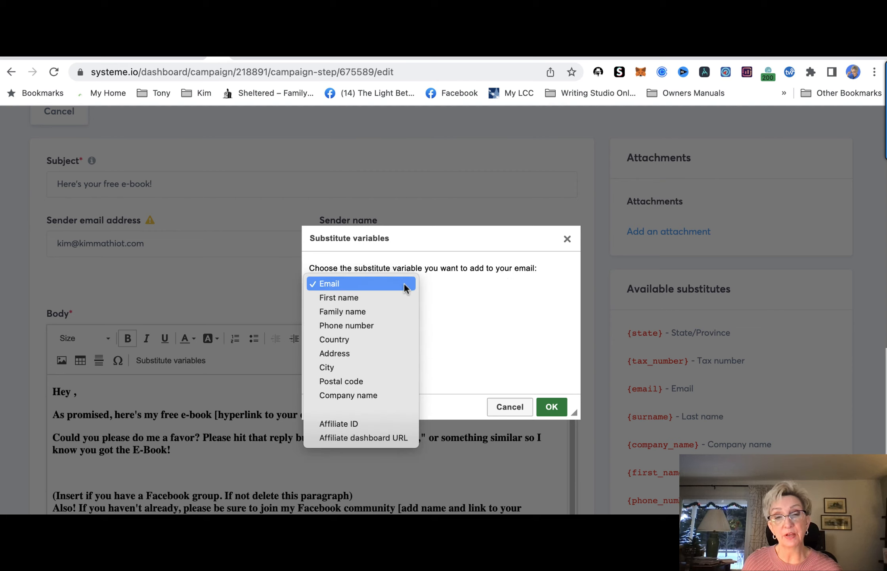
left_click(332, 297)
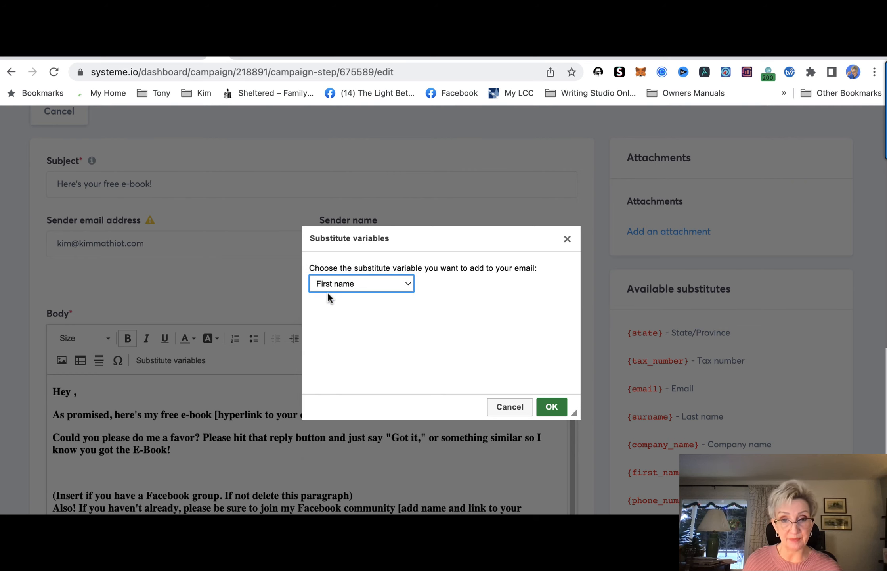
left_click(557, 408)
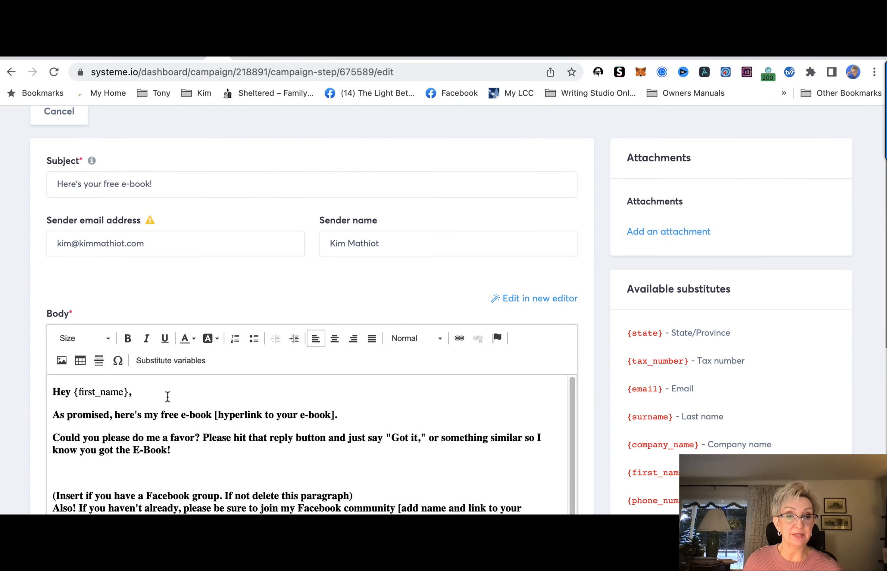
Make the inserted {first_name} variable in the greeting bold
scroll(192, 394, "down", 3)
scroll(106, 397, "up", 1)
scroll(105, 386, "up", 2)
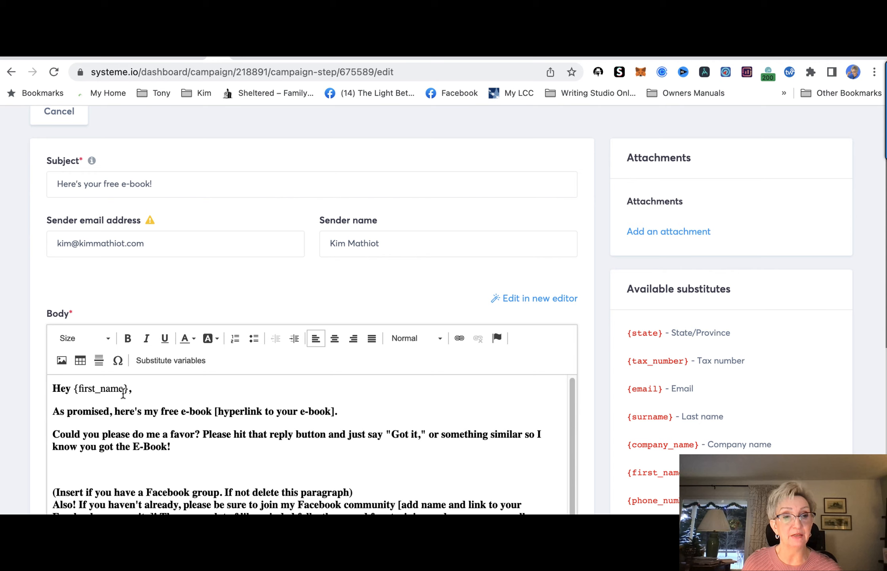
left_click_drag(128, 390, 75, 393)
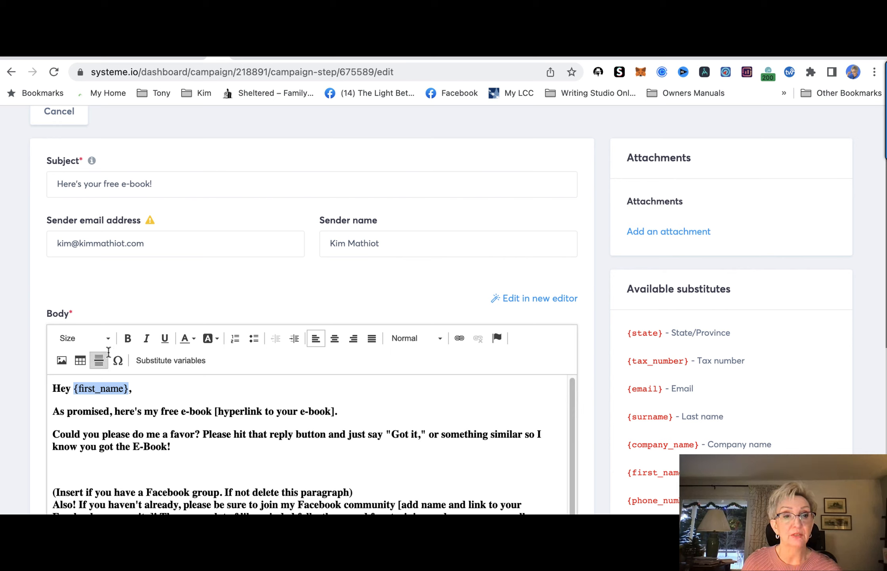
left_click(128, 342)
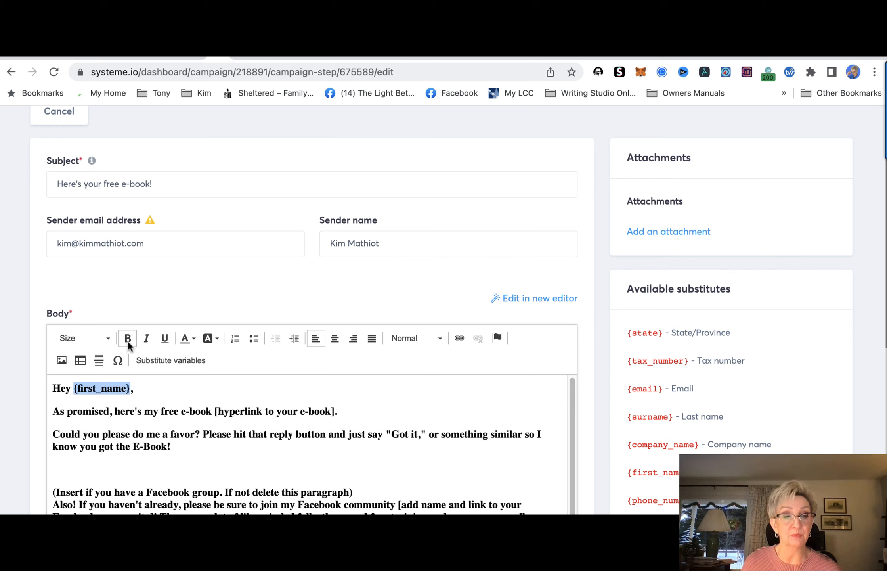
left_click(181, 386)
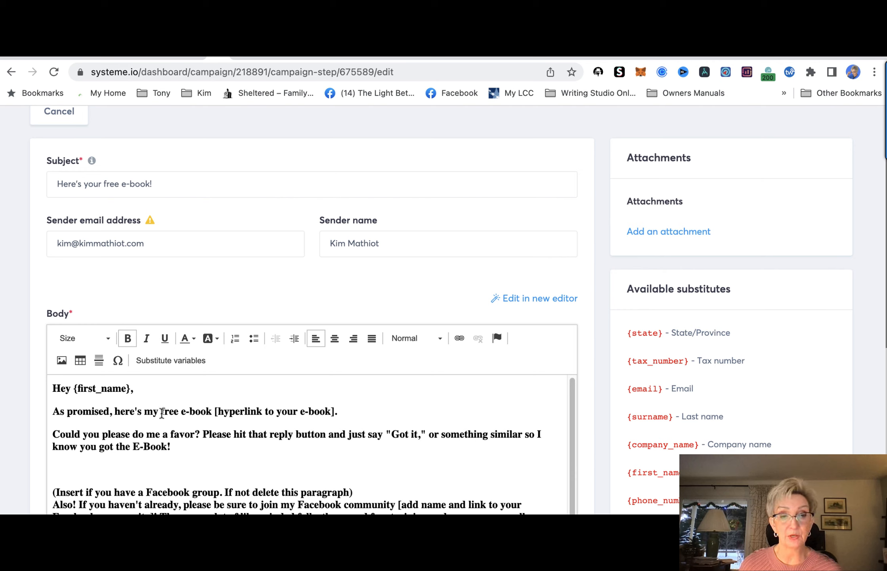
Select "free e-book" in the email body, then switch to Bluehost and log into WordPress for the Learn And Earn site
left_click_drag(162, 411, 212, 411)
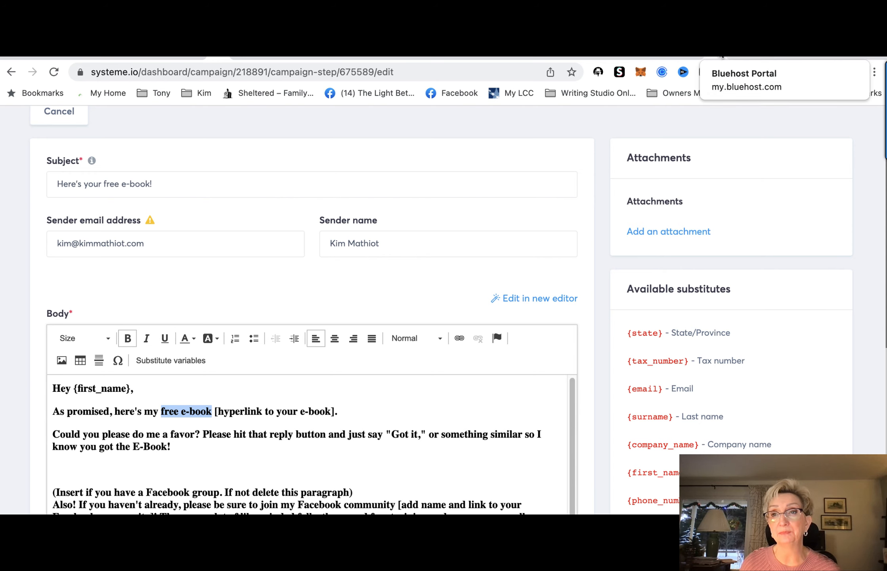
left_click(719, 58)
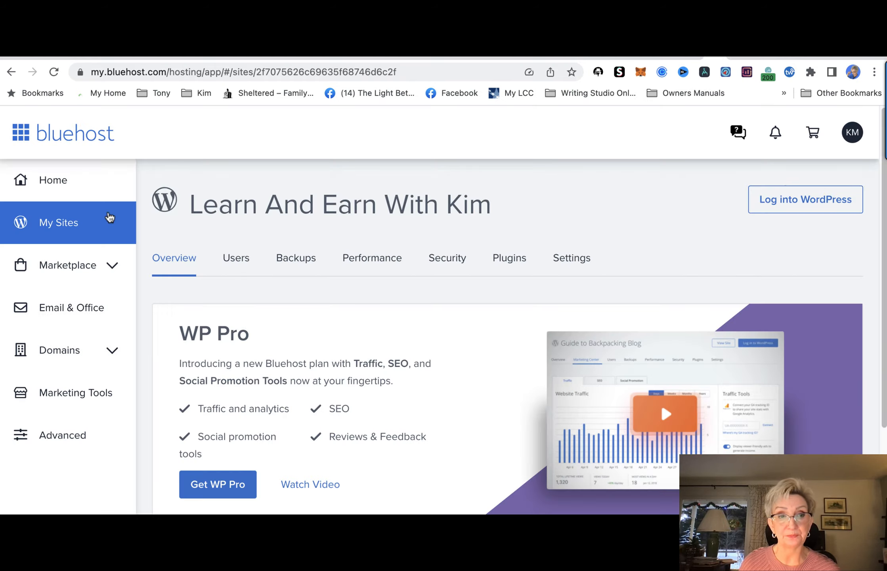
left_click(58, 223)
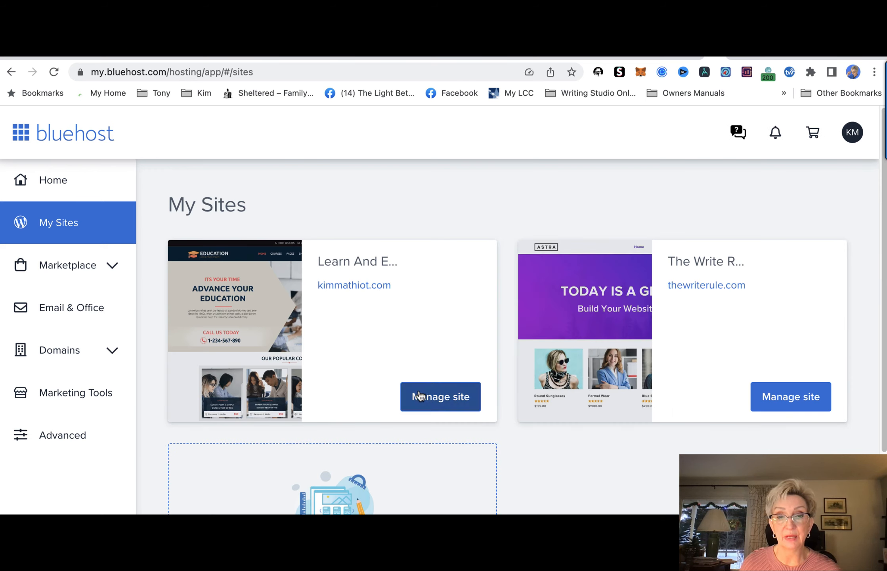
left_click(415, 395)
left_click(833, 192)
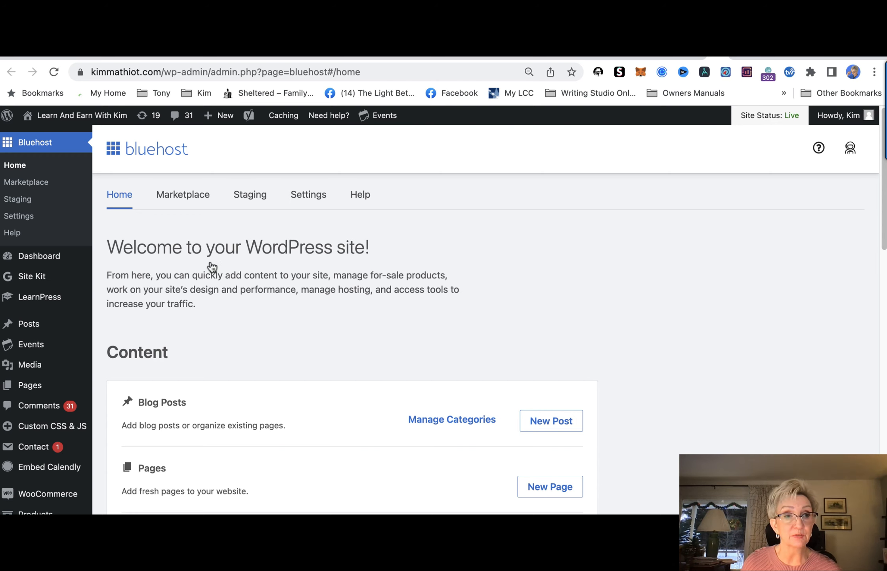
Find TheBeginnersGuidetoAffiliateMarketingE-book20220917.pdf in the WordPress media library and copy its file URL
mouse_move(37, 325)
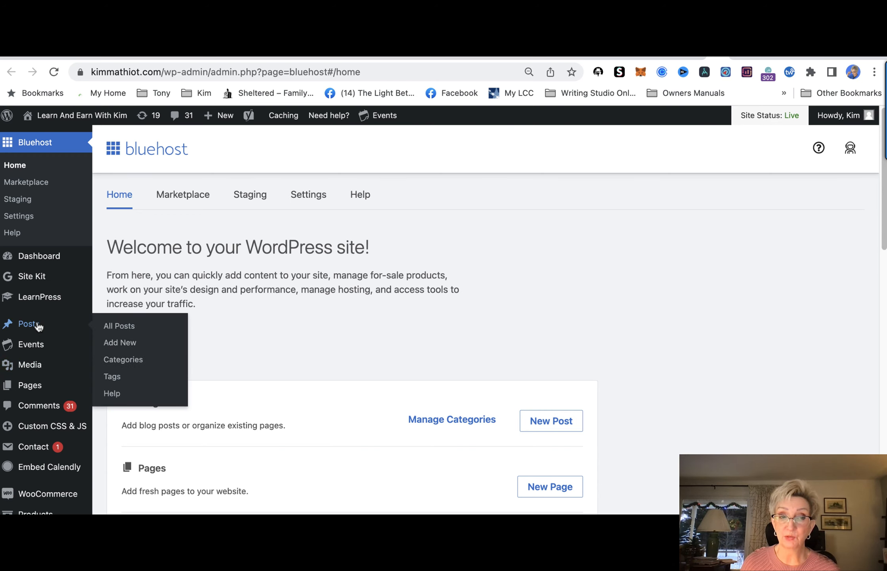
left_click(42, 372)
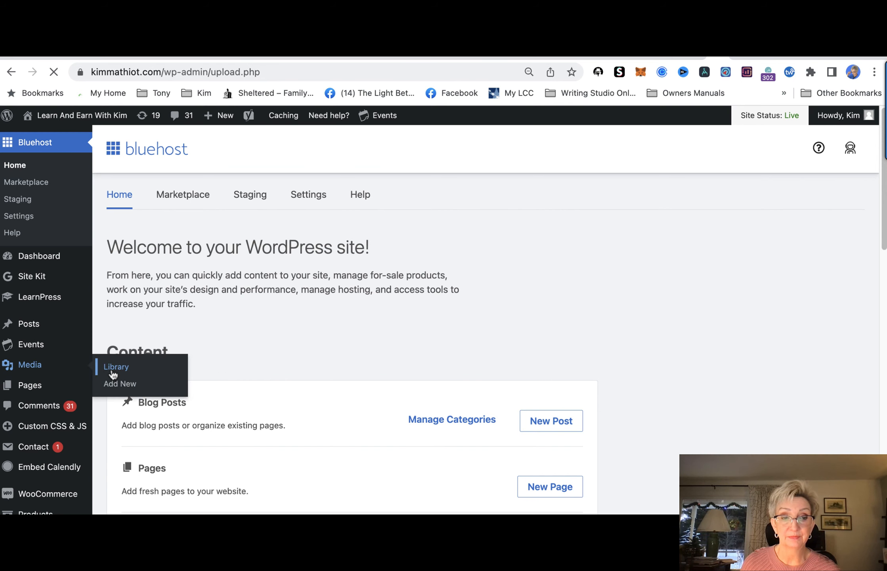
scroll(560, 401, "down", 15)
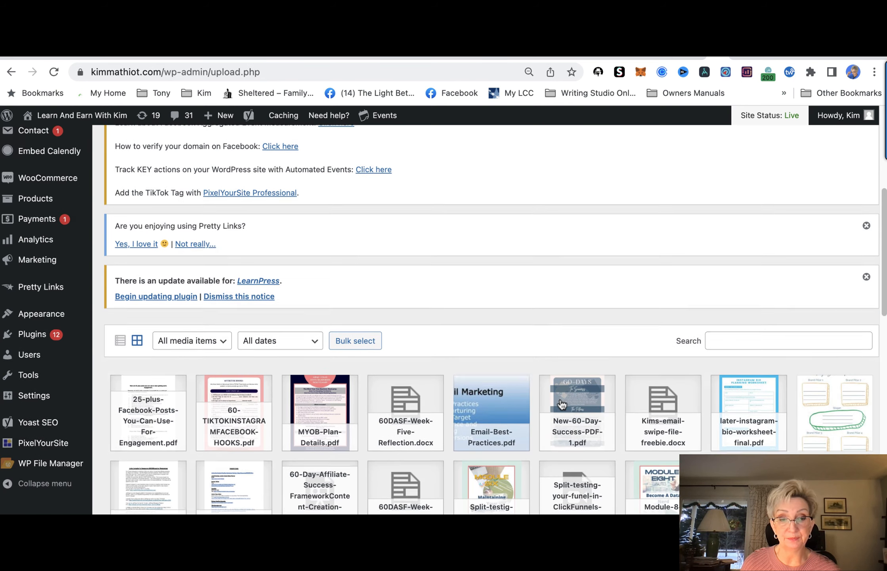
scroll(560, 401, "down", 1)
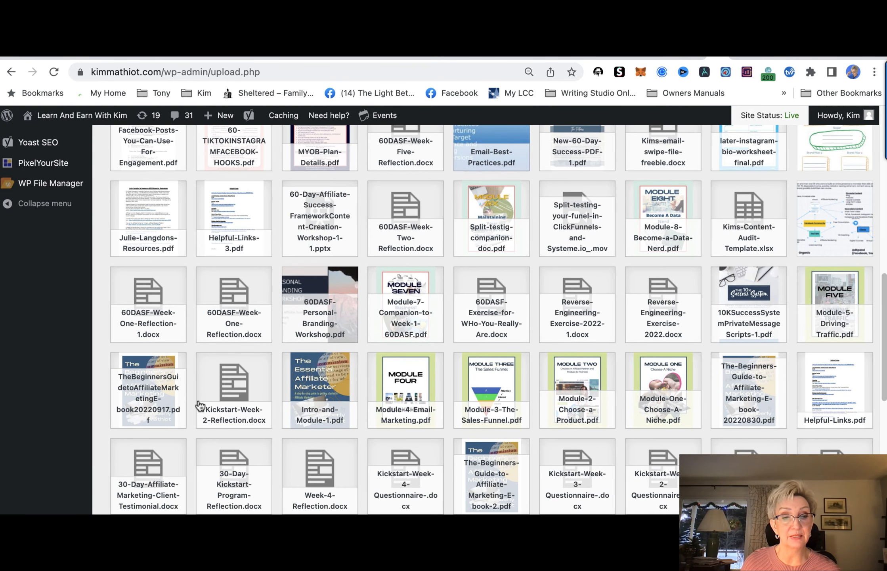
left_click(149, 388)
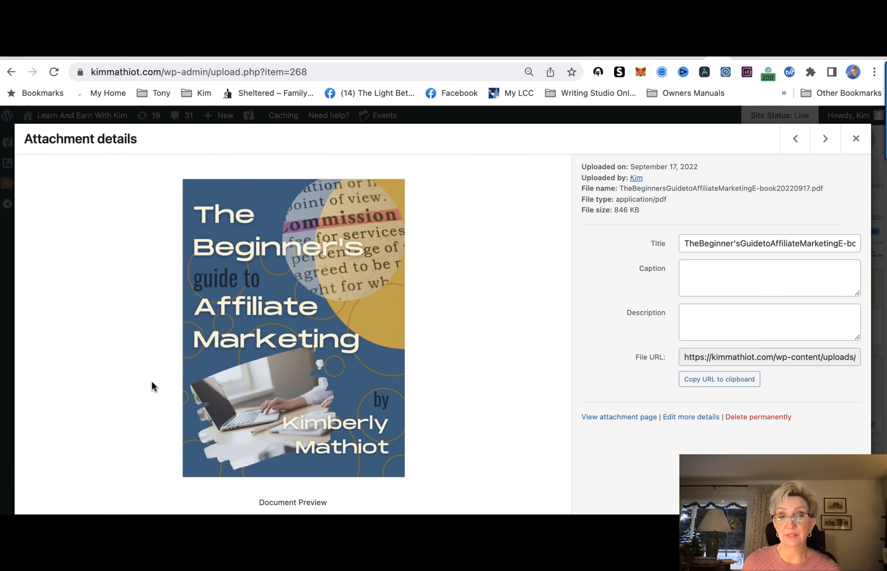
left_click(733, 386)
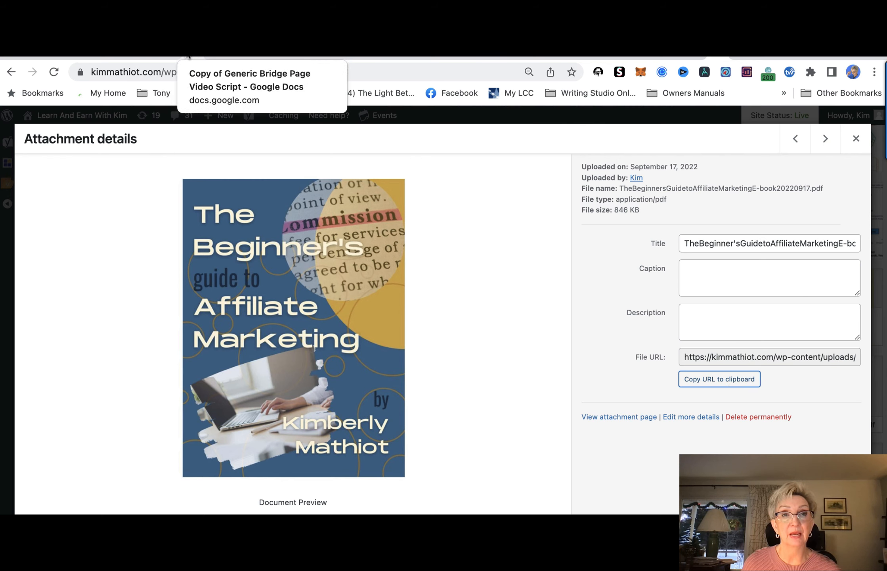
Switch back to the systeme.io email and link the selected "free e-book" text to the copied PDF URL
left_click(219, 51)
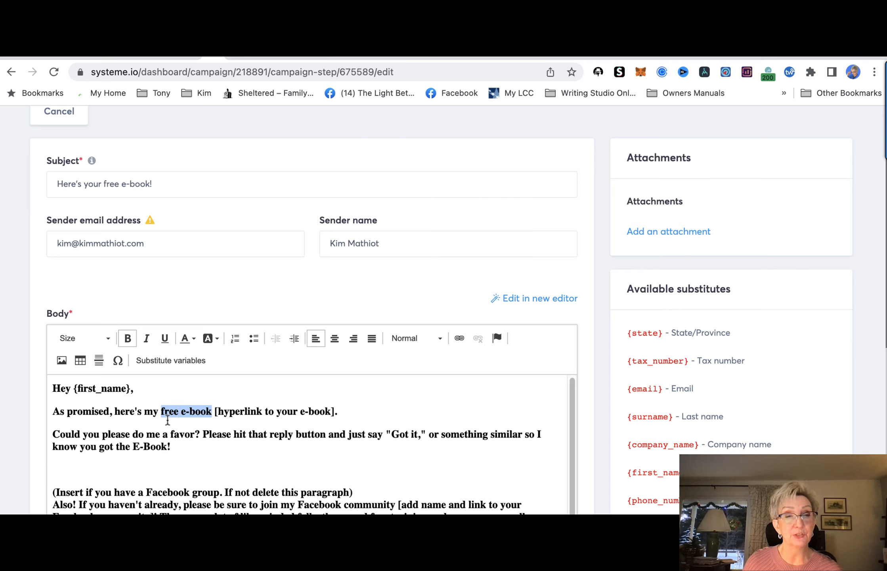
left_click(459, 338)
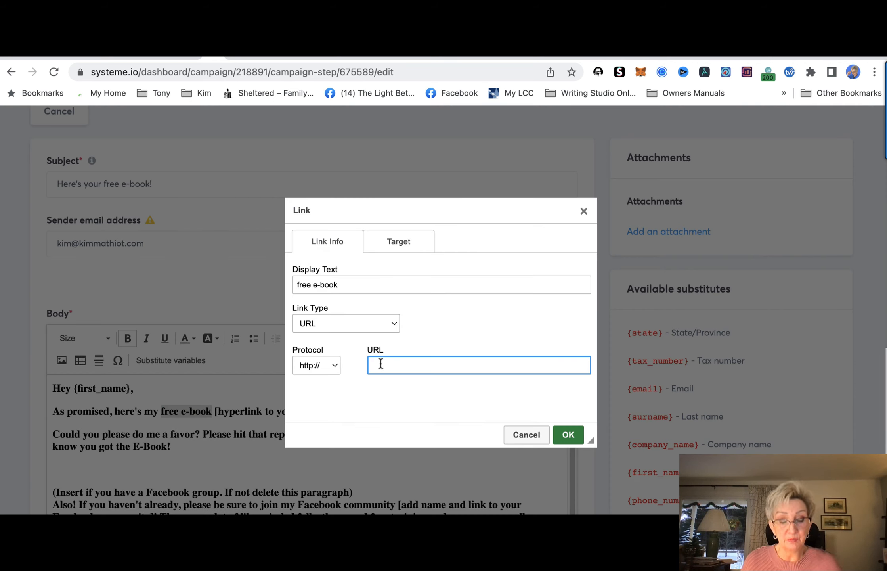
key("super+v")
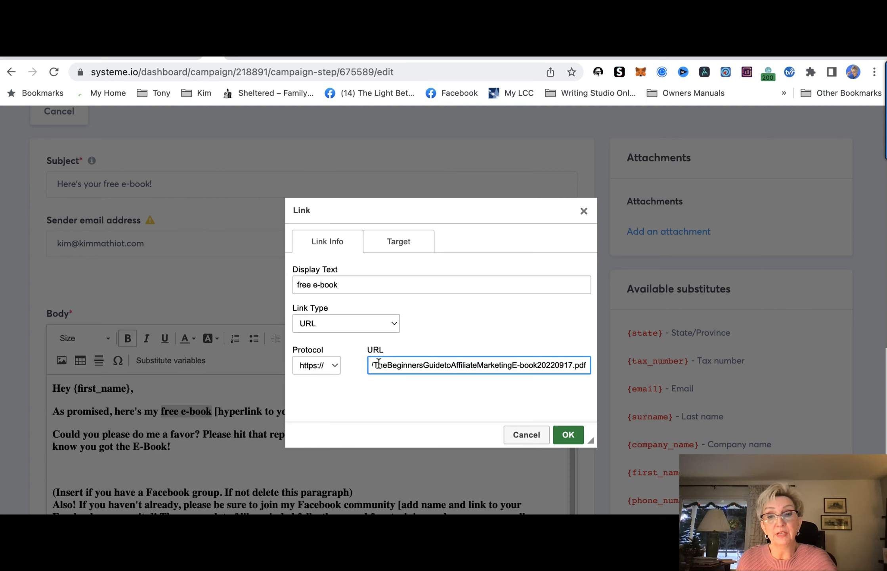
left_click(566, 436)
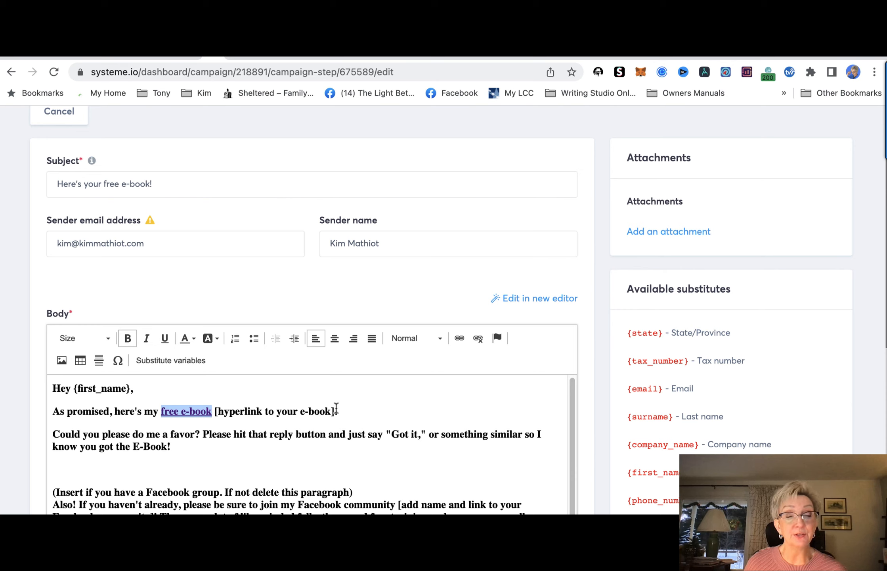
Replace the "[hyperlink to your e-book]." placeholder after the linked text with a period
left_click_drag(337, 410, 216, 413)
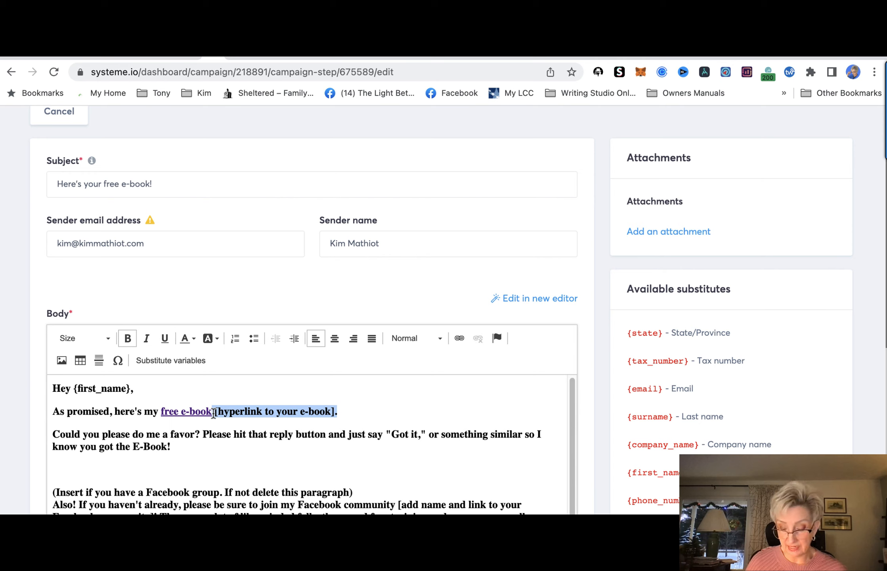
key("BackSpace")
type(".")
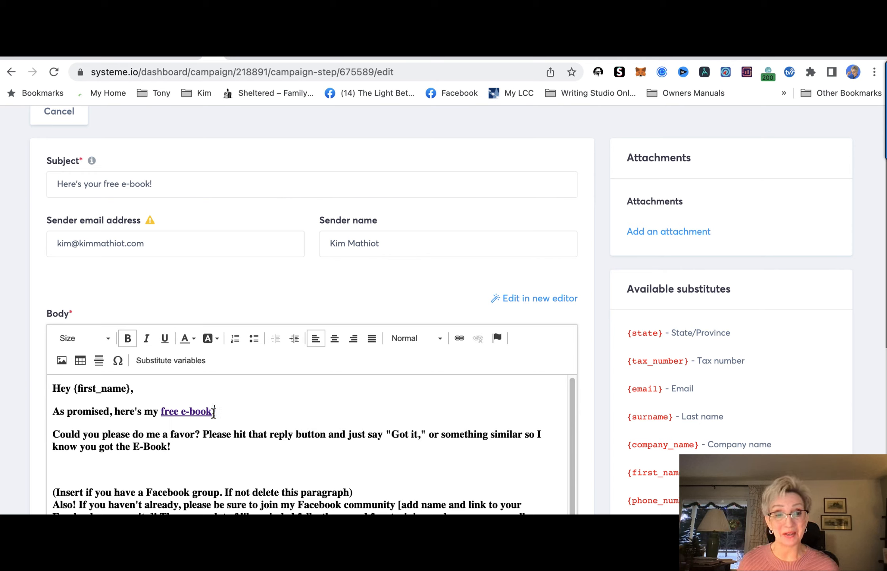
Examine the rest of the email body for bracketed instructions and placeholders such as "(OR DESIRED RESULT)" that need customizing
scroll(291, 414, "down", 2)
scroll(291, 414, "down", 2)
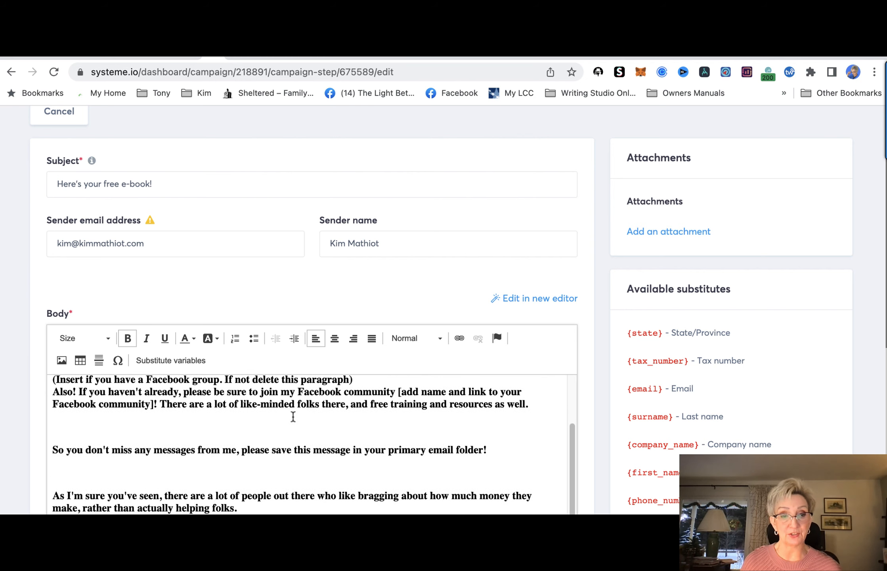
scroll(287, 438, "down", 2)
scroll(285, 439, "down", 1)
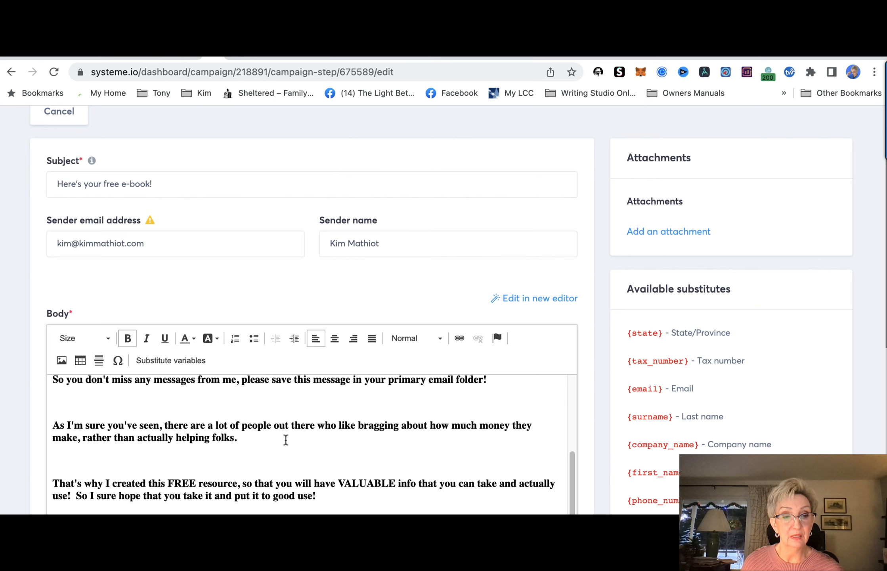
scroll(220, 431, "down", 5)
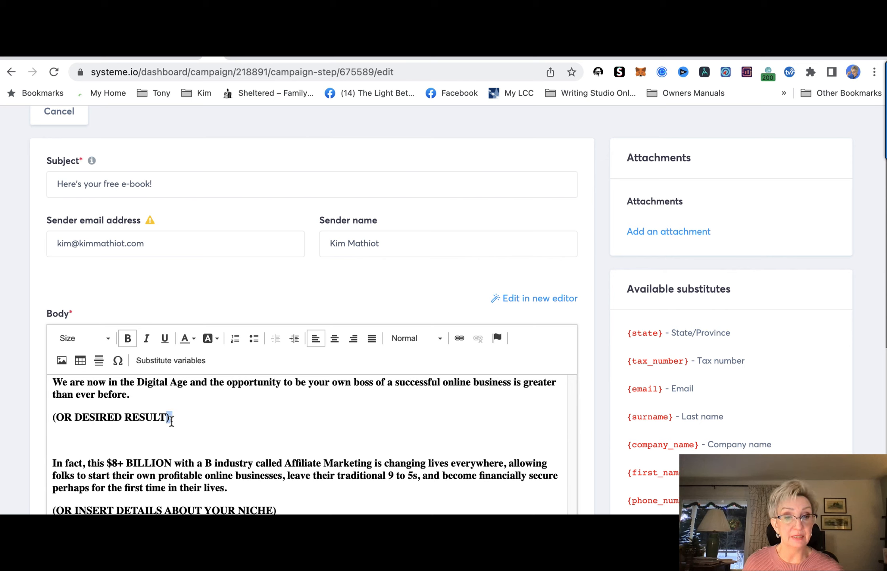
left_click_drag(172, 418, 114, 418)
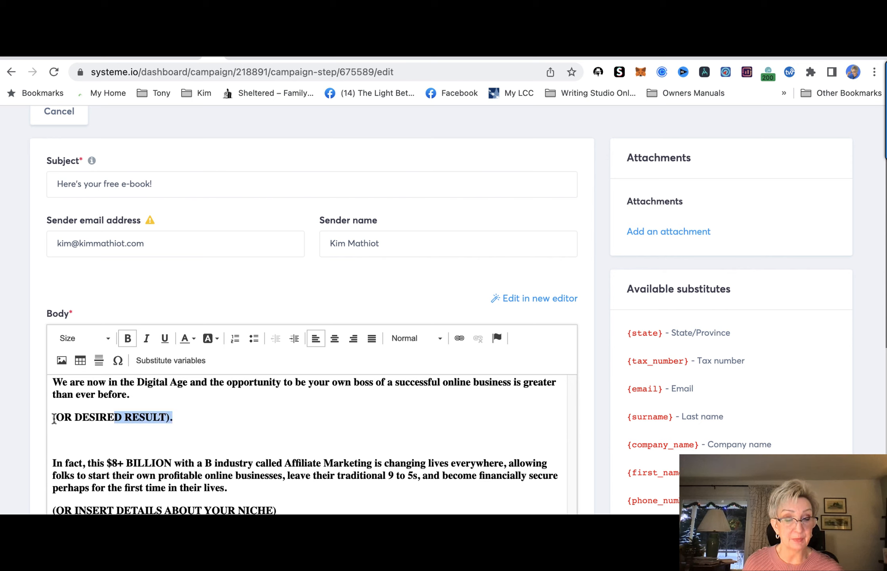
left_click(53, 418)
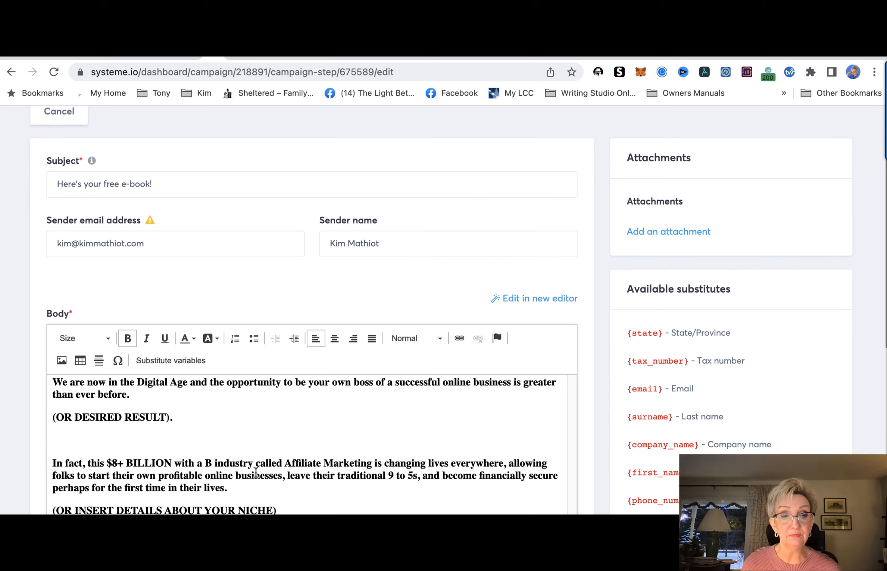
scroll(231, 443, "down", 1)
scroll(230, 443, "down", 5)
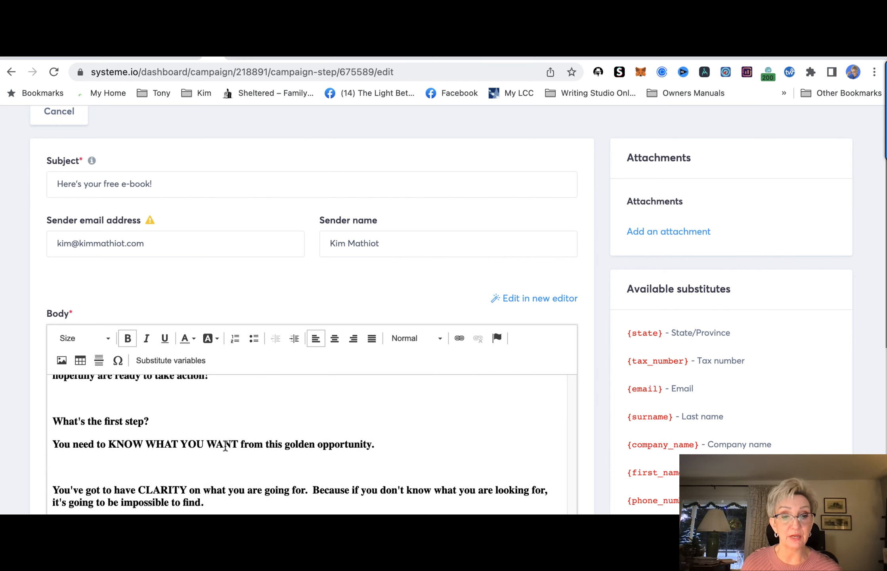
Delete the blank line below "(OR INSERT DETAILS ABOUT YOUR NICHE)" in the email body
scroll(221, 442, "up", 4)
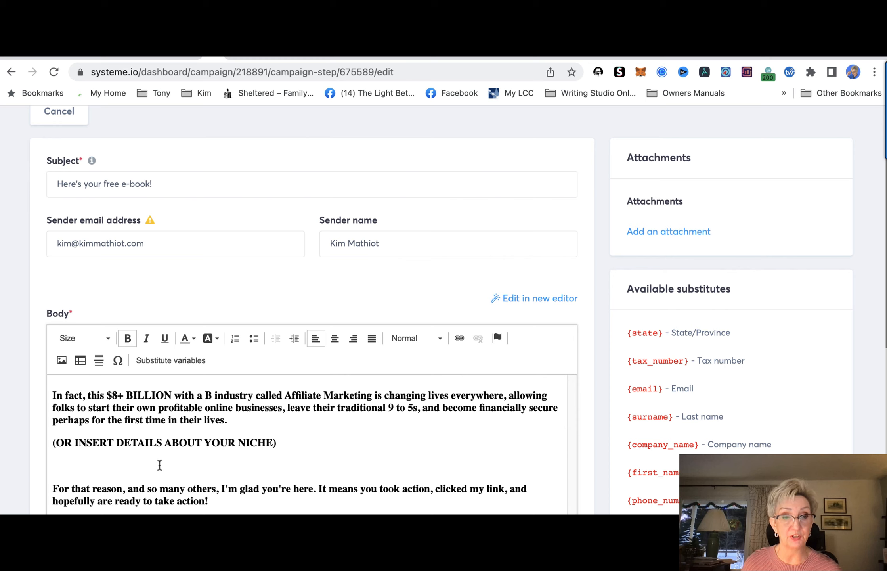
left_click(103, 468)
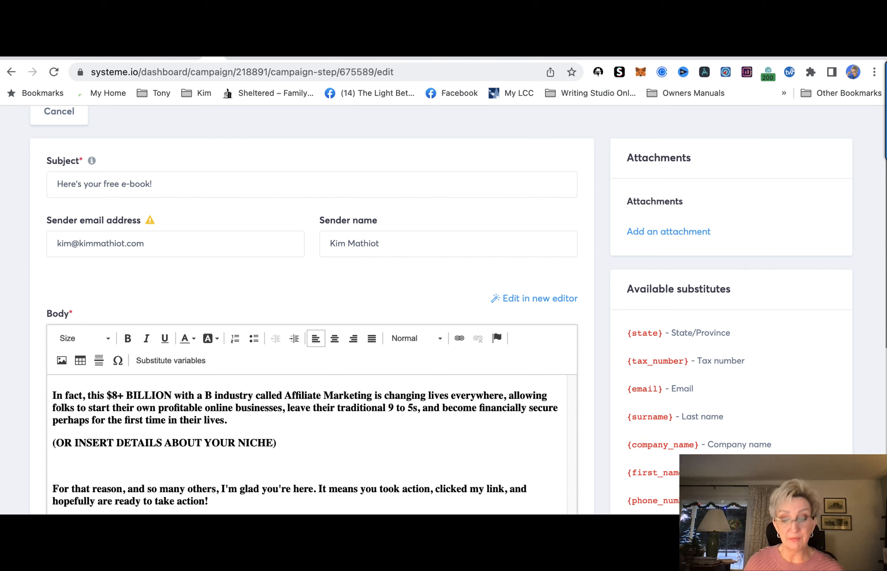
key("BackSpace")
Delete the blank lines above and below the paragraph beginning "You must know by now"
scroll(67, 459, "up", 5)
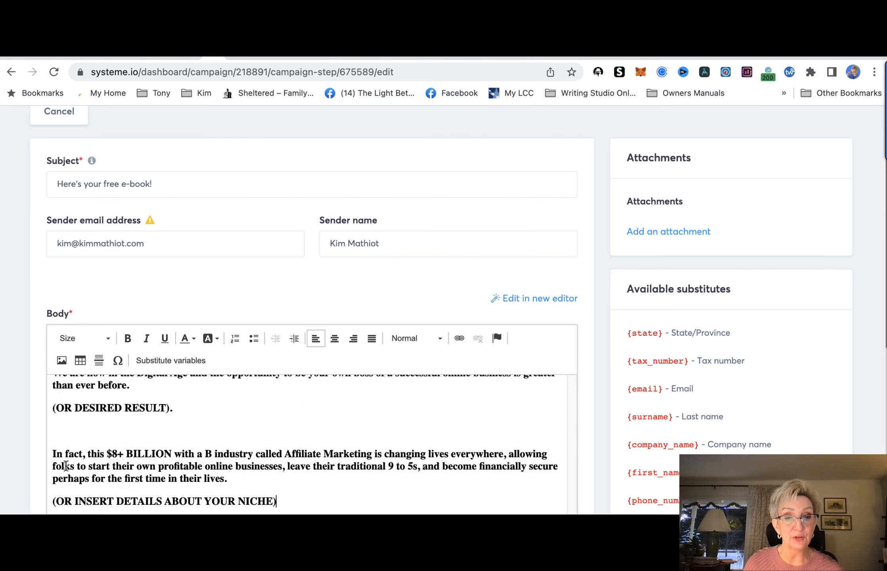
left_click(60, 426)
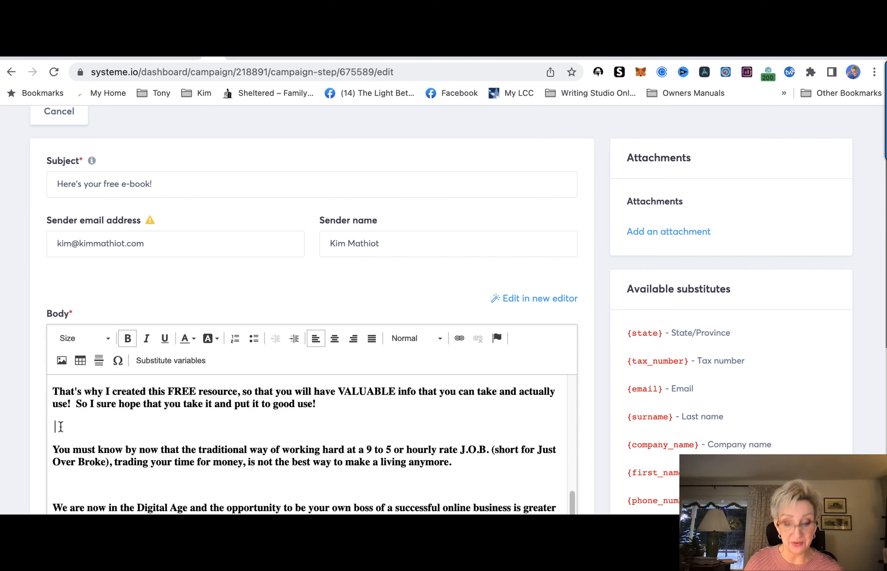
key("BackSpace")
key("BackSpace")
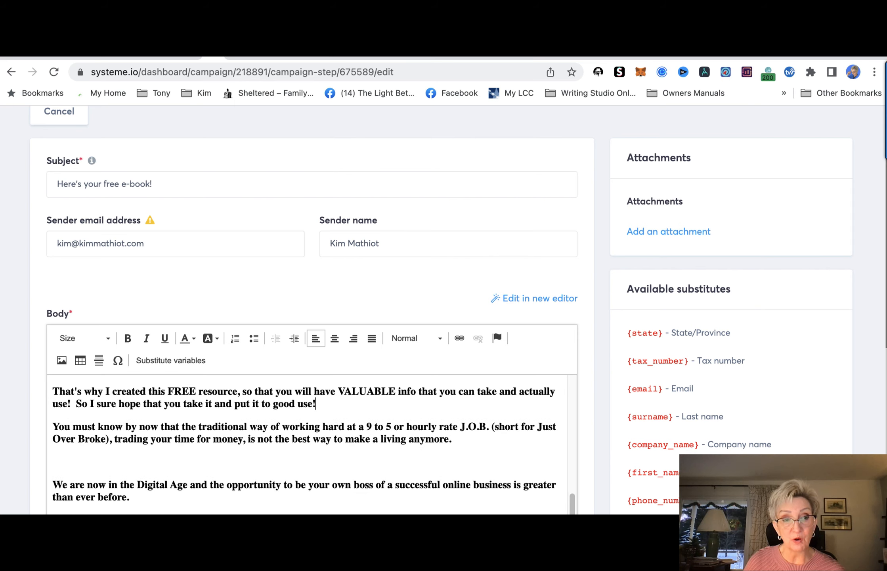
left_click(58, 463)
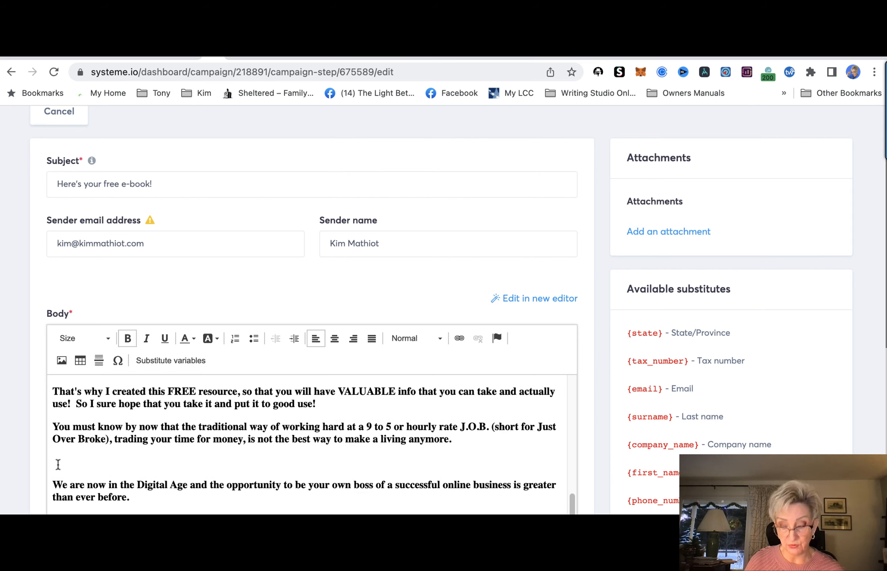
key("BackSpace")
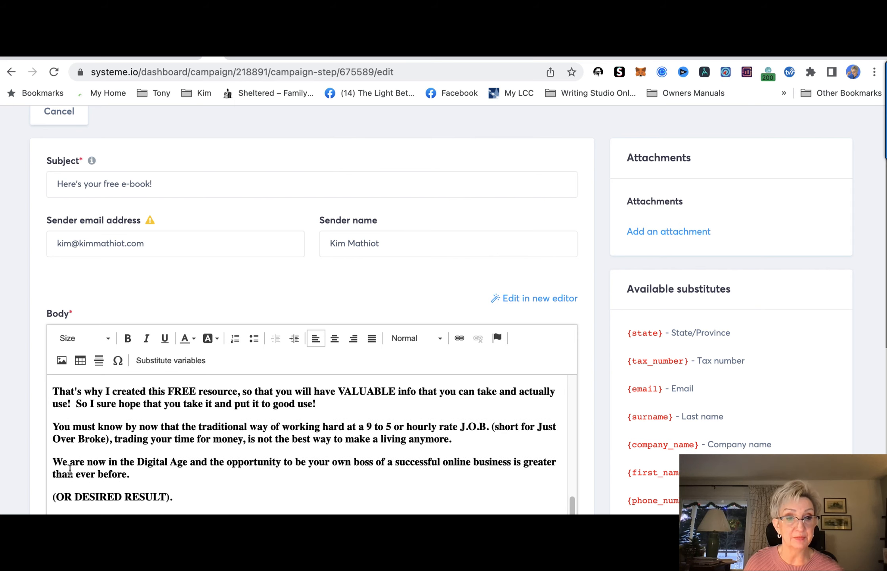
Delete the blank line between "(OR DESIRED RESULT)." and the "In fact, this $8+ BILLION" paragraph
scroll(60, 426, "down", 3)
left_click(58, 417)
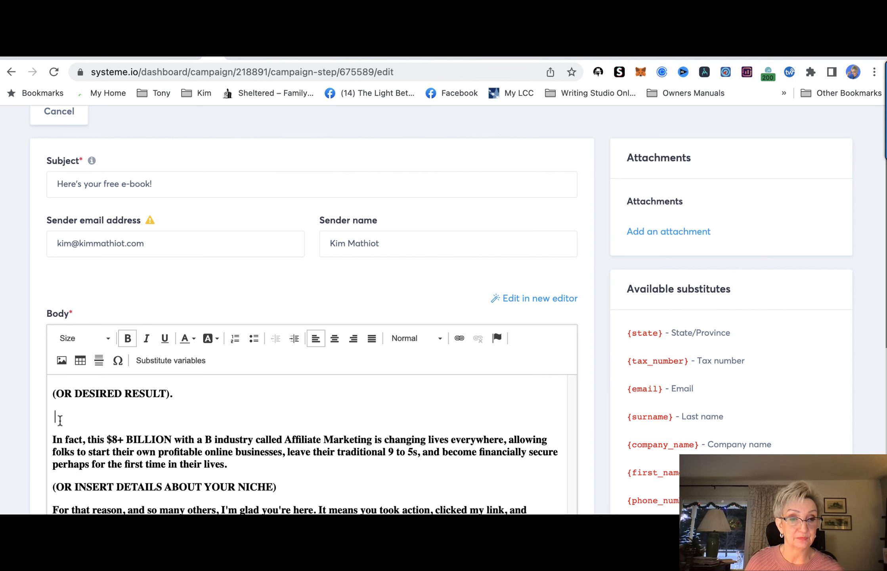
key("BackSpace")
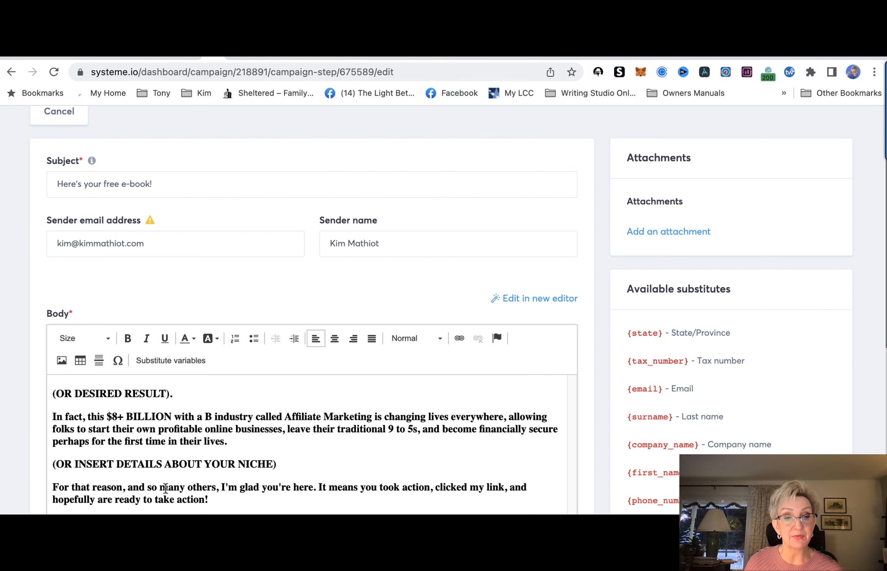
Delete the blank line above "Decide what you want, and then go get it!" and return to the email's opening paragraphs
scroll(165, 476, "down", 6)
scroll(163, 451, "down", 6)
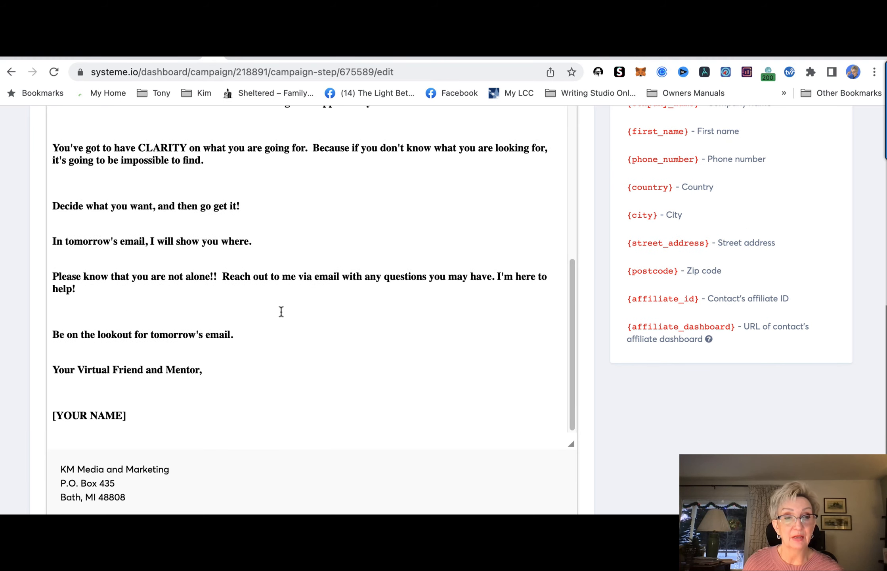
left_click(68, 185)
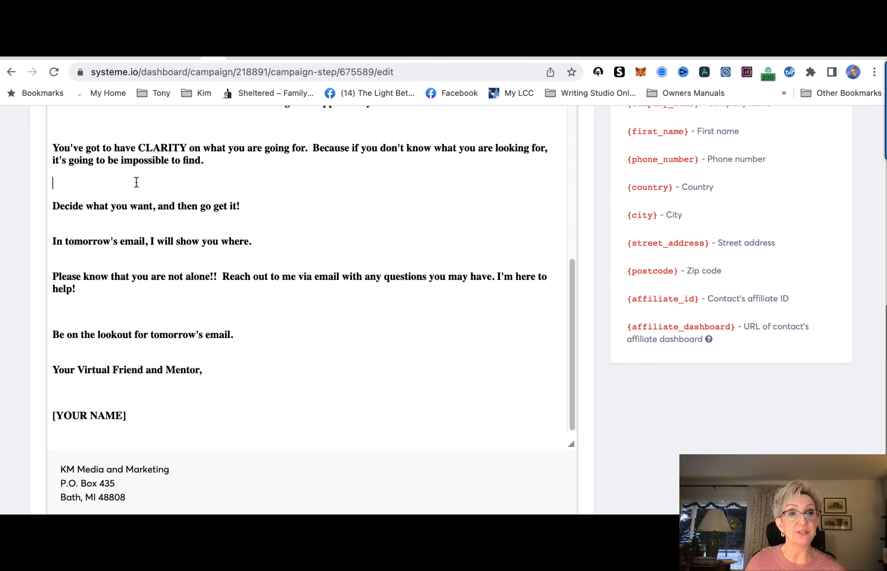
key("BackSpace")
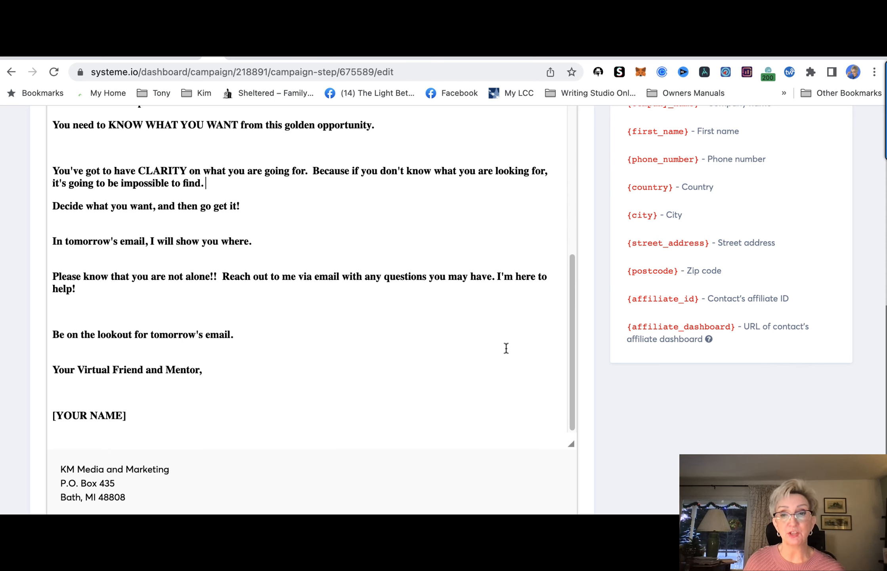
left_click_drag(569, 397, 595, 141)
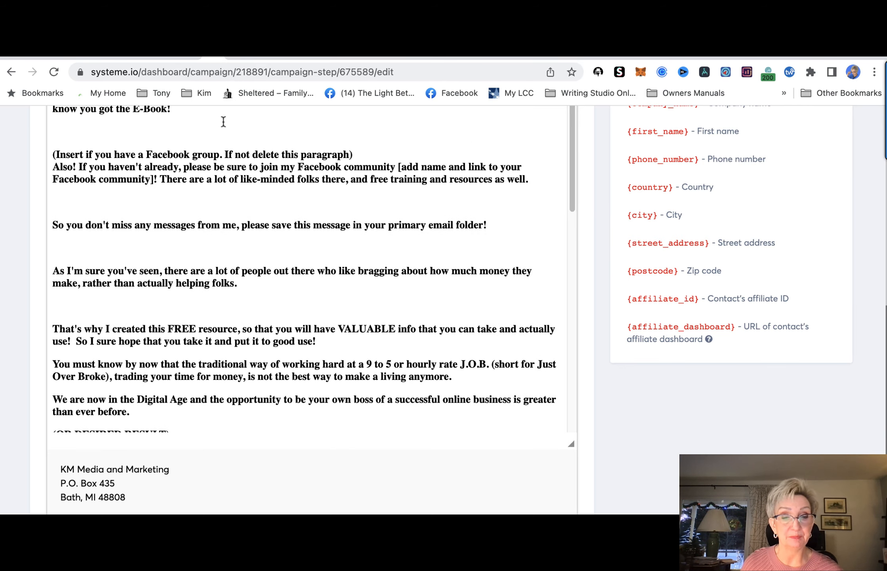
Save the "Here's your free e-book!" email in the campaign
scroll(480, 326, "up", 6)
scroll(480, 326, "up", 5)
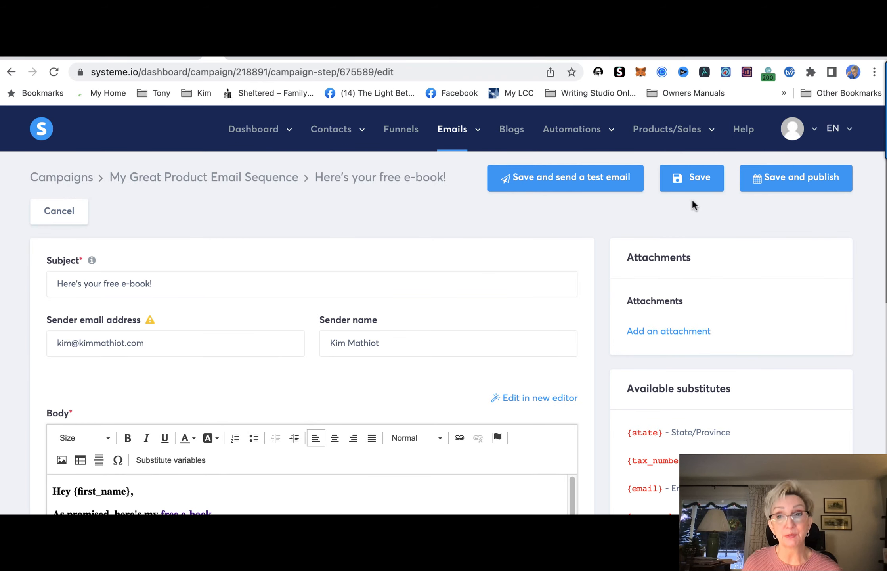
left_click(691, 188)
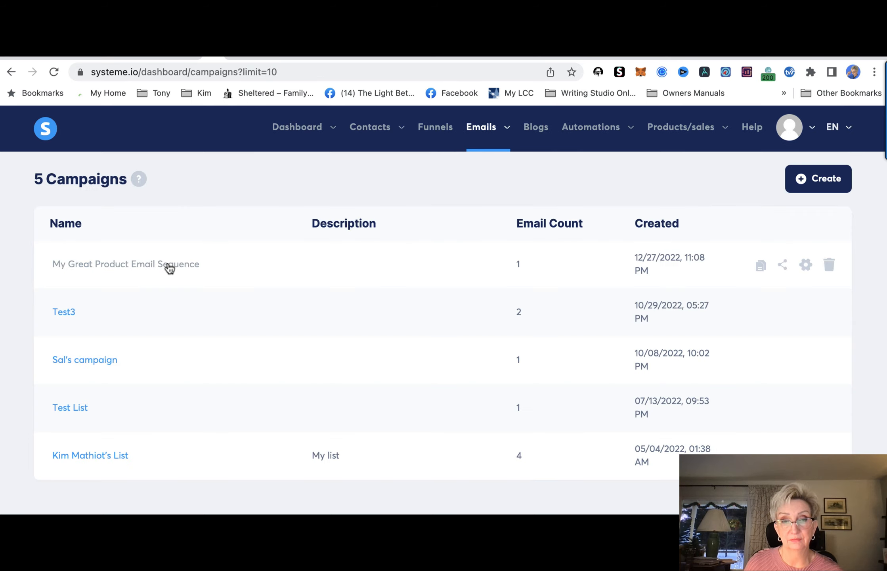
Open the MYOB Funnel and display the automation rules of its Opt-in Page
mouse_move(486, 131)
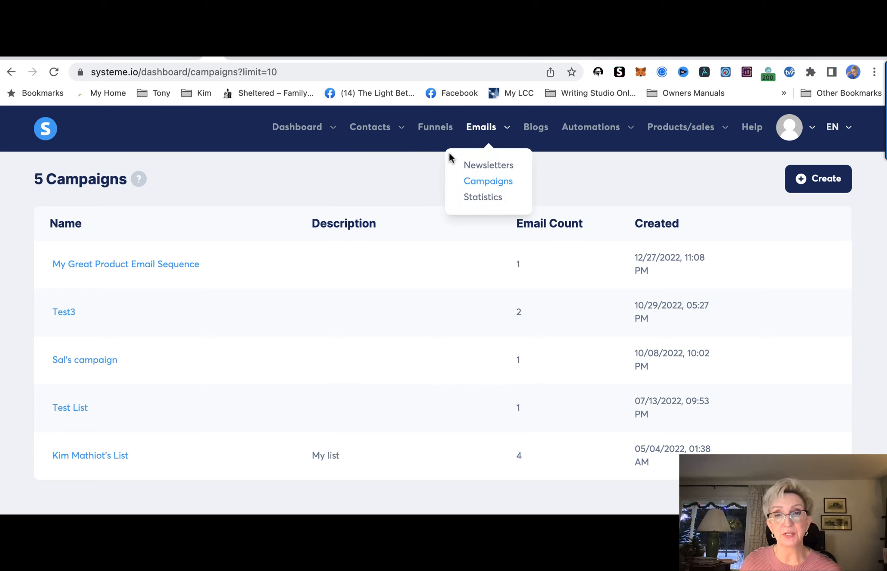
left_click(432, 133)
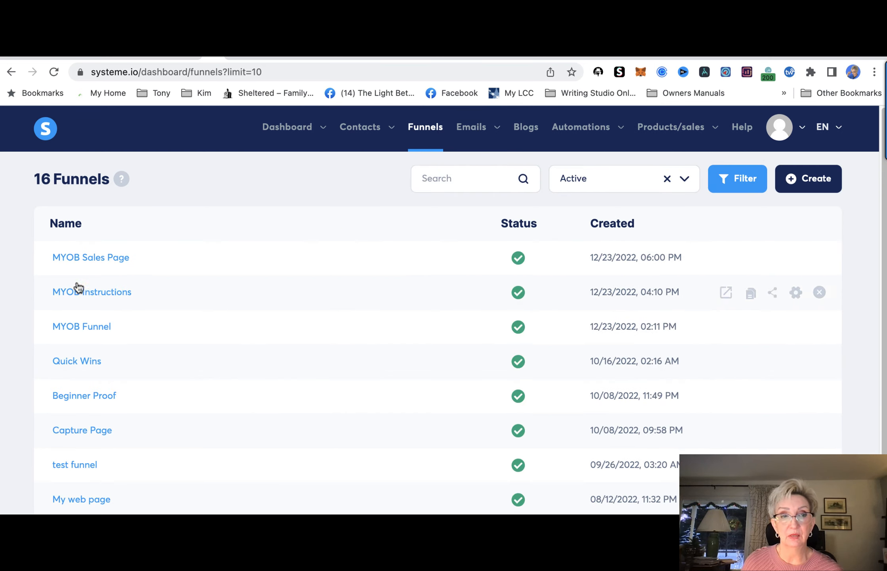
left_click(78, 327)
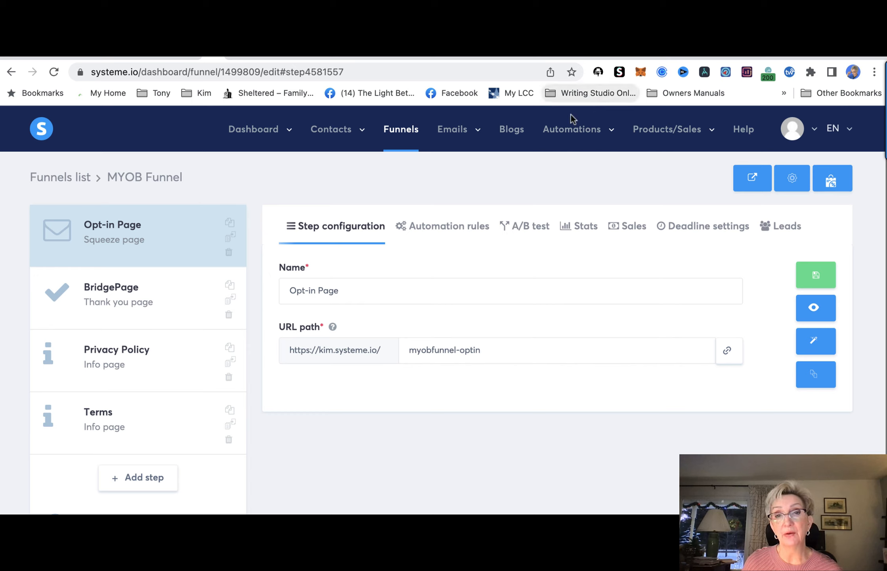
mouse_move(455, 132)
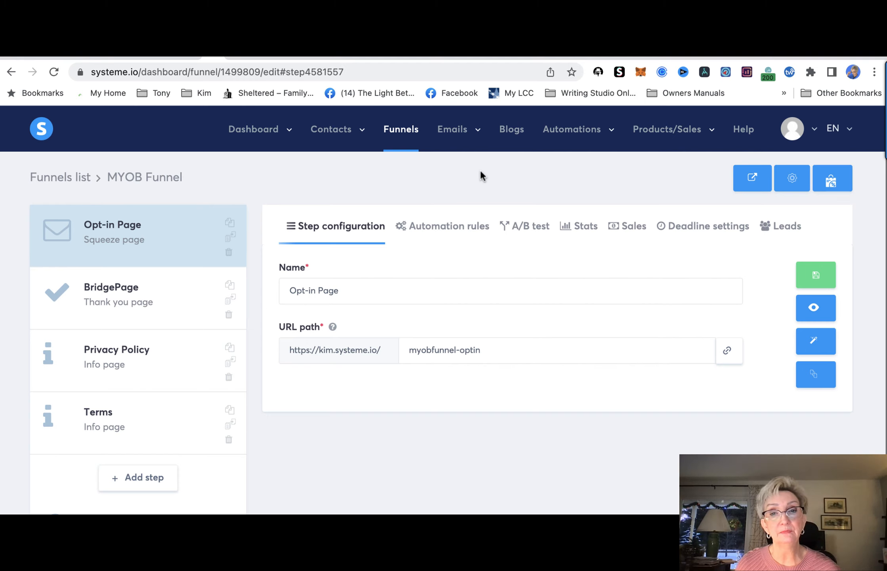
left_click(455, 230)
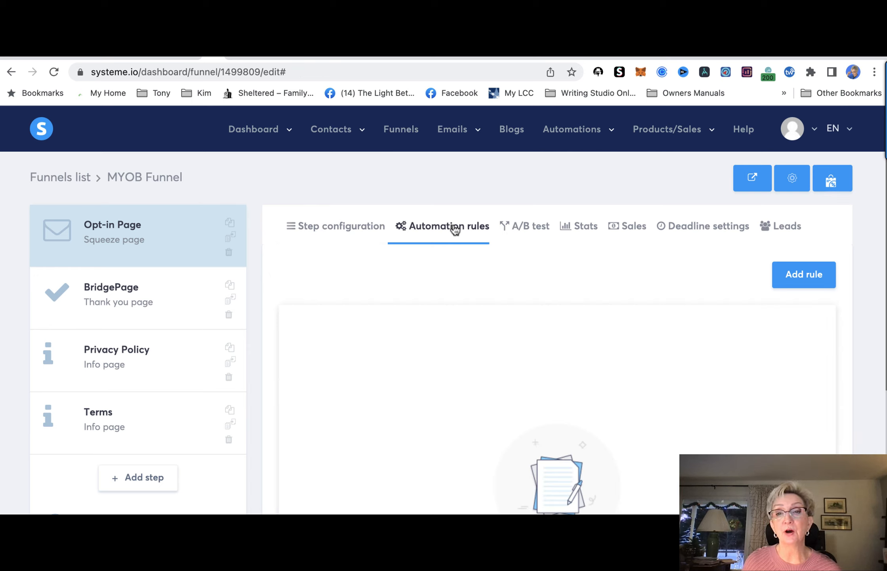
Add an automation rule to the Opt-in Page with the "Funnel step form subscribed" trigger
mouse_move(608, 132)
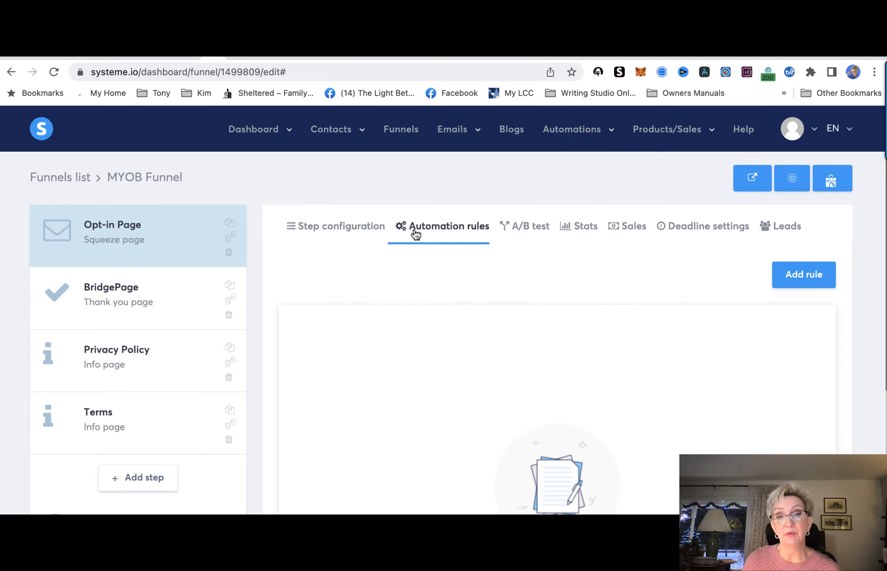
scroll(477, 253, "down", 3)
scroll(477, 254, "up", 3)
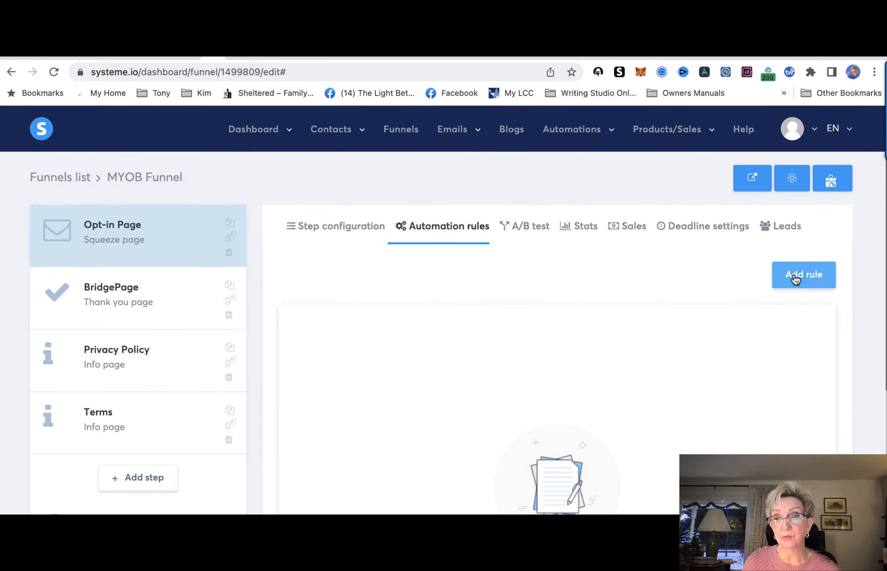
left_click(793, 276)
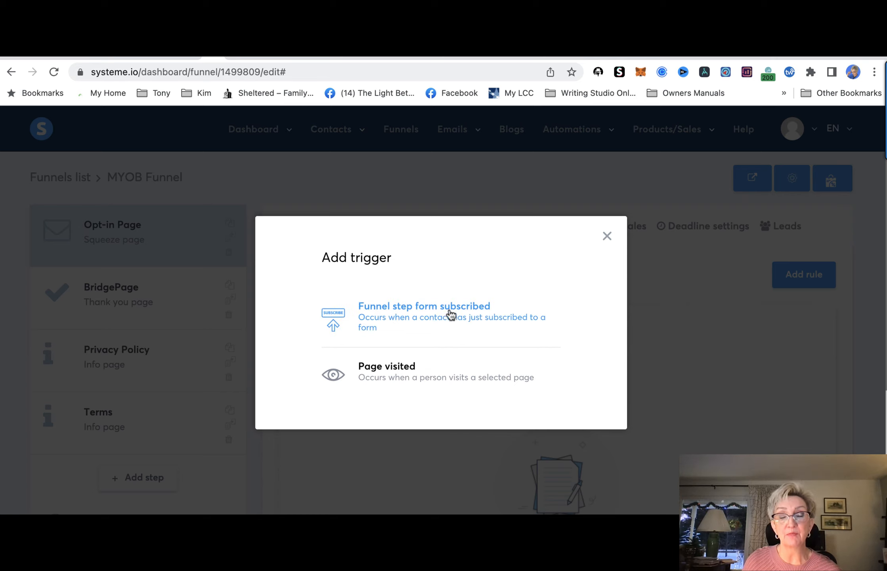
left_click(414, 318)
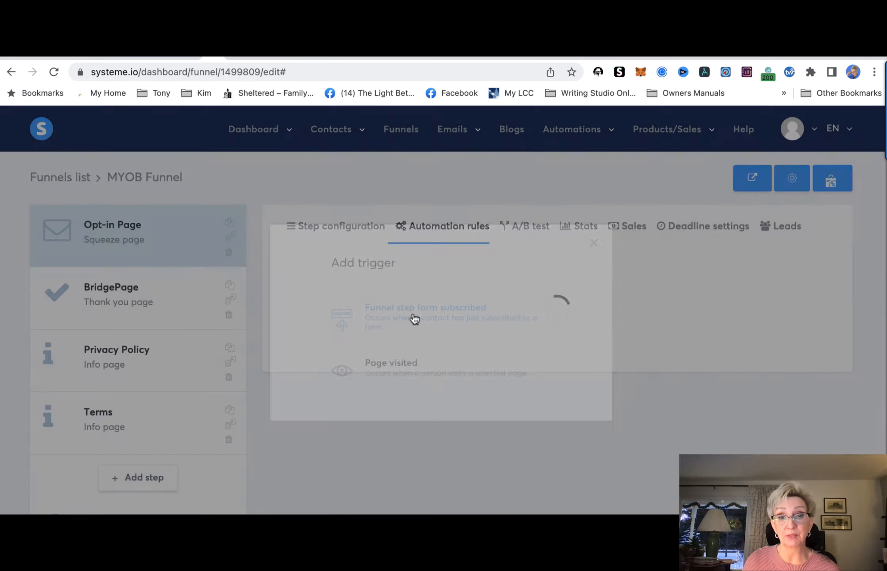
Give the rule a "Subscribe to campaign" action using "My Great Product Email Sequence" and save the rule
scroll(609, 372, "down", 2)
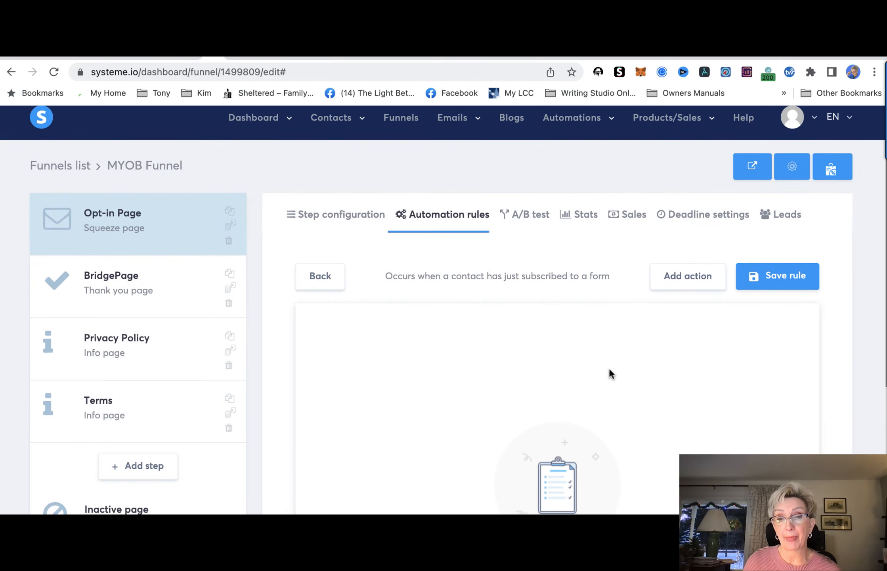
scroll(609, 374, "down", 3)
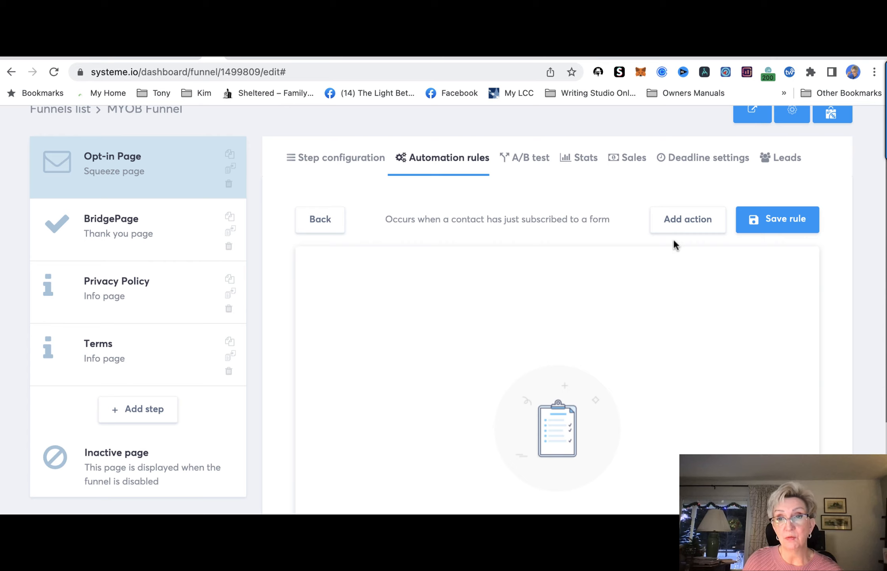
left_click(690, 221)
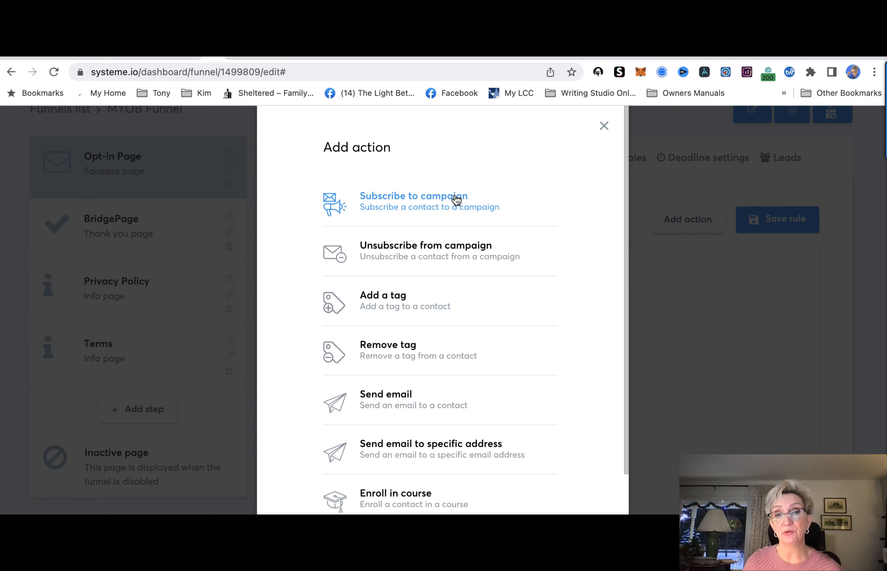
left_click(456, 200)
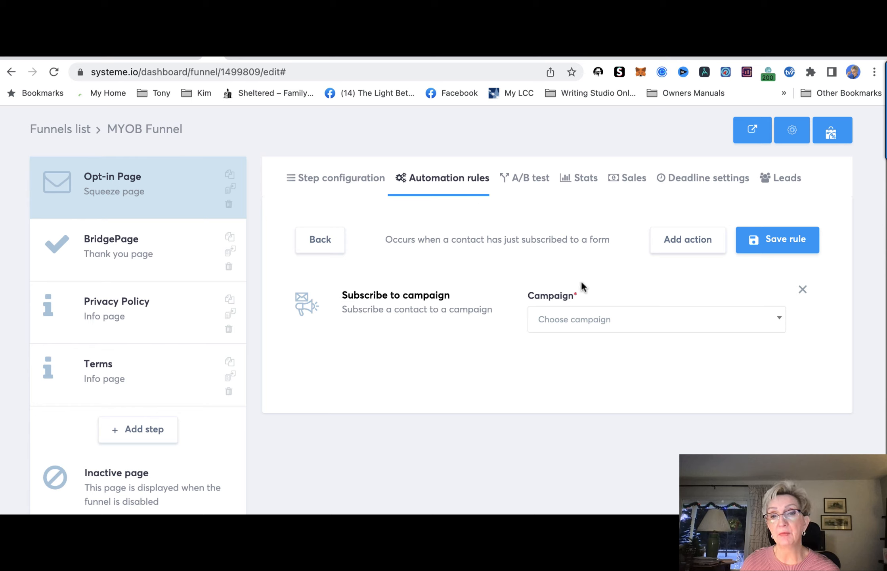
left_click(630, 326)
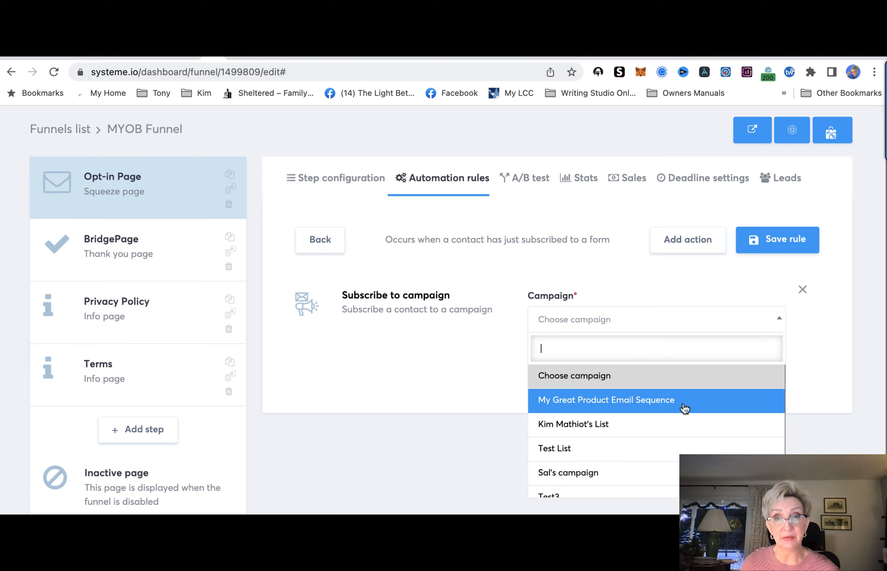
left_click(685, 406)
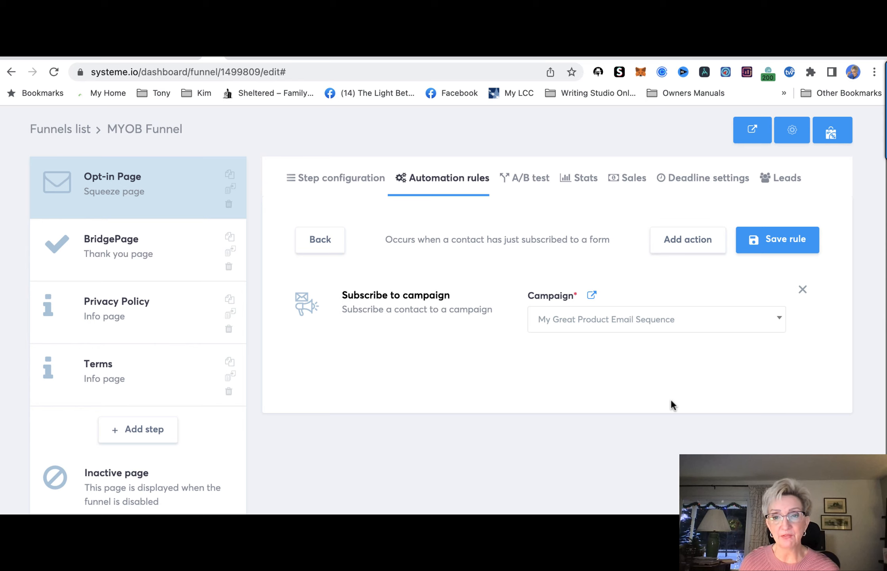
left_click(769, 242)
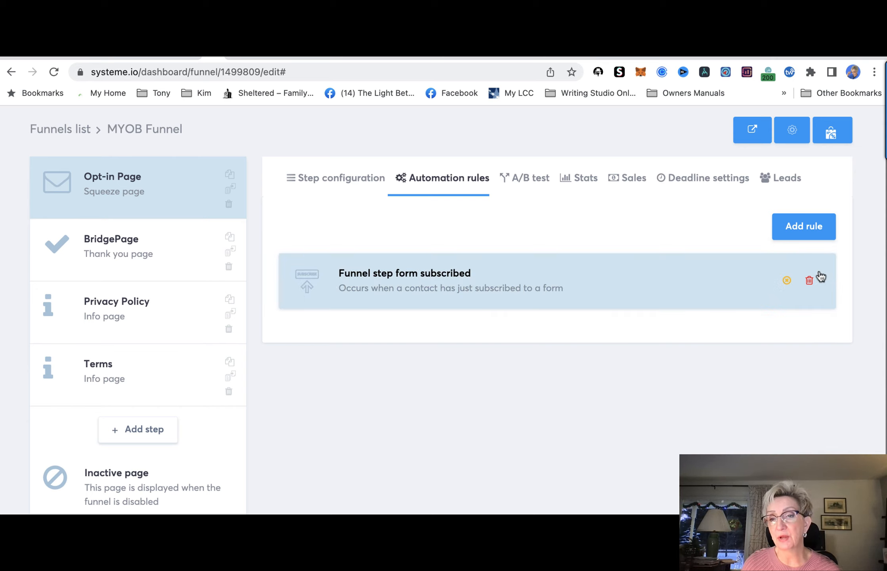
Delete the "Funnel step form subscribed" rule from the Opt-in Page
left_click(809, 280)
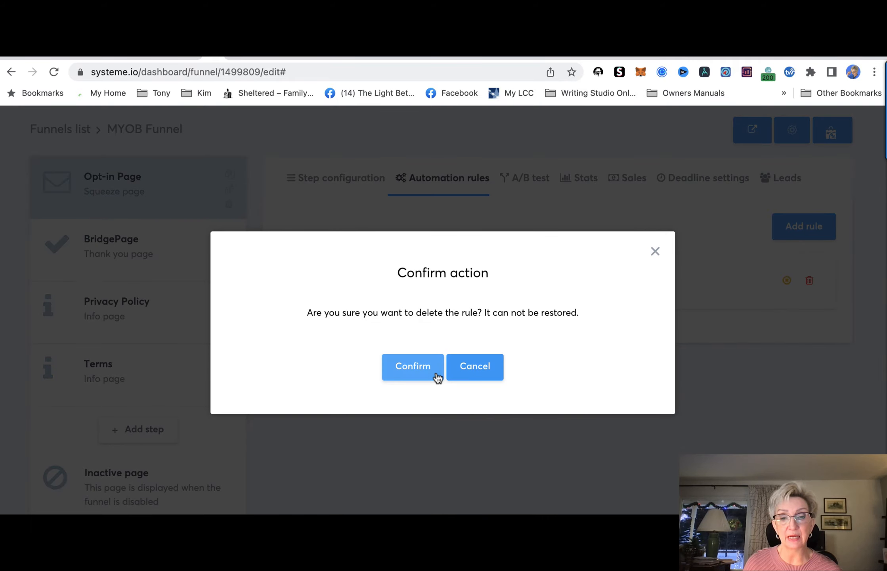
left_click(435, 373)
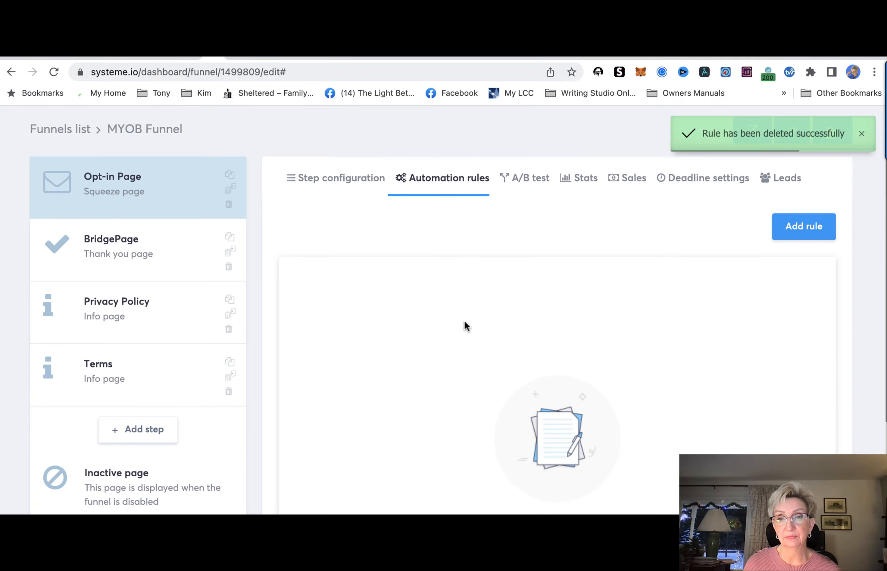
scroll(488, 295, "up", 2)
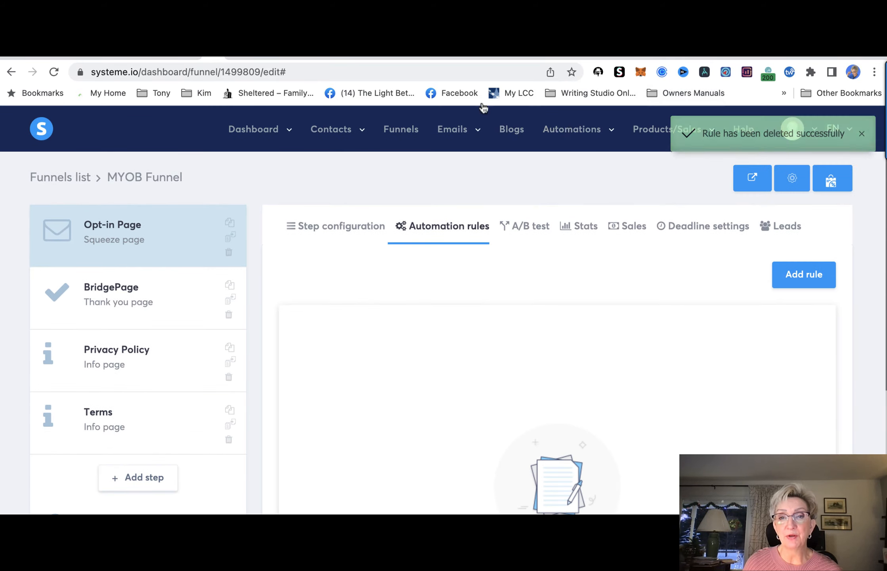
Start a new automation workflow and name it "My Great Funnel Campaign"
mouse_move(576, 142)
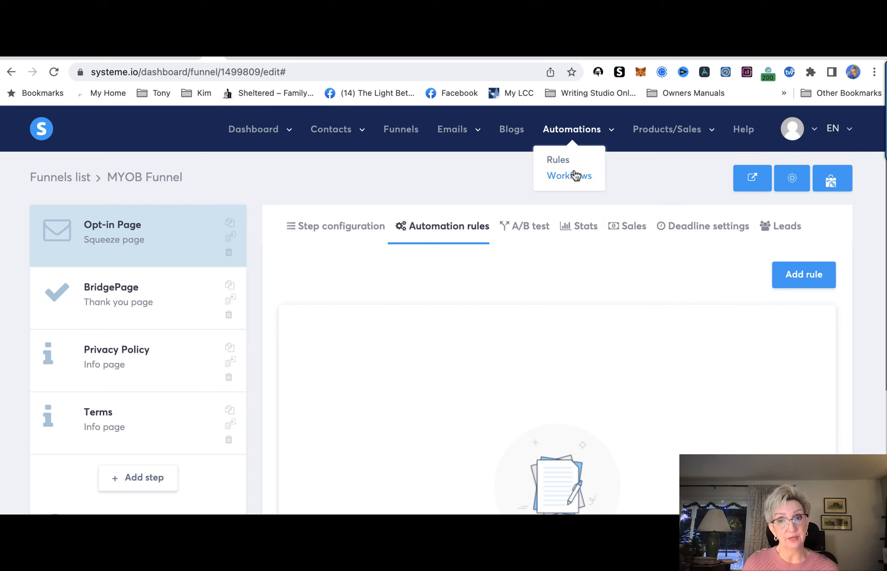
left_click(573, 178)
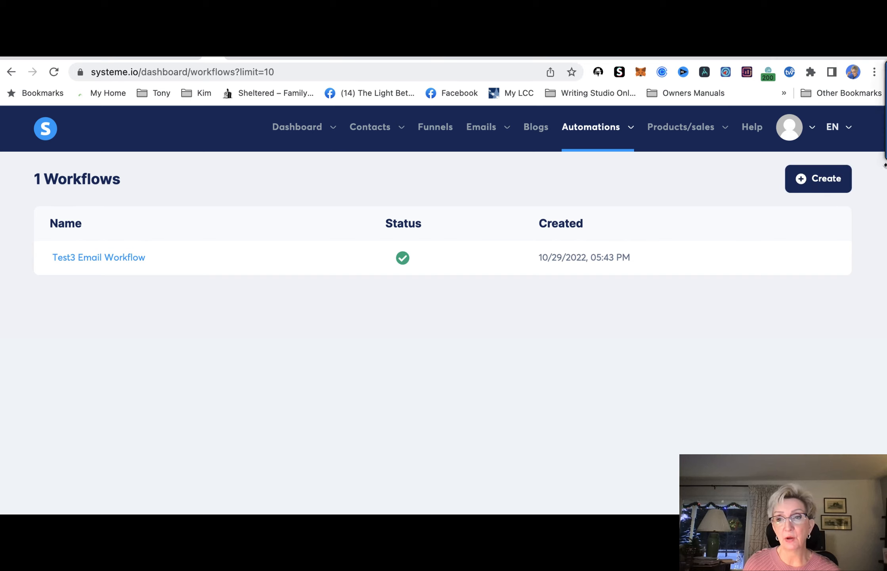
left_click(823, 178)
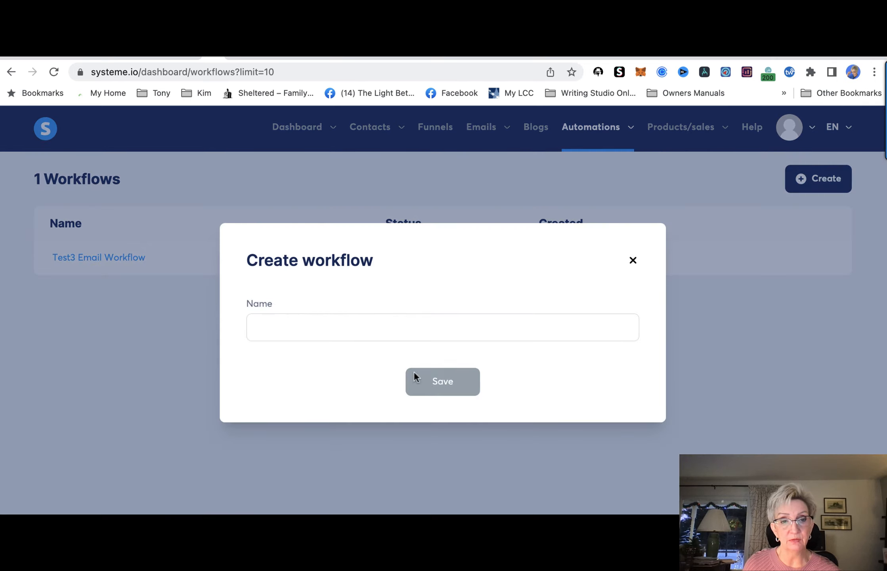
left_click(432, 322)
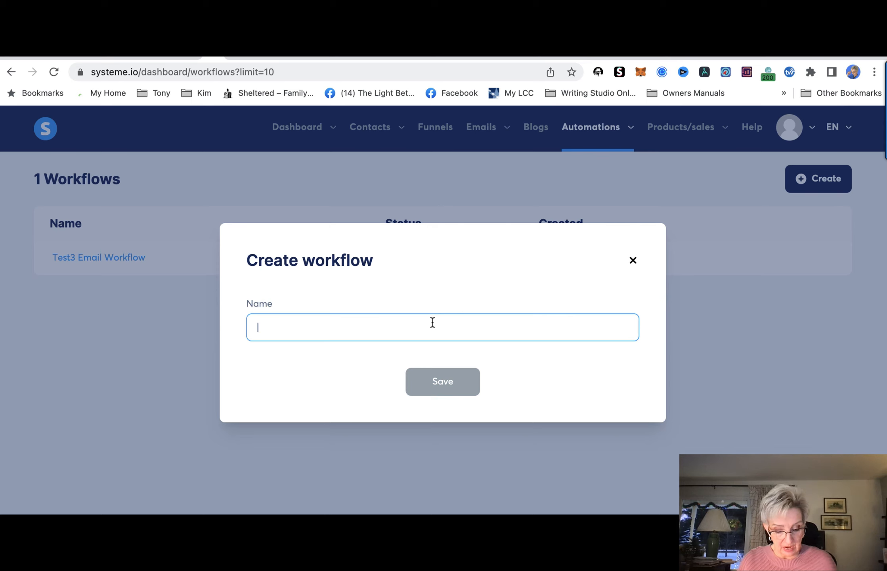
type("My GRe")
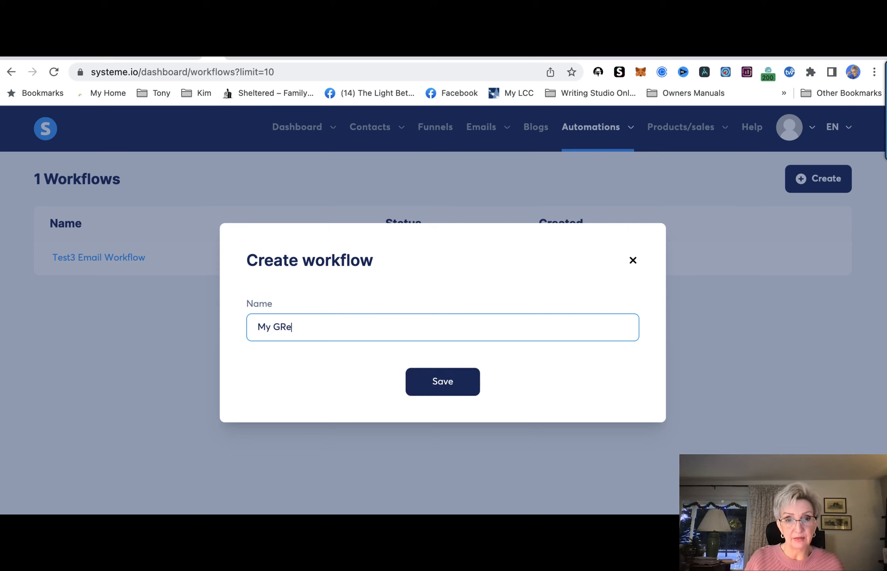
key("BackSpace")
key("BackSpace")
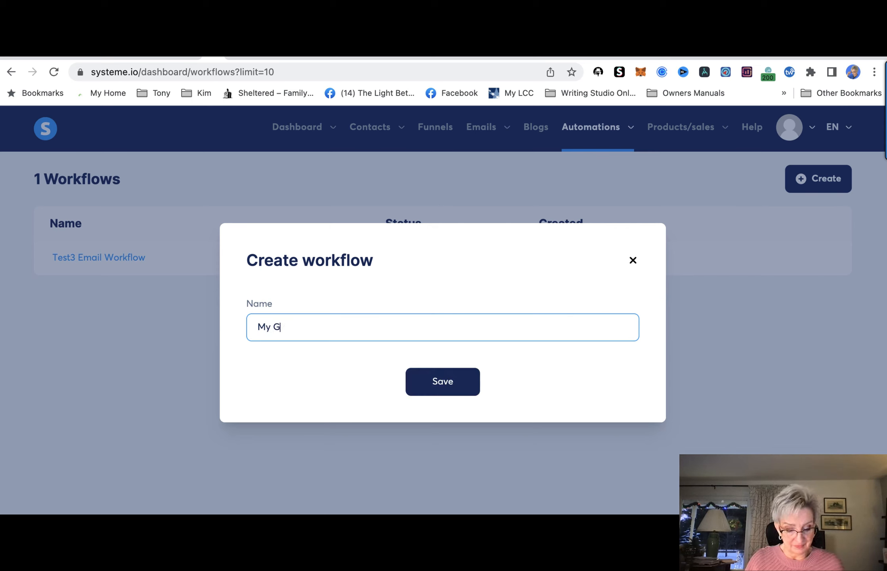
type("reat Funnel ")
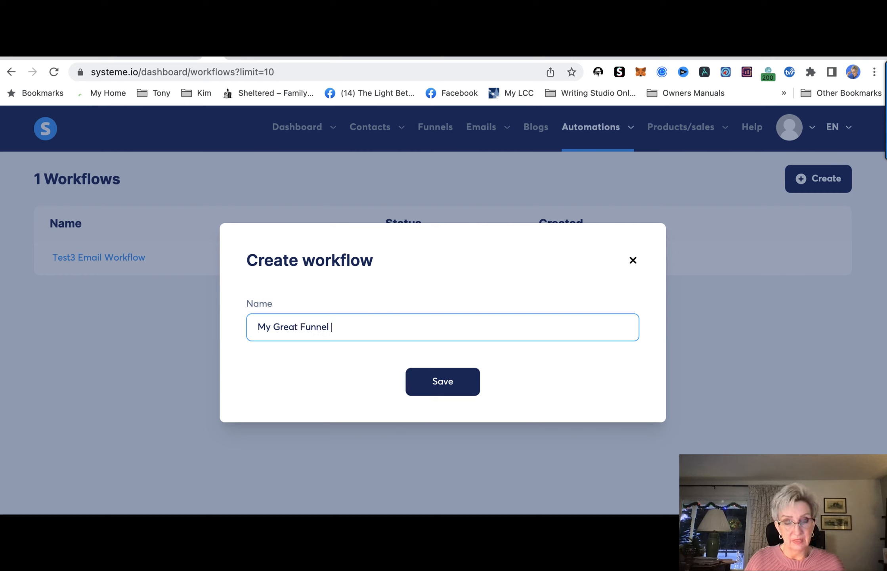
type("Ca")
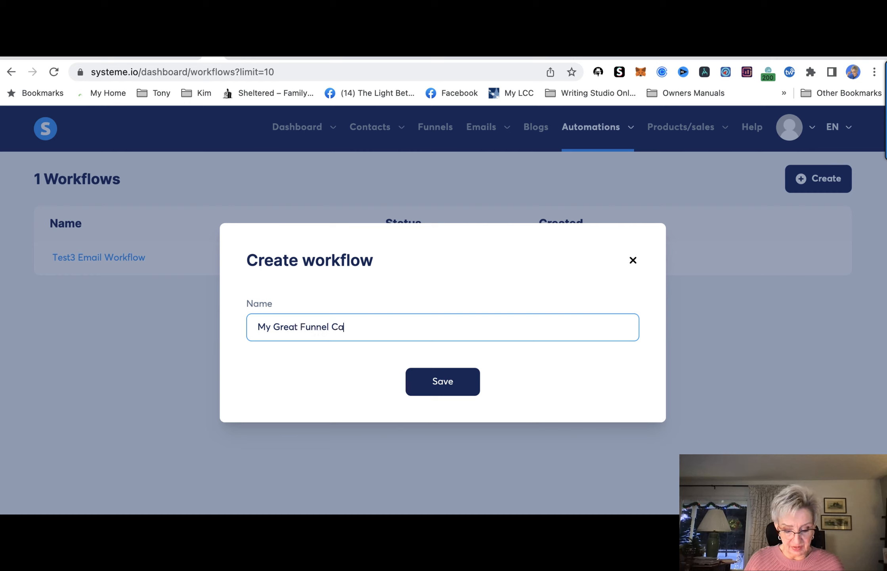
type("mpaign")
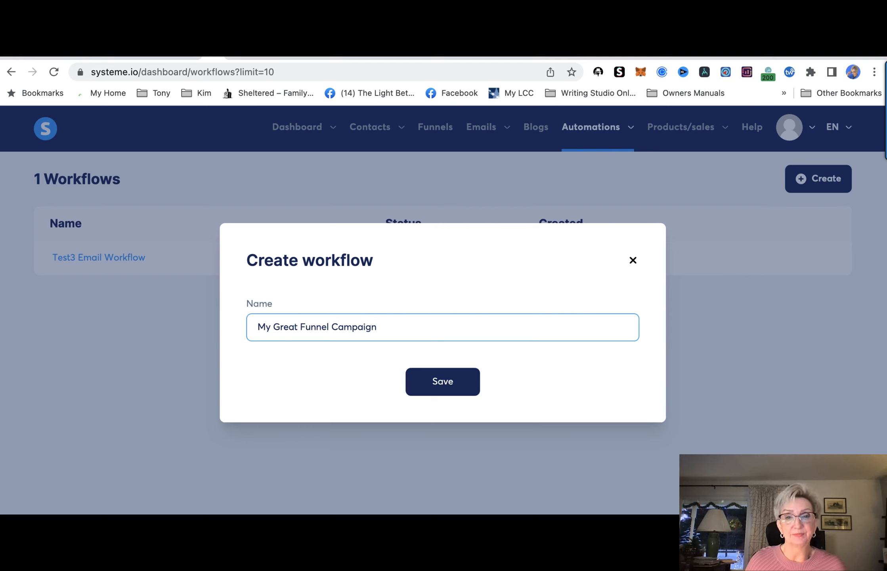
Replace "Funnel" with "Product" in the new workflow's name and save the workflow
double_click(313, 327)
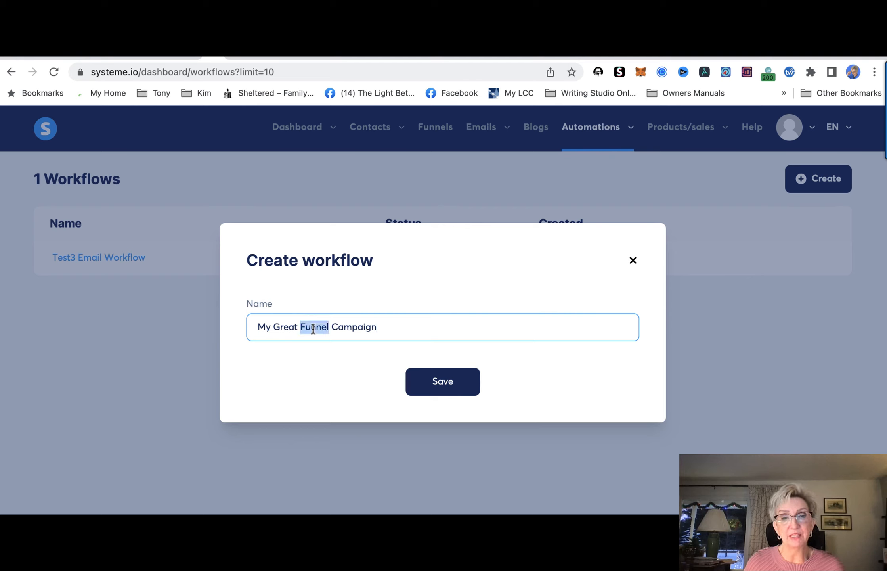
type("Product")
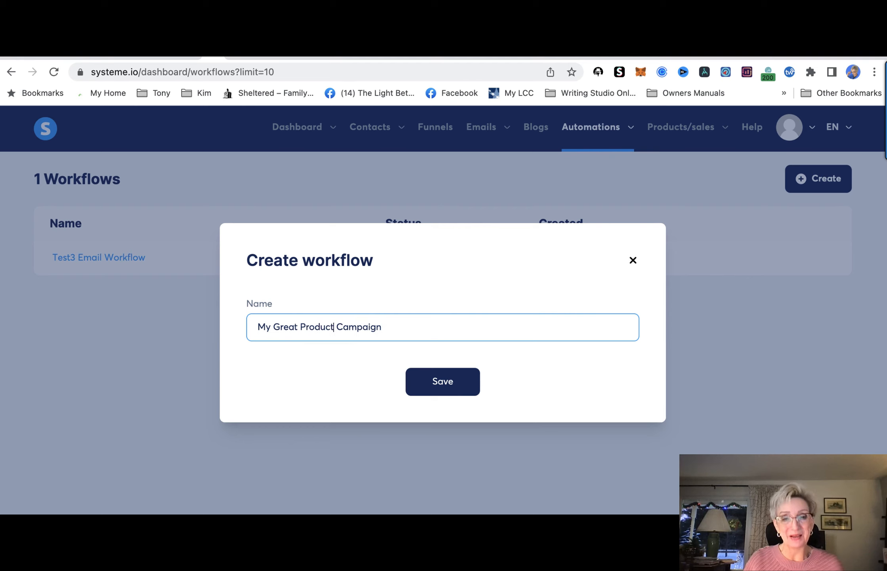
left_click(430, 386)
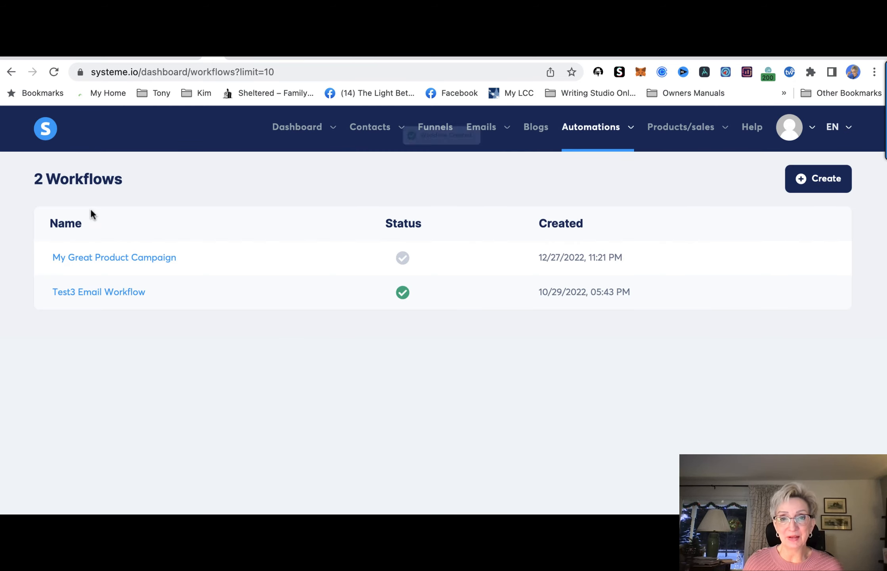
Open the "My Great Product Campaign" workflow and add a "Subscribe to campaign" action using "My Great Product Email Sequence"
left_click(135, 258)
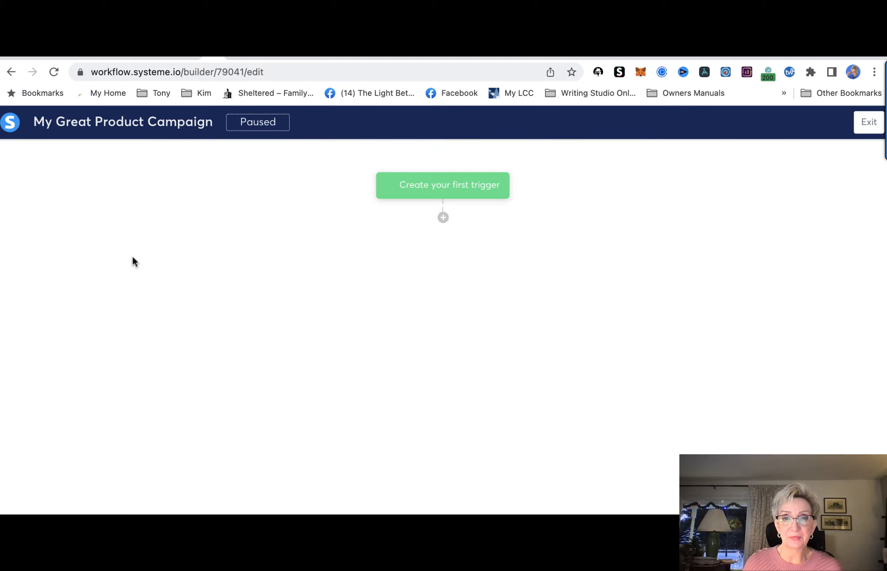
left_click(442, 217)
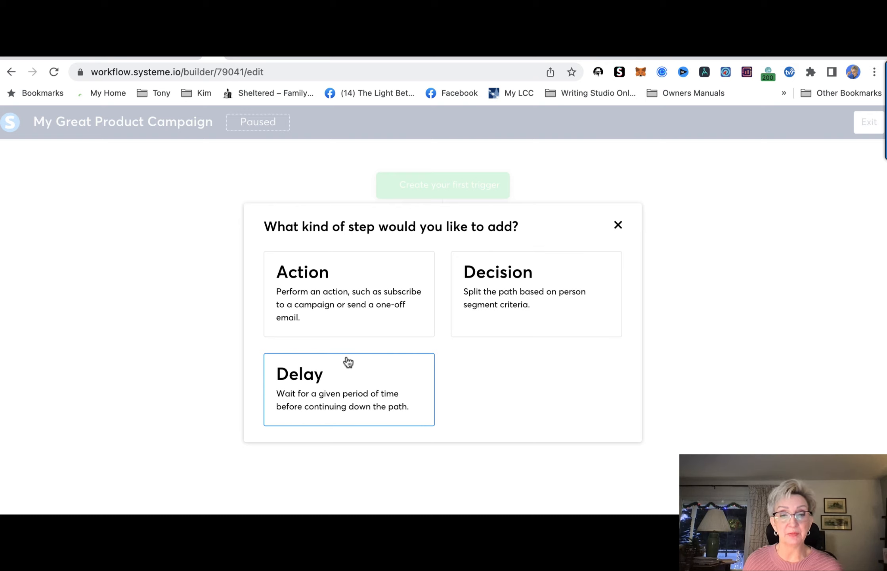
left_click(317, 298)
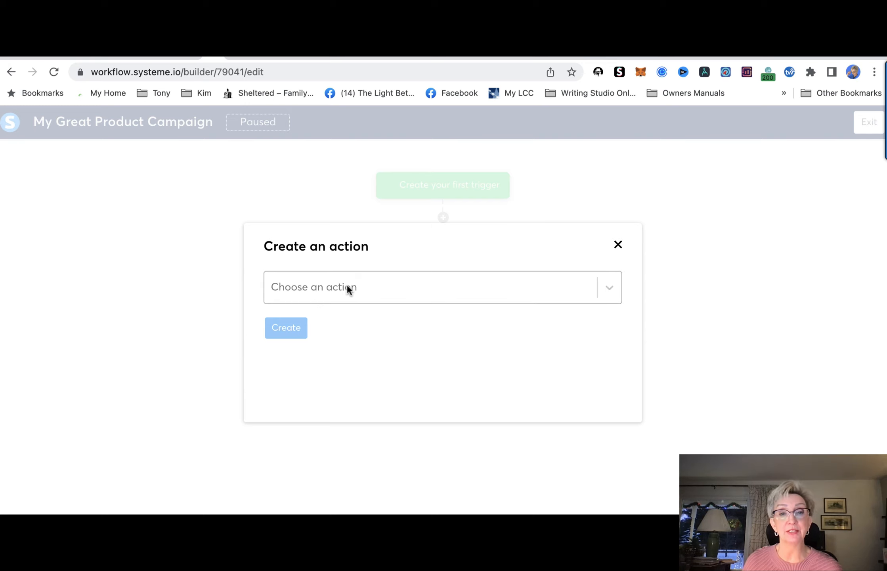
left_click(608, 289)
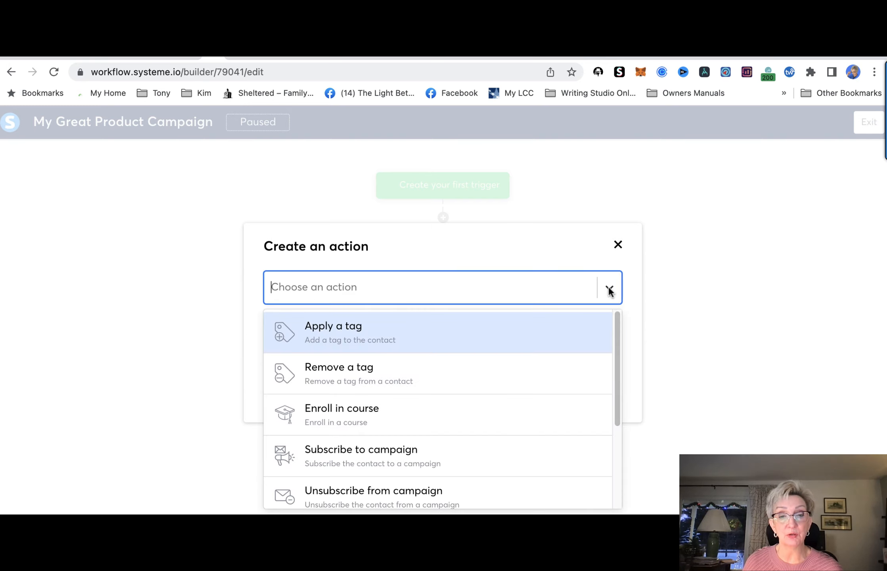
left_click(360, 450)
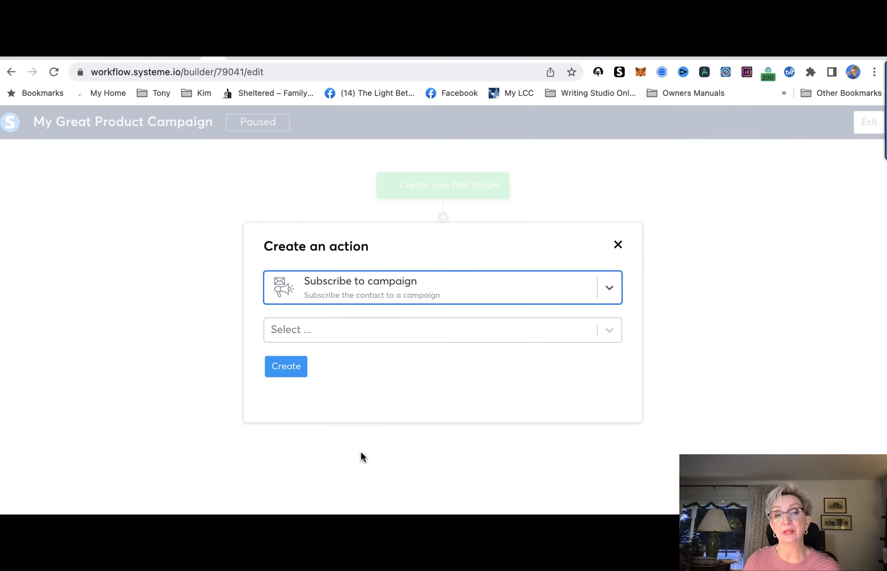
left_click(306, 332)
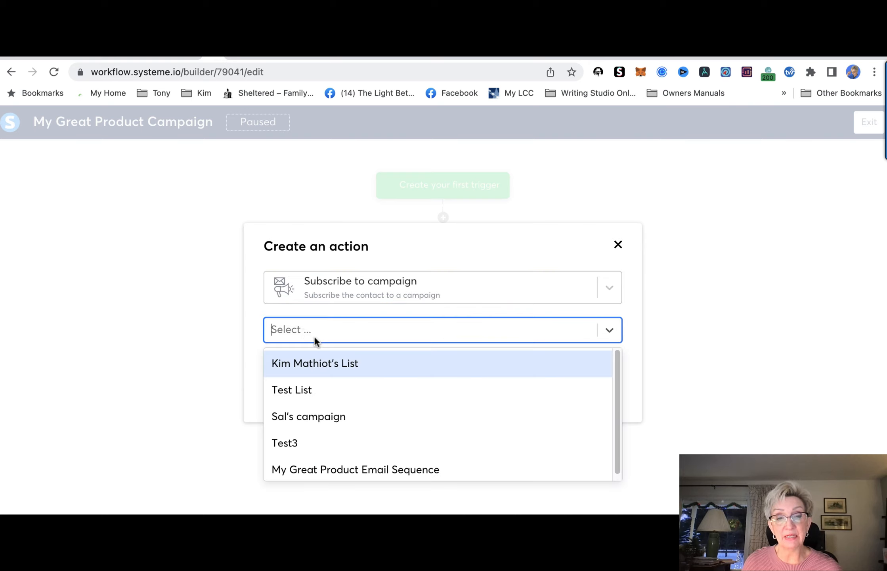
left_click(336, 468)
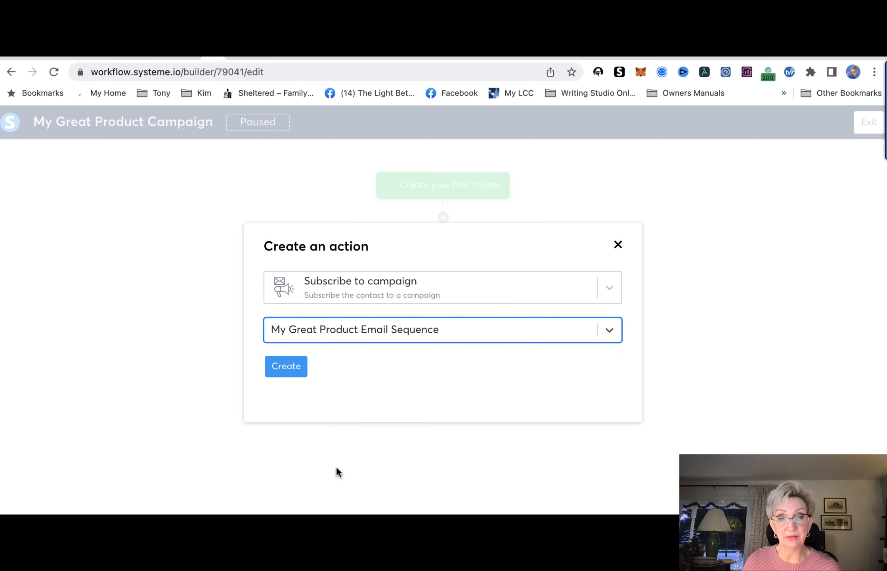
left_click(277, 366)
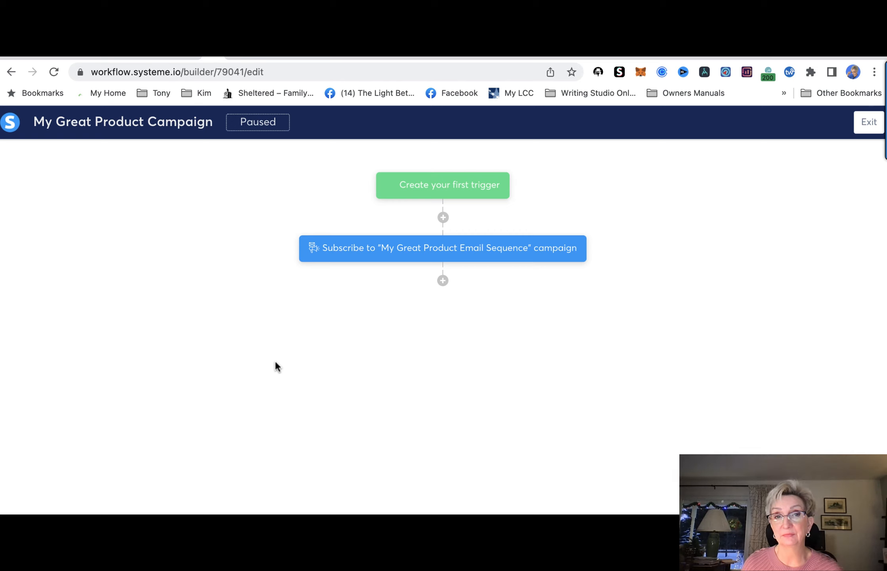
mouse_move(414, 250)
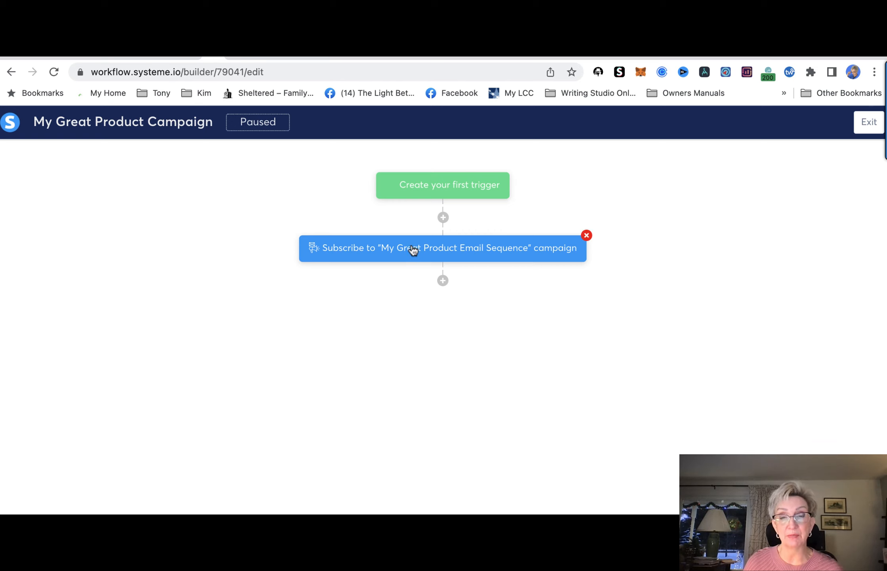
left_click(443, 280)
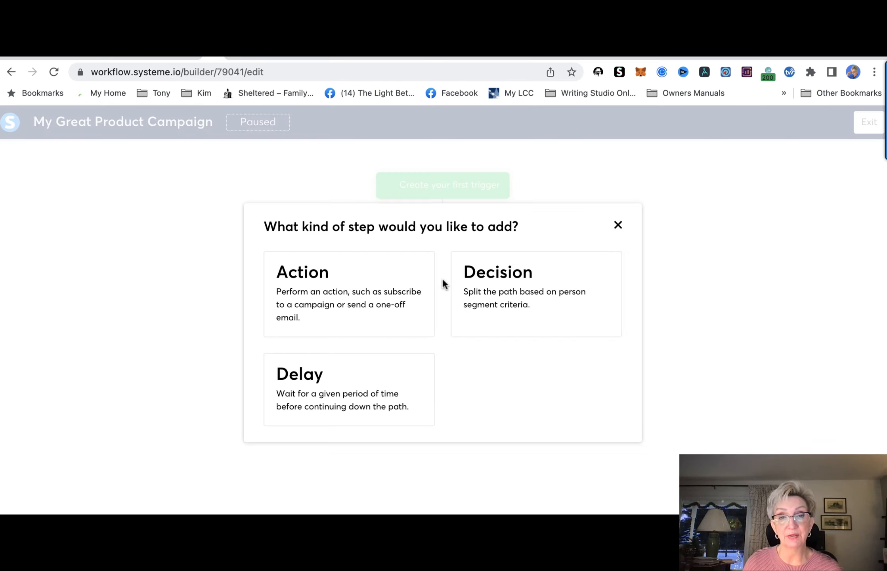
left_click(617, 225)
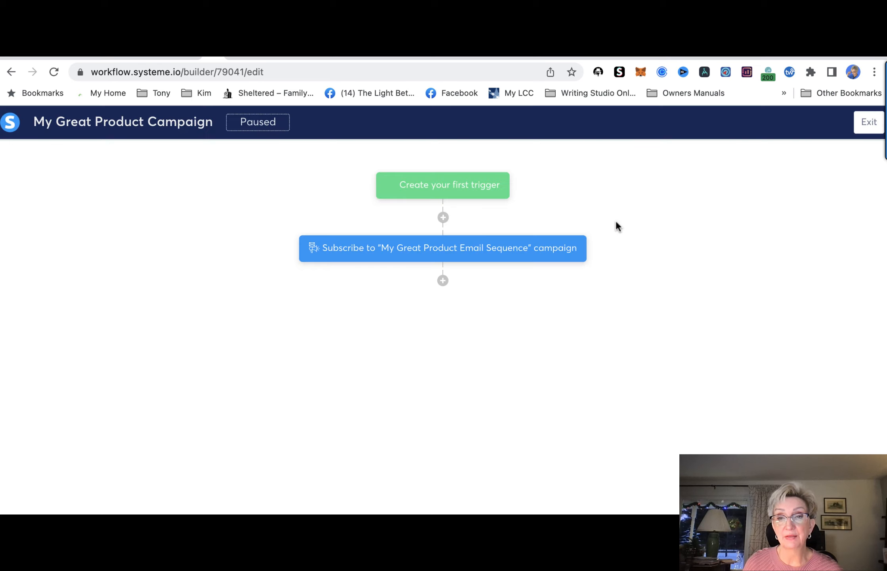
Exit the workflow builder and activate the "My Great Product Campaign" workflow
left_click(866, 121)
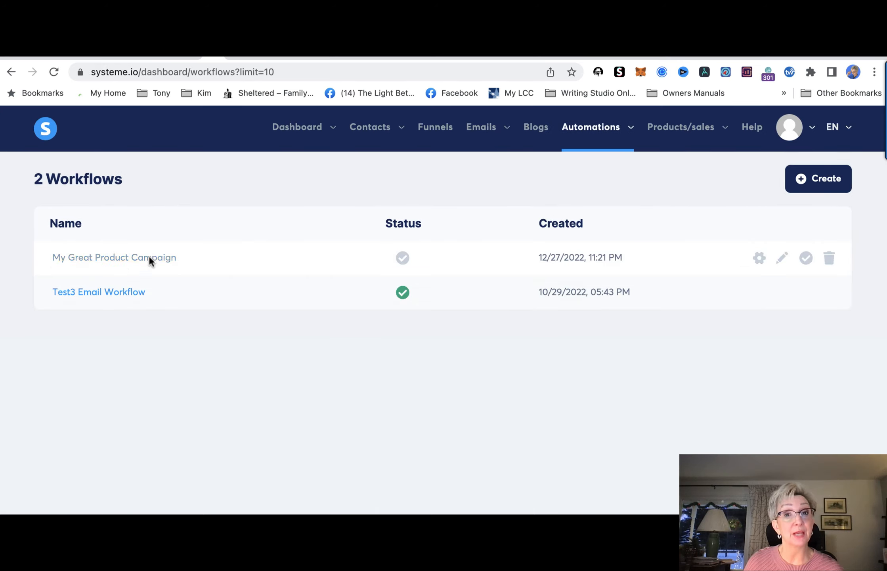
left_click(807, 259)
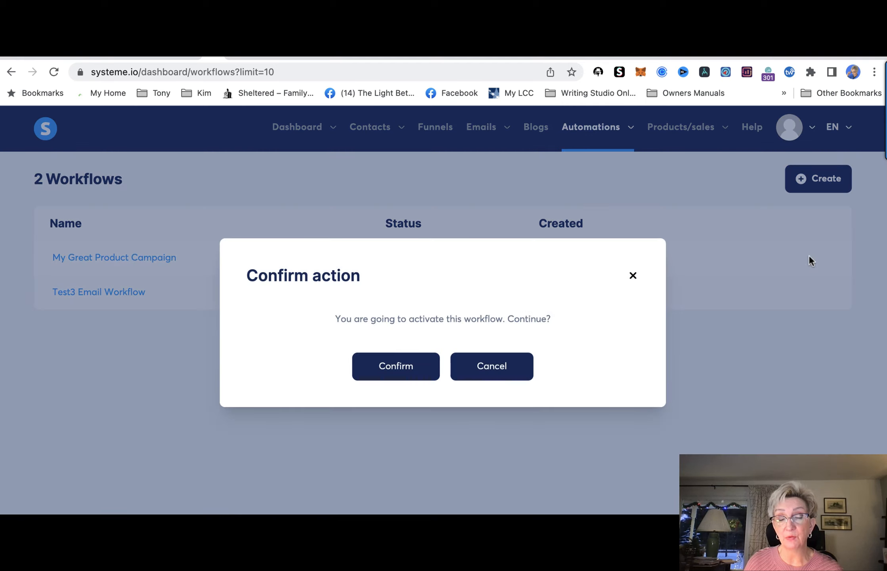
left_click(401, 367)
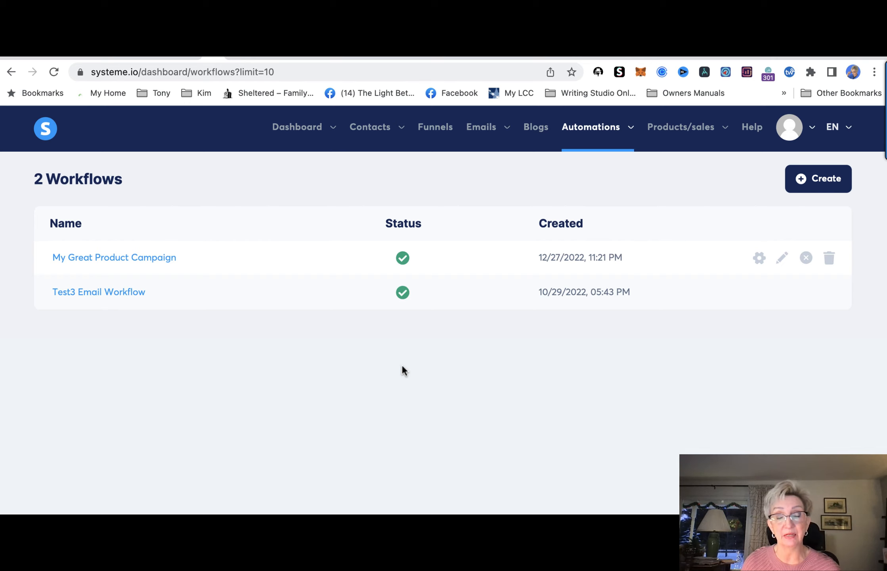
Open the "My Great Product Email Sequence" campaign and start a new email using the Classic editor
mouse_move(500, 133)
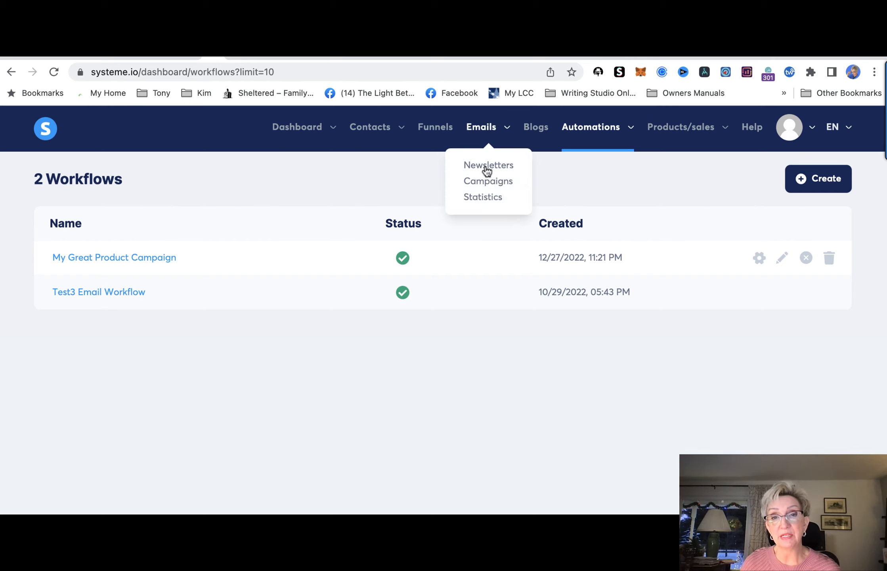
left_click(483, 185)
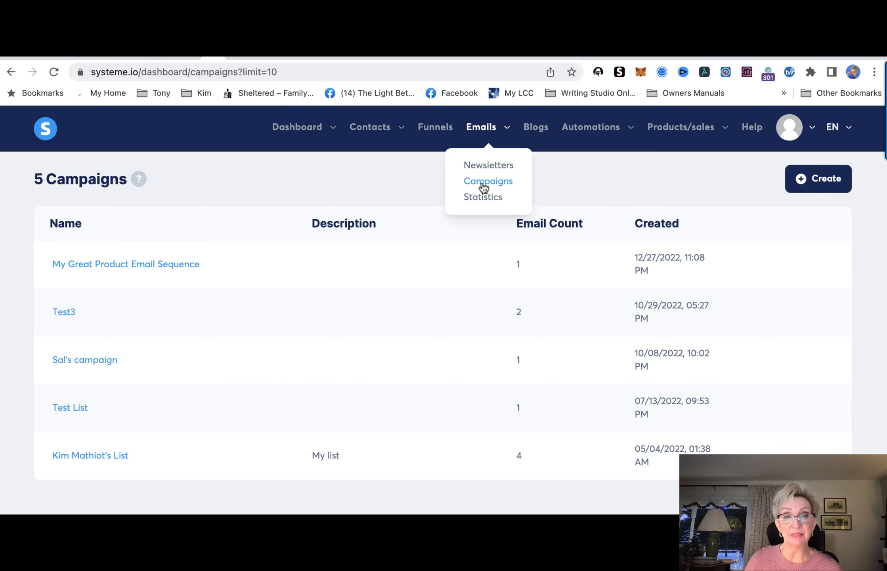
left_click(165, 269)
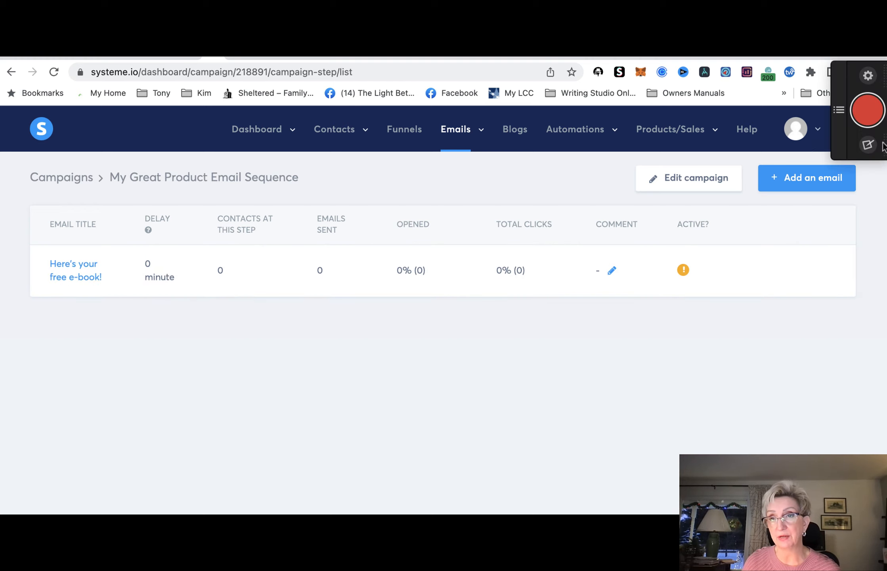
left_click(789, 180)
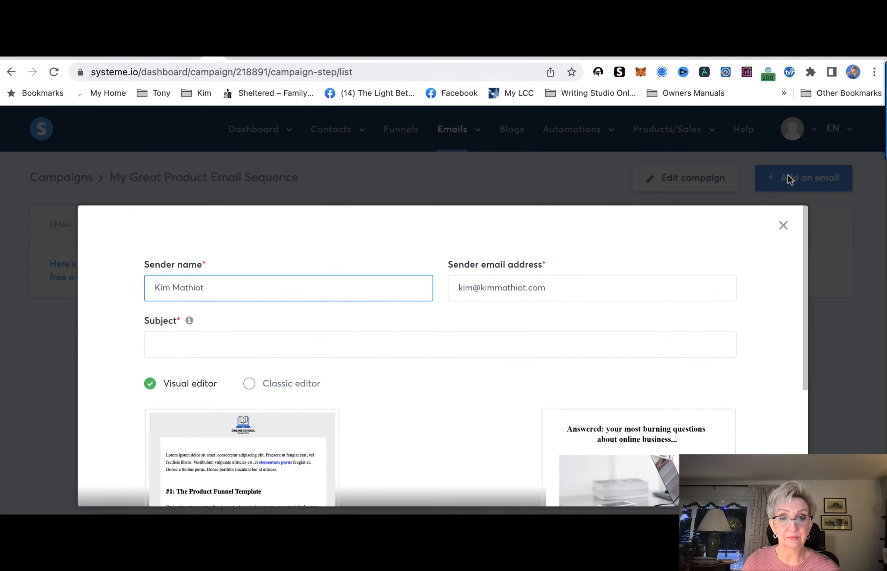
left_click(249, 383)
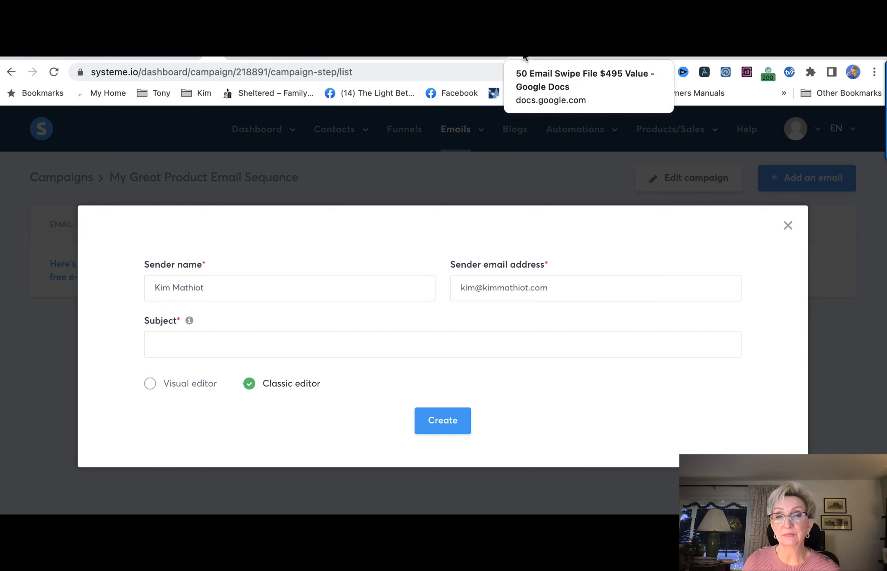
Switch to the email swipe file in Google Docs and copy the Email 2 body, from the greeting to the name placeholder
left_click(544, 58)
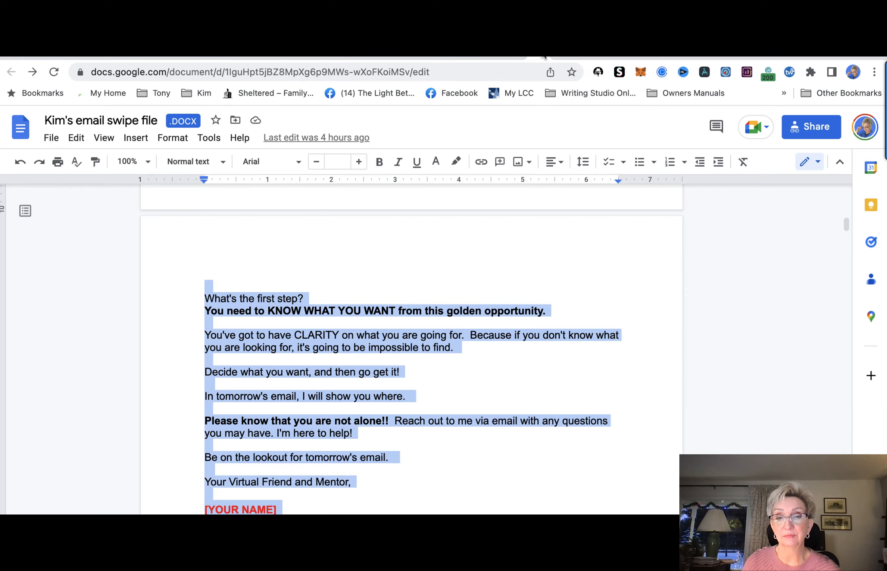
scroll(400, 464, "down", 7)
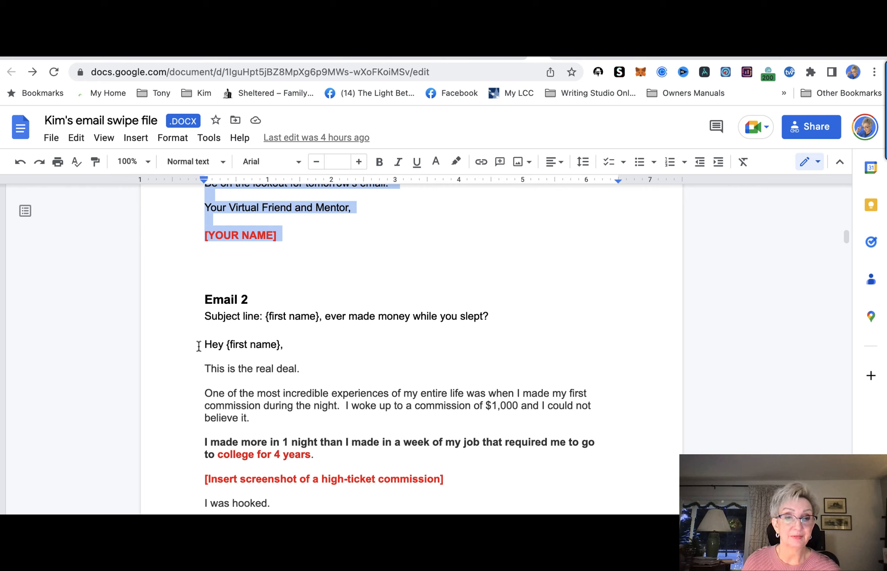
left_click_drag(203, 344, 285, 510)
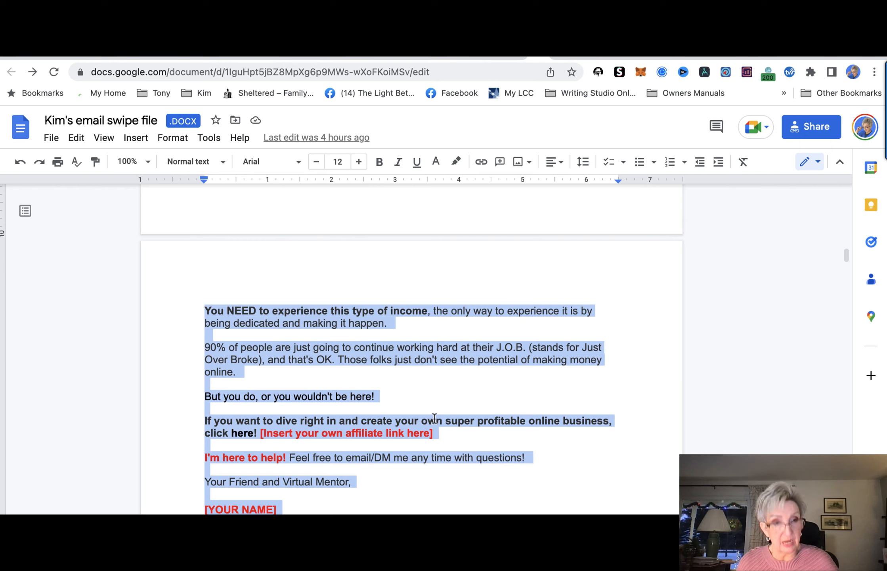
Return to systeme.io, set the new email's subject to "Ever made money while you slept?" and create the email
left_click(212, 58)
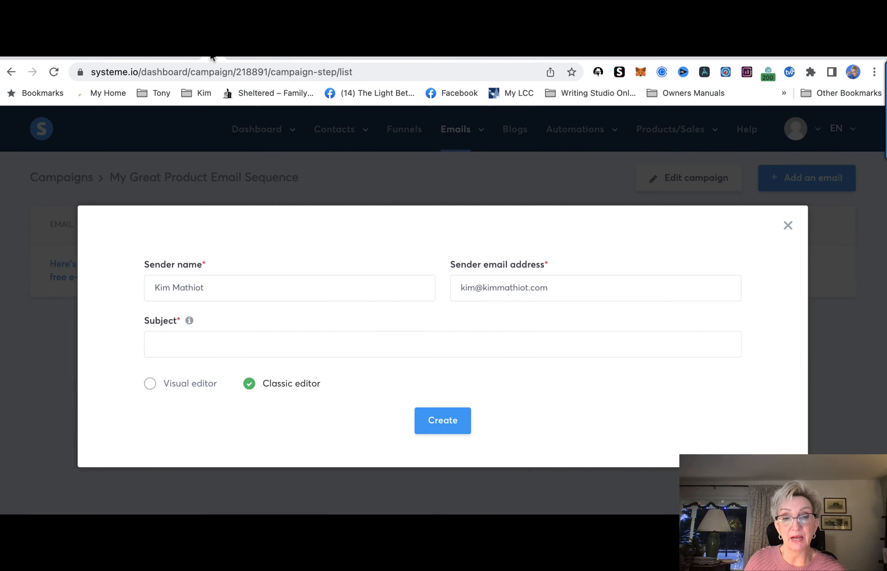
left_click(375, 348)
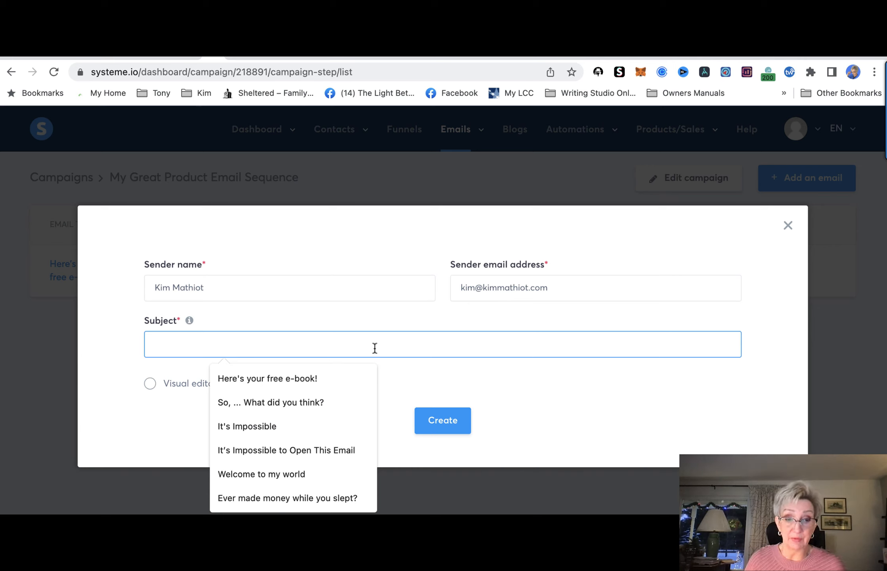
left_click(321, 498)
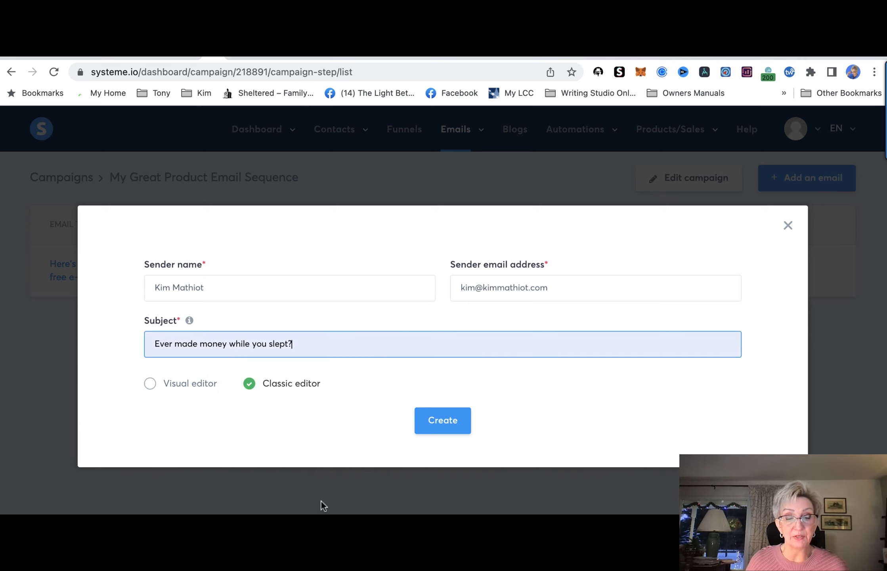
left_click(447, 418)
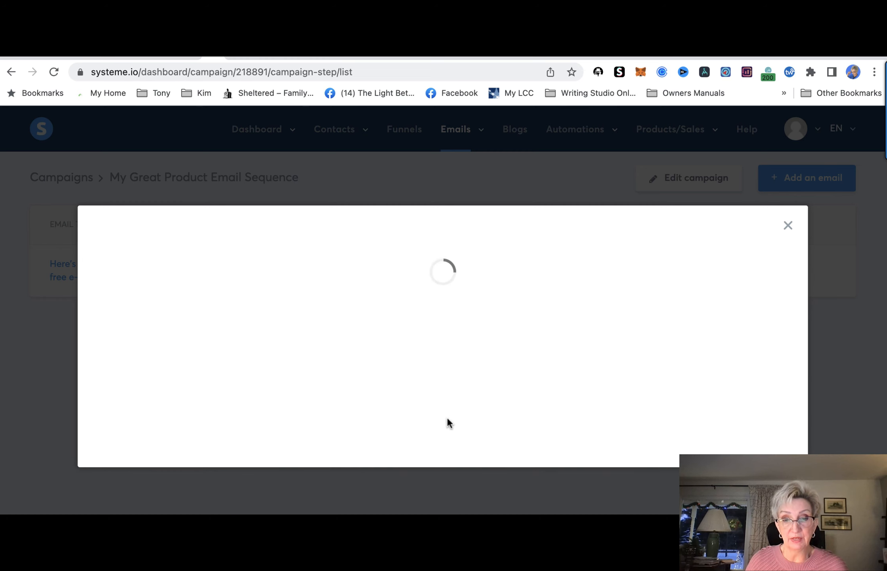
Paste the copied Email 2 text into the body of the new email
scroll(396, 397, "down", 5)
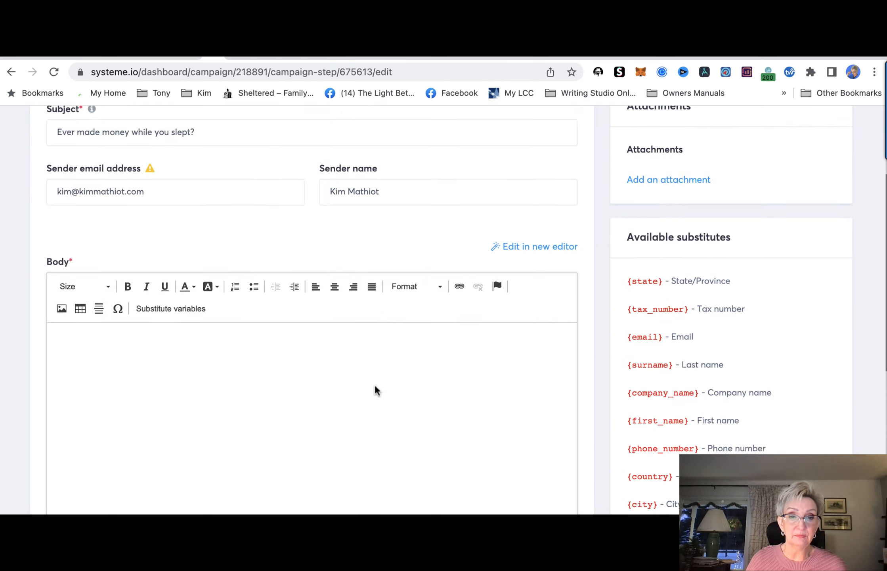
left_click(183, 280)
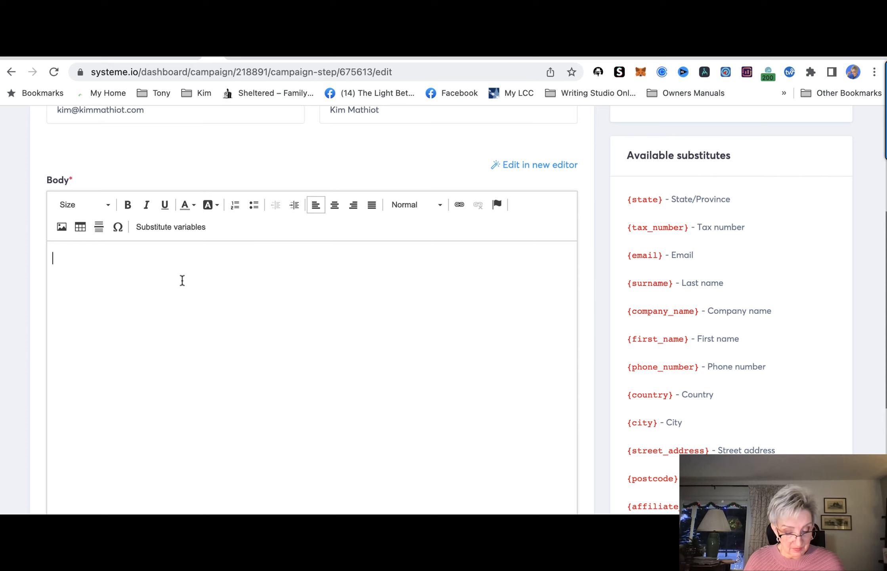
key("ctrl+v")
scroll(244, 267, "down", 4)
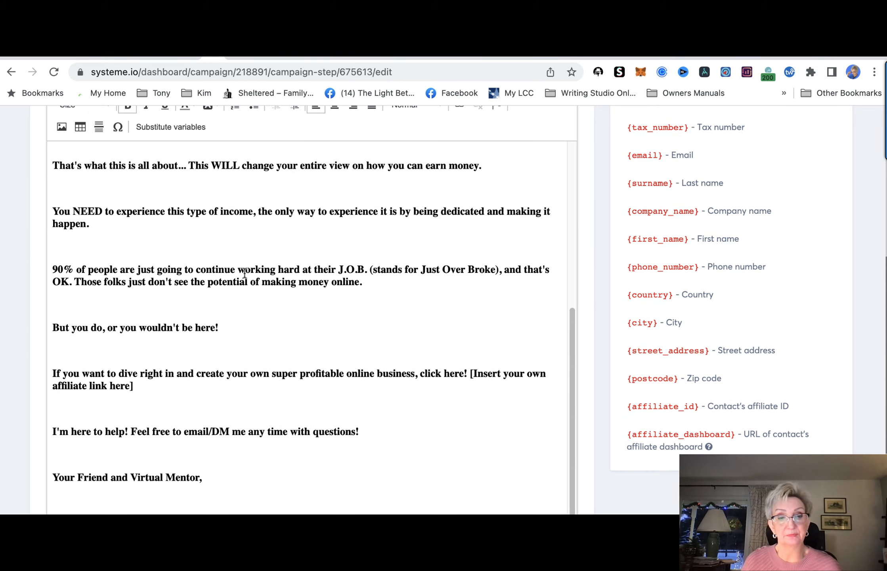
Upload the commission screenshot and insert it beneath the "[Insert screenshot of a high-ticket commission]" line in the email body
scroll(244, 273, "up", 4)
scroll(244, 272, "up", 5)
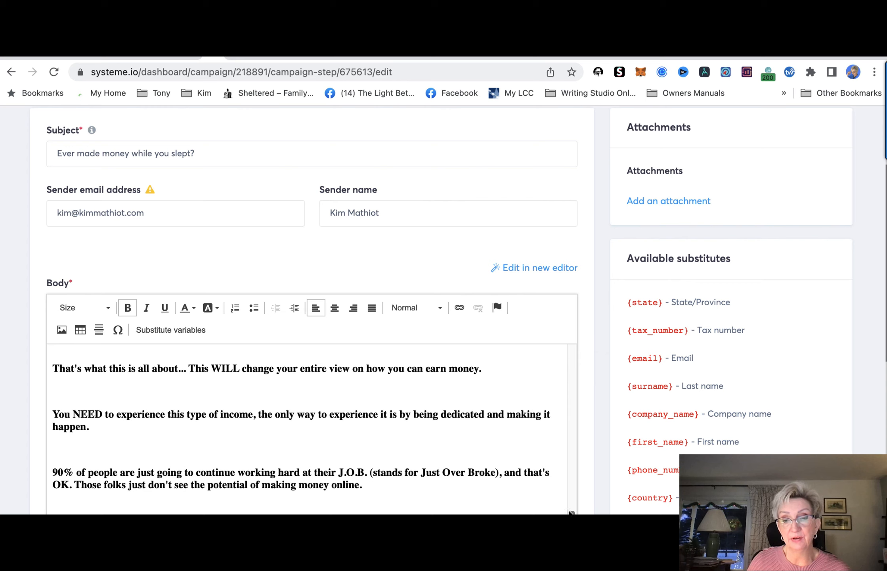
left_click_drag(571, 513, 584, 329)
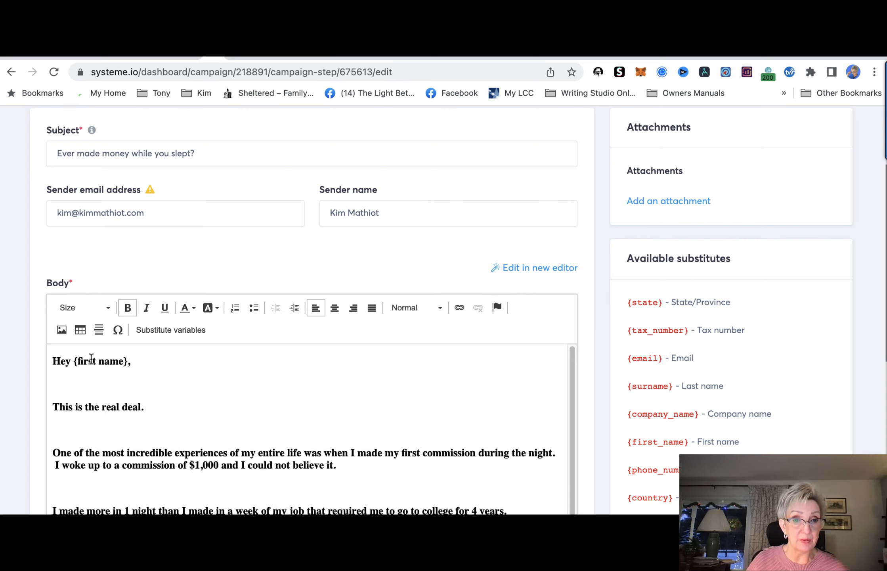
scroll(226, 436, "down", 3)
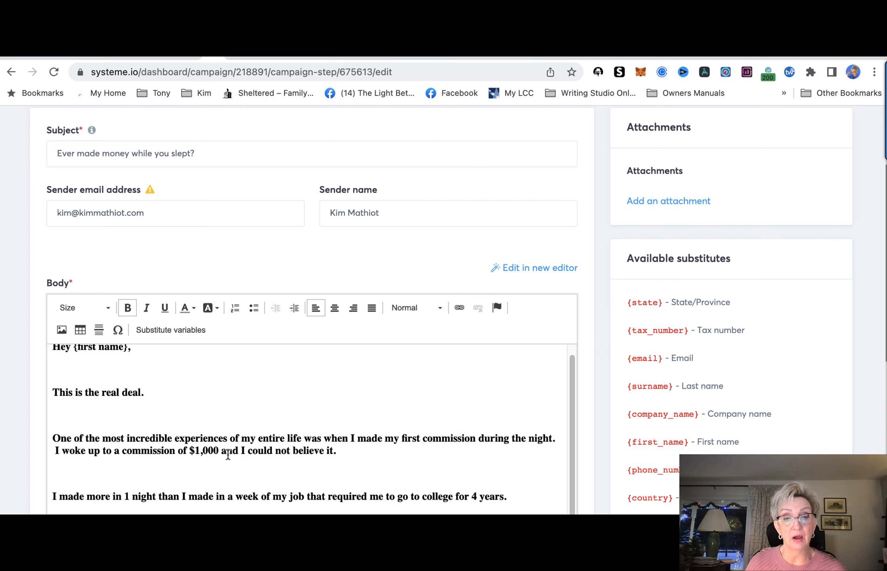
scroll(231, 440, "down", 3)
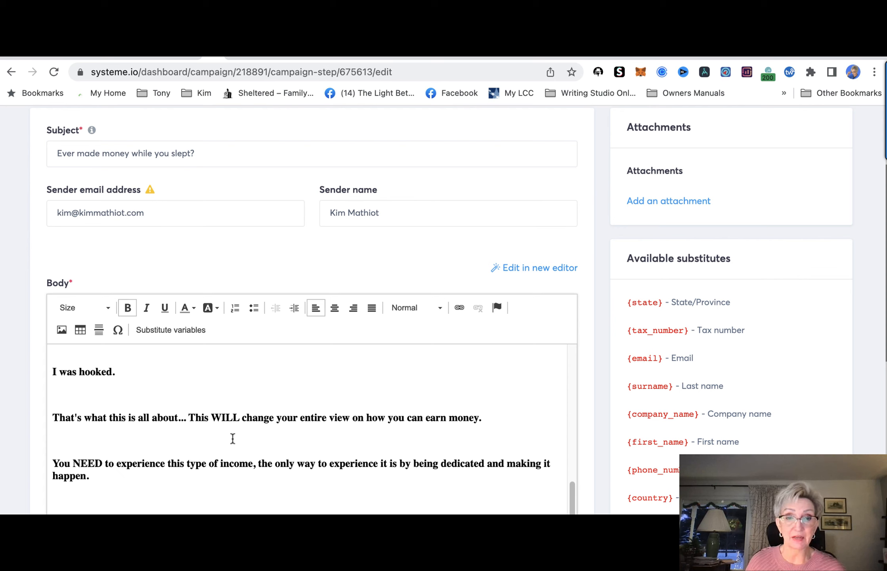
scroll(233, 437, "up", 3)
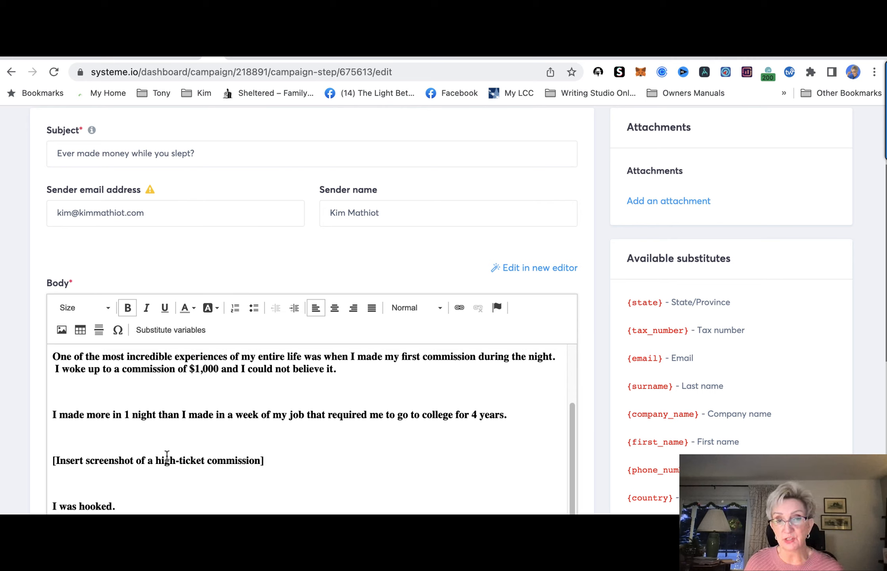
left_click(245, 469)
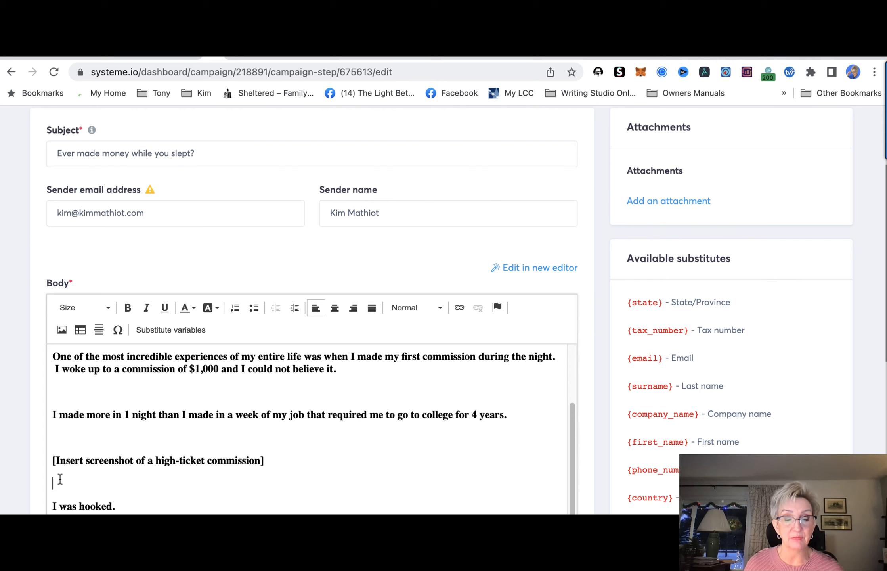
left_click(62, 328)
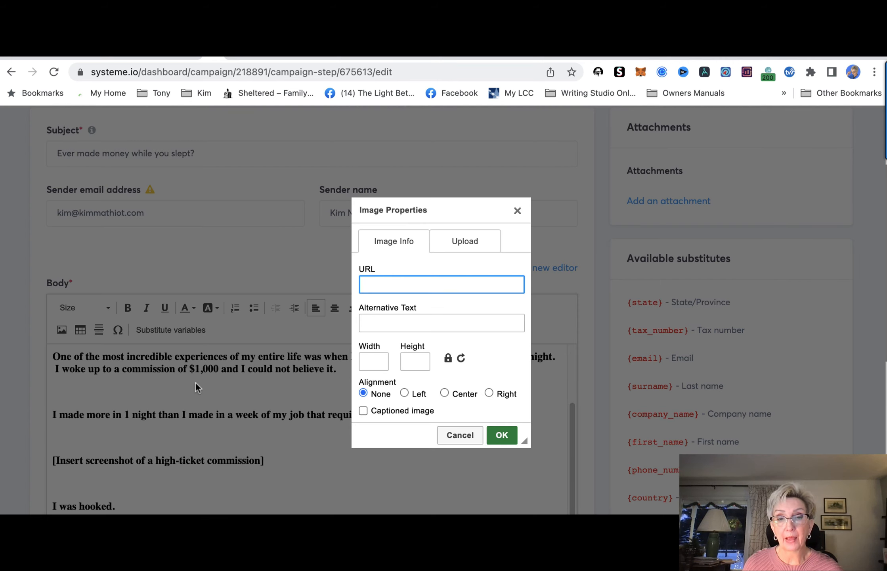
left_click(473, 243)
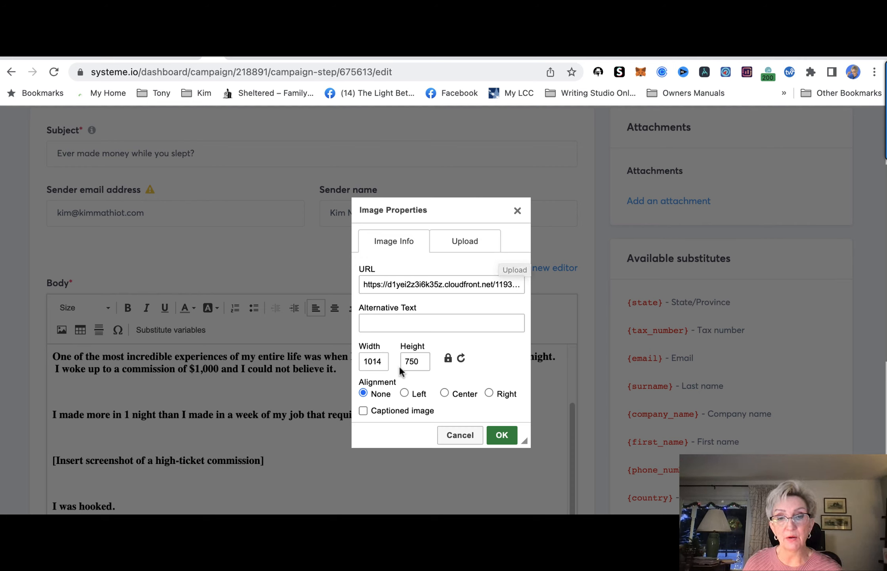
left_click(493, 435)
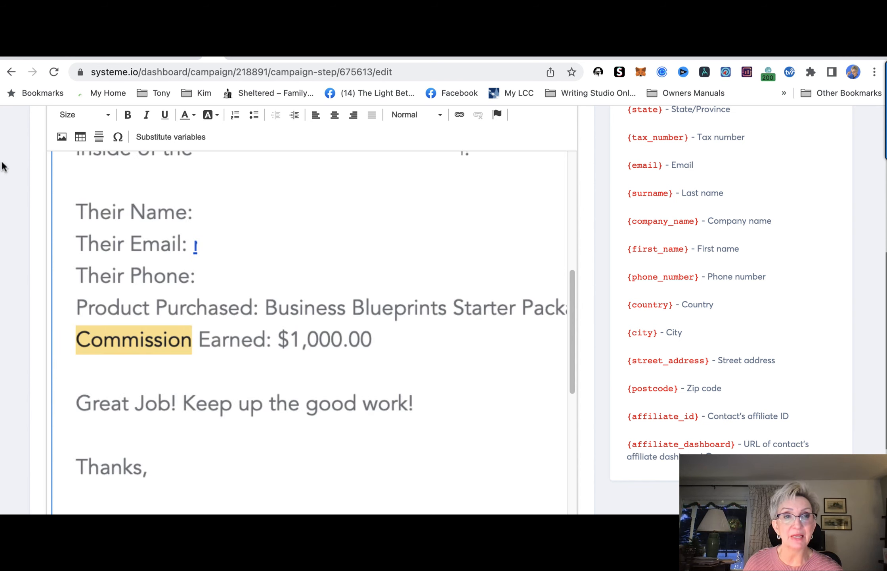
Set the inserted commission image's width to 500, scaling the height in proportion
scroll(249, 277, "up", 5)
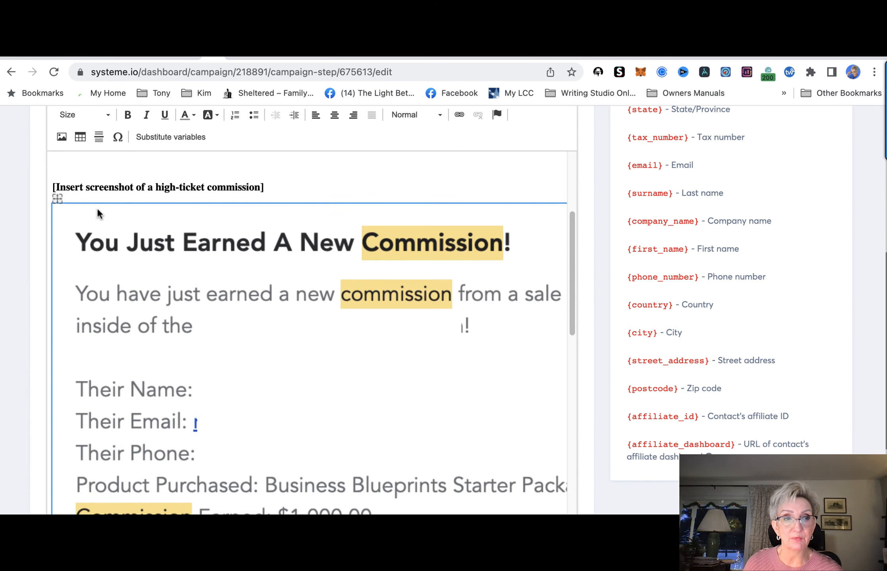
double_click(58, 202)
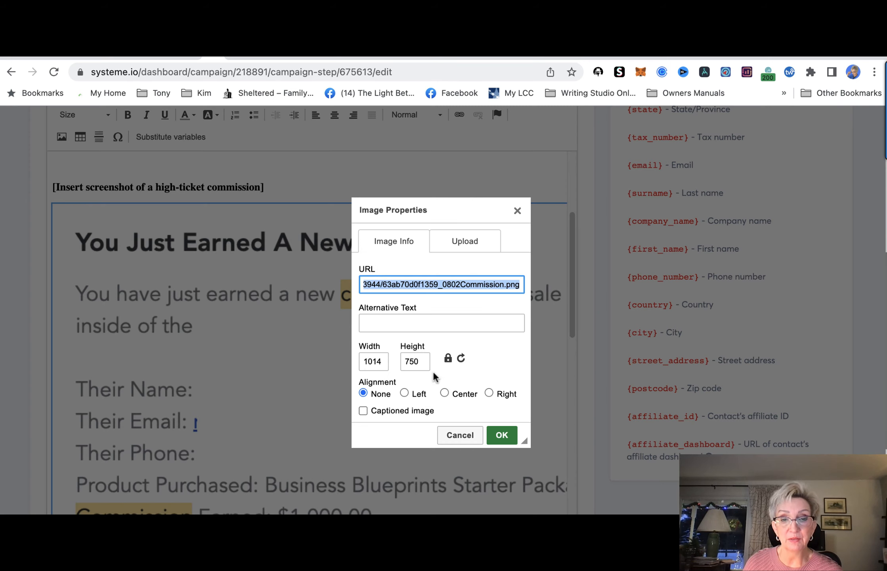
left_click(384, 363)
left_click_drag(385, 363, 360, 367)
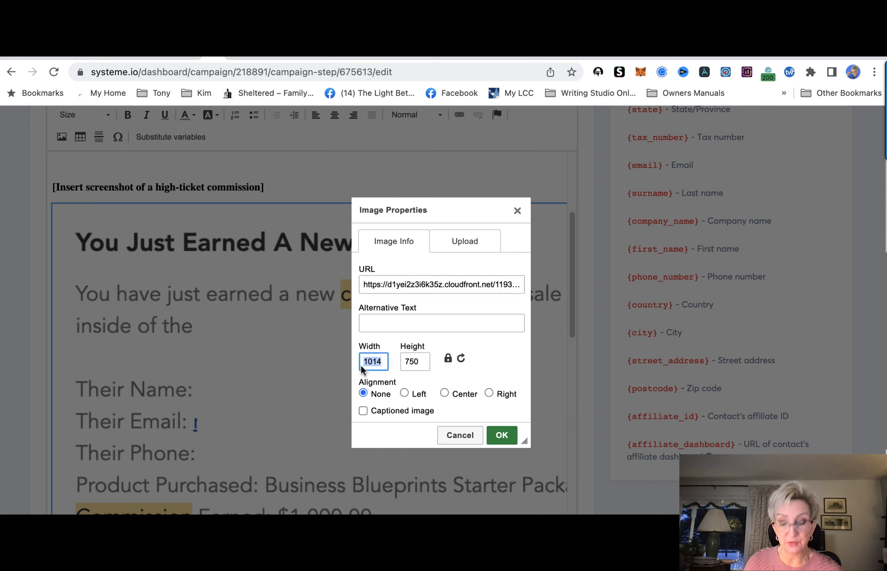
type("500")
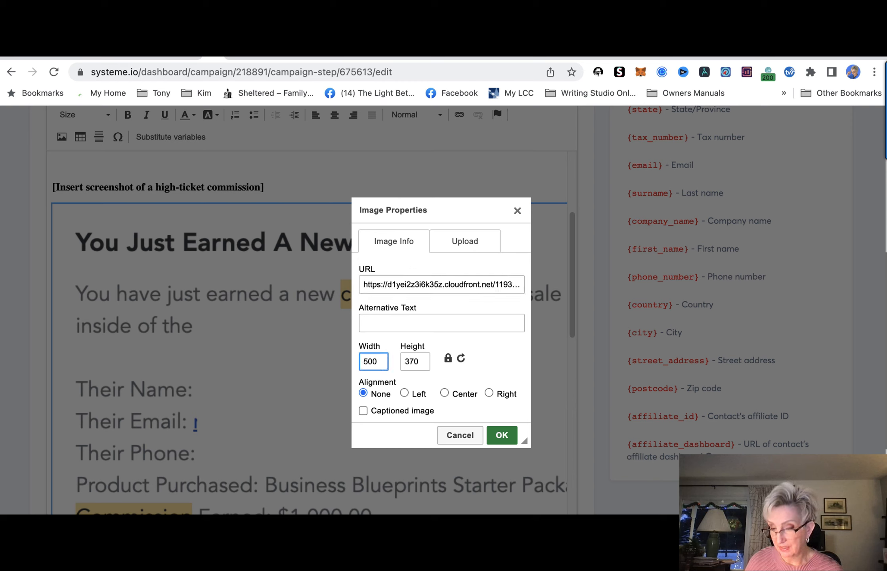
left_click(501, 435)
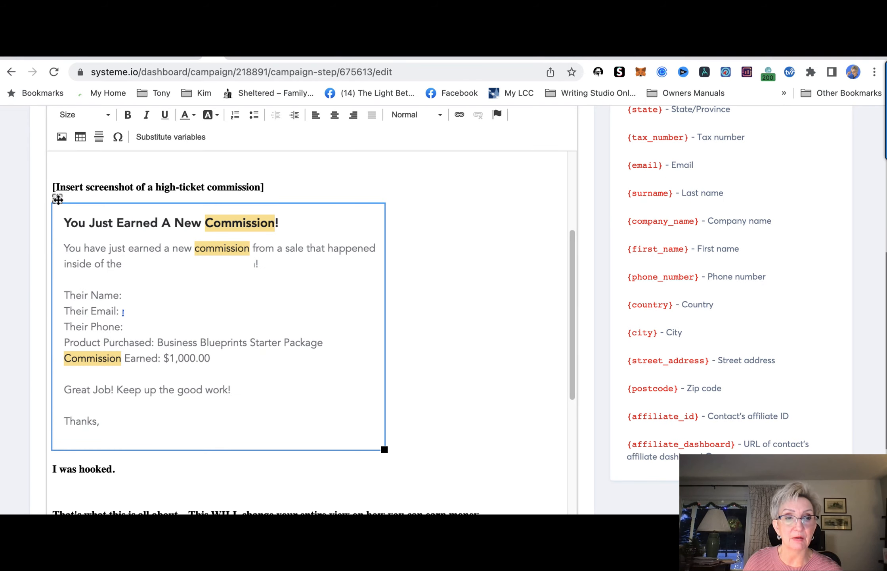
Set the commission image's width to 400 with the aspect ratio locked
left_click(62, 137)
left_click_drag(380, 364, 362, 364)
type("400")
key("Return")
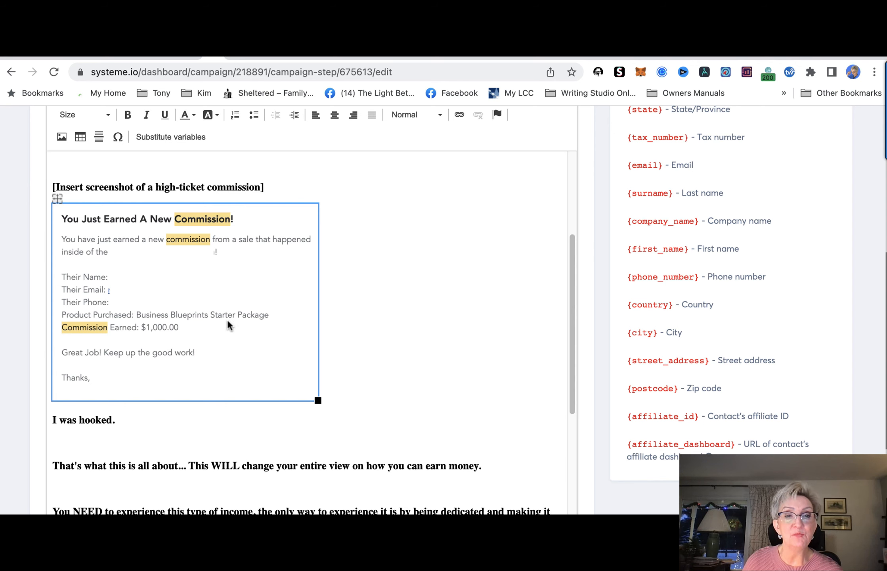
Delete the "[Insert screenshot of a high-ticket commission]" placeholder and the blank space above the image
scroll(227, 318, "up", 3)
left_click(400, 363)
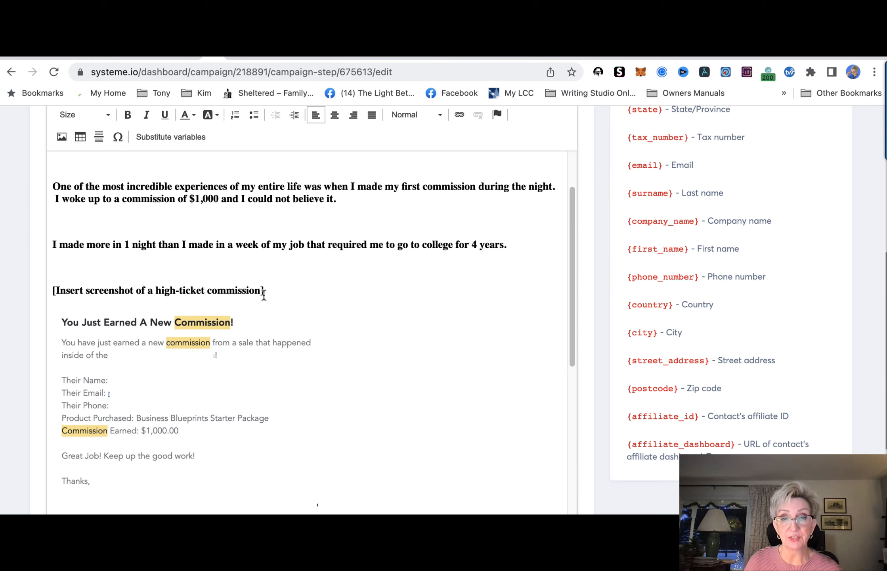
left_click_drag(265, 292, 43, 294)
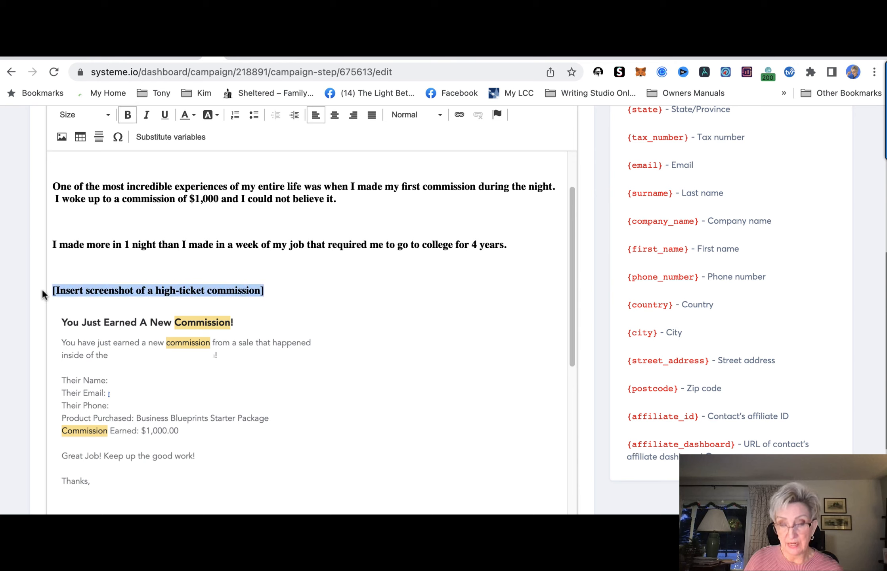
key("BackSpace")
key("BackSpace")
key("BackSpace")
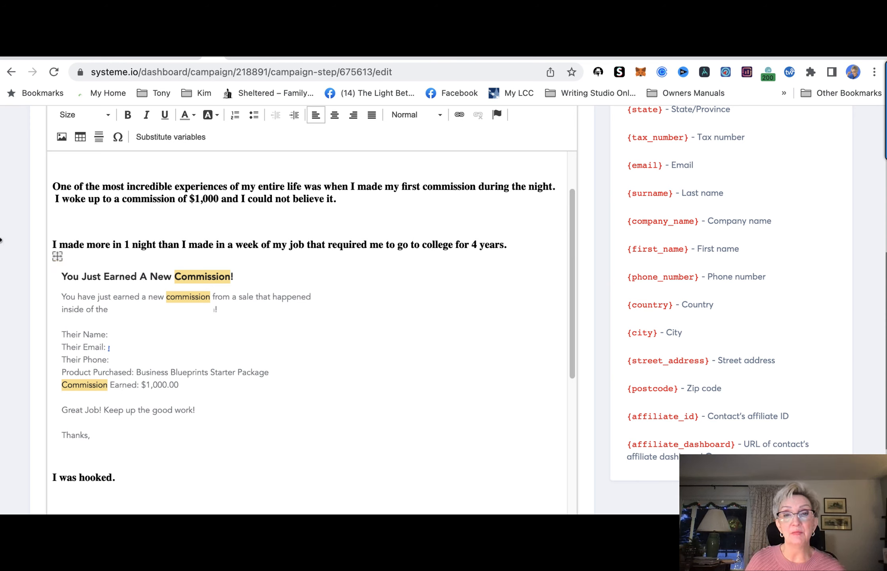
Replace the "{first name}" placeholder in the greeting with the First name substitute variable
left_click(62, 225)
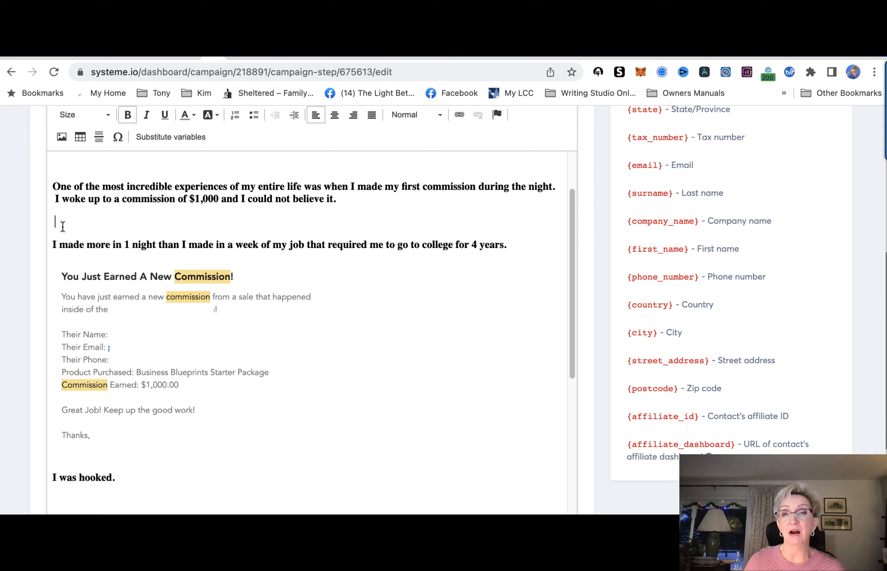
scroll(539, 421, "down", 1)
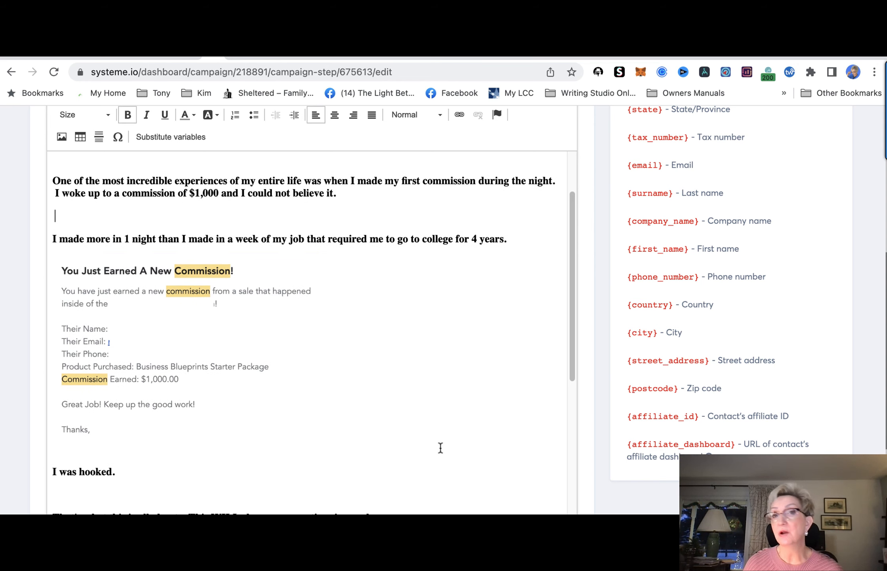
left_click_drag(574, 375, 601, 309)
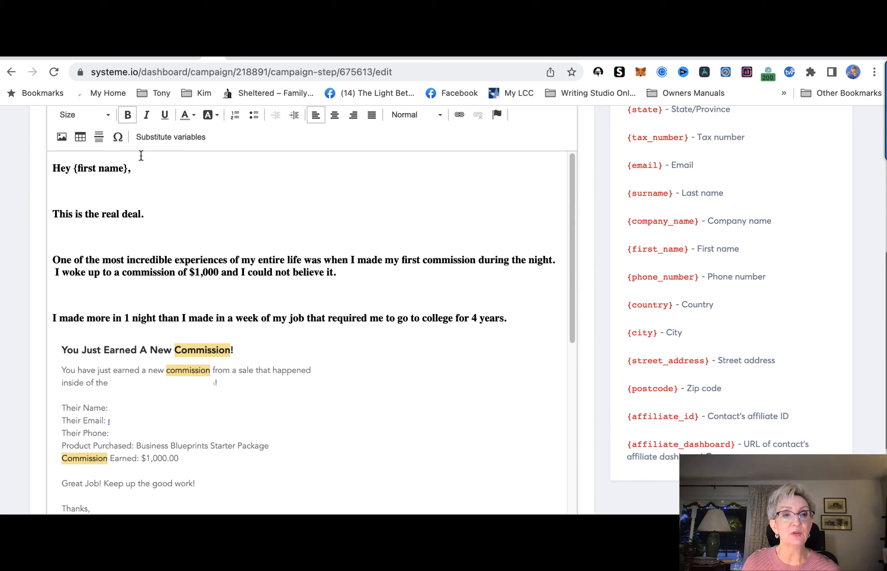
left_click_drag(128, 168, 66, 168)
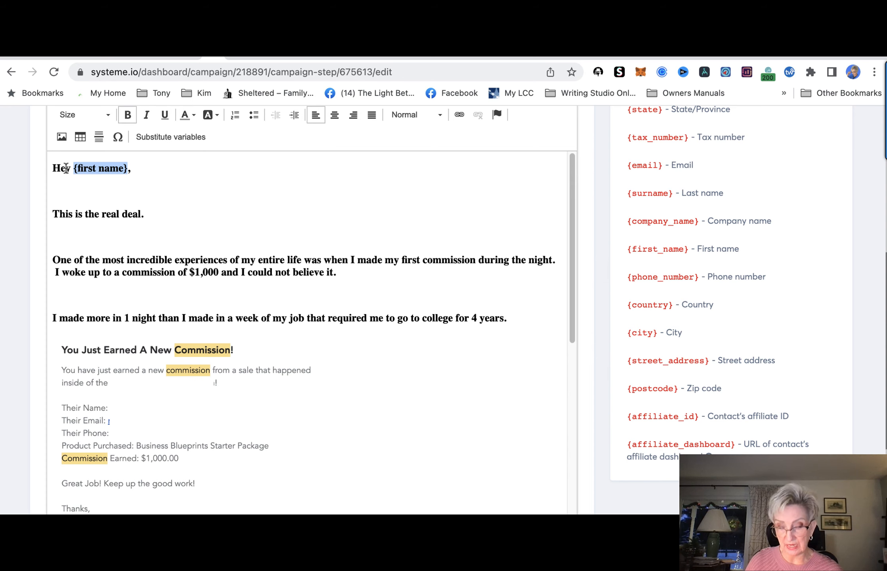
key("BackSpace")
left_click(158, 136)
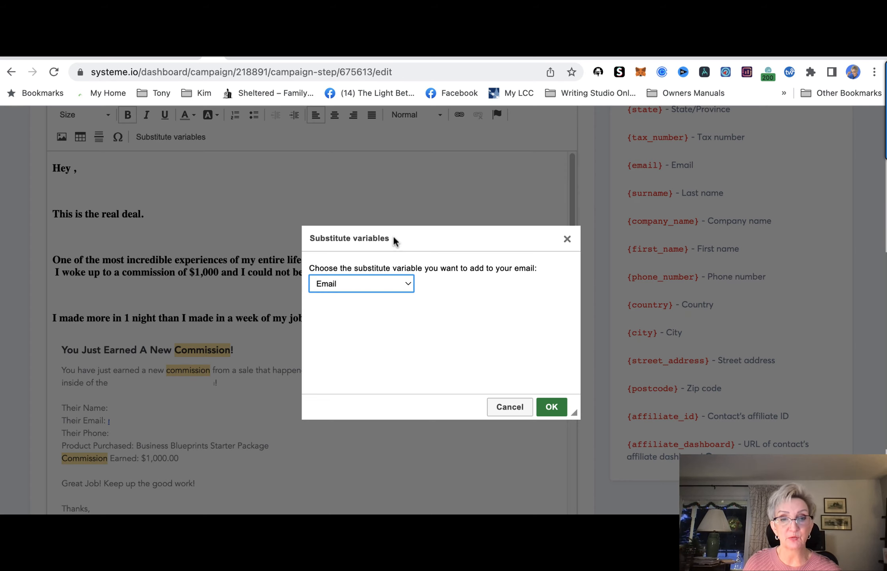
left_click(410, 285)
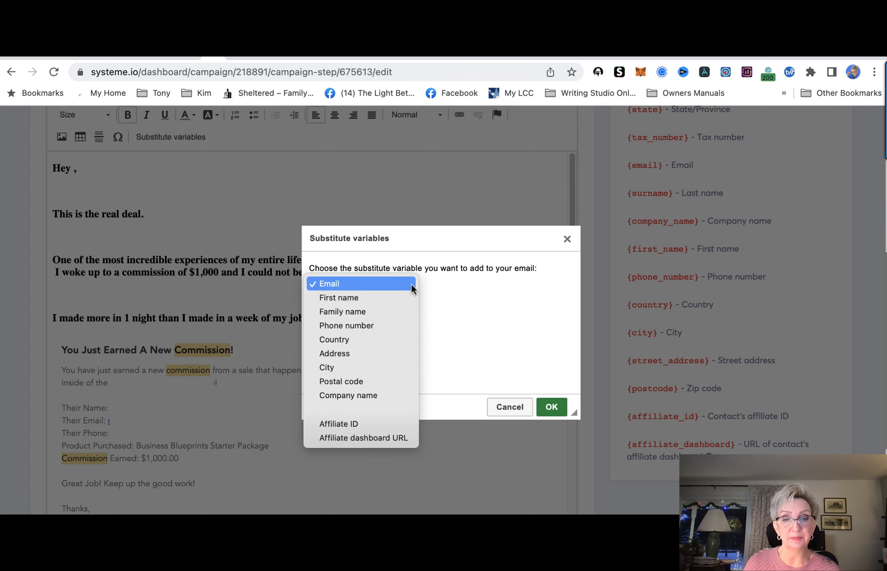
left_click(377, 298)
left_click(551, 406)
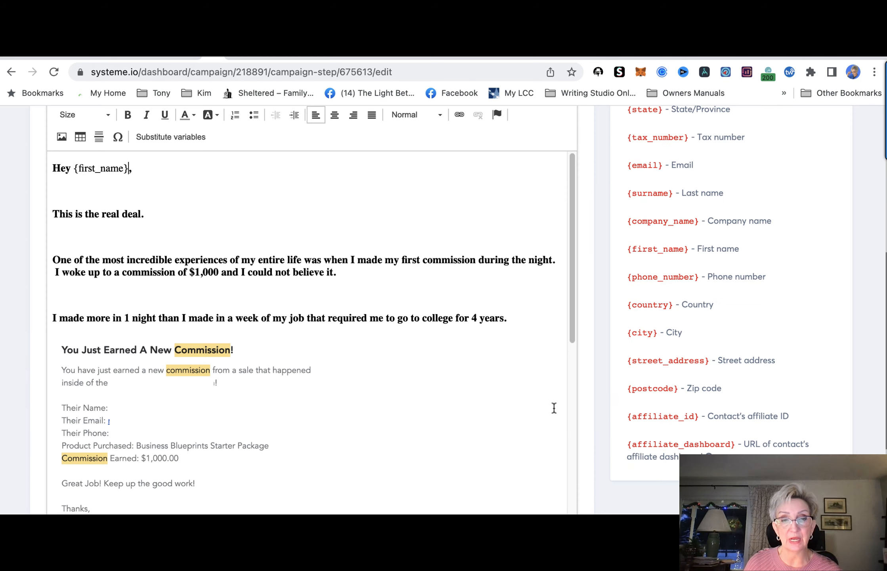
Make the {first_name} variable in the greeting bold
left_click_drag(130, 168, 73, 171)
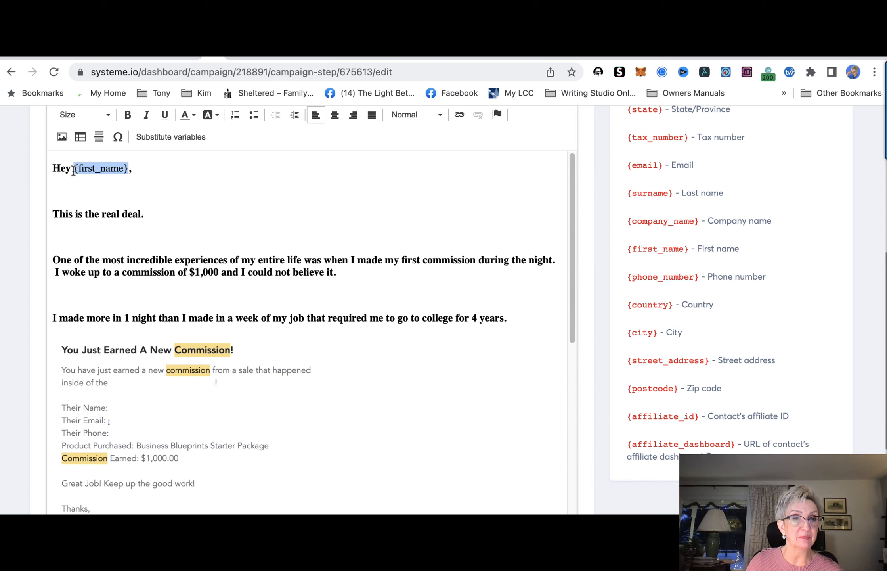
left_click(127, 115)
left_click(197, 227)
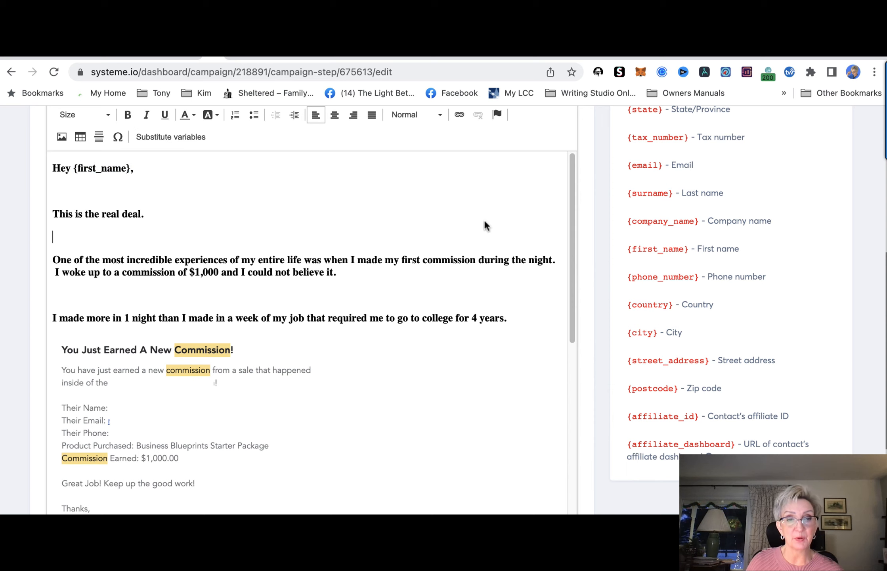
Go to the end of the email and open the emails settings page from the footer note
left_click_drag(574, 308, 572, 516)
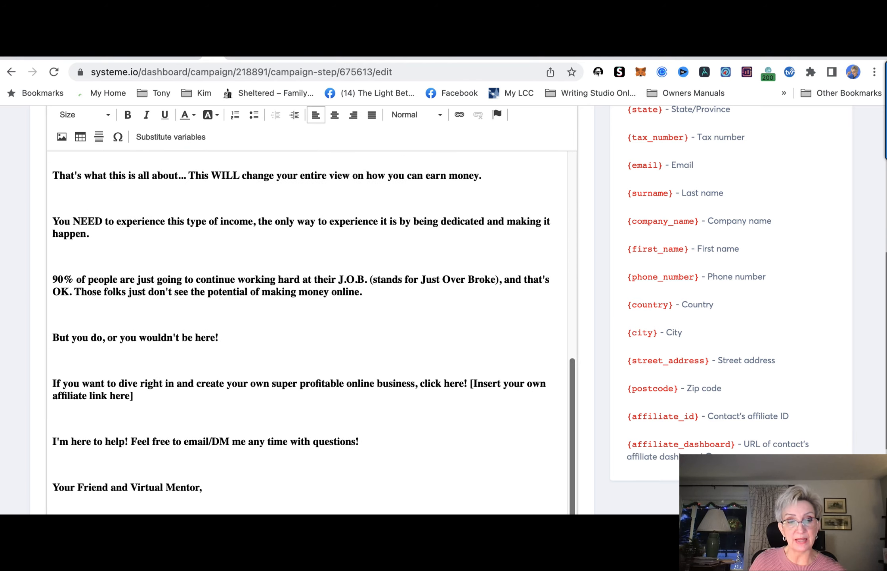
scroll(449, 481, "down", 5)
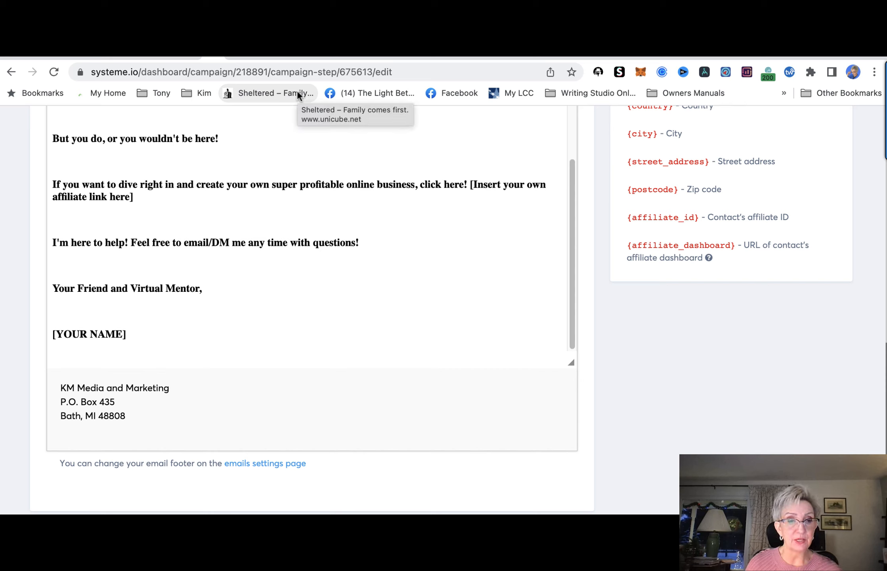
left_click_drag(143, 463, 194, 467)
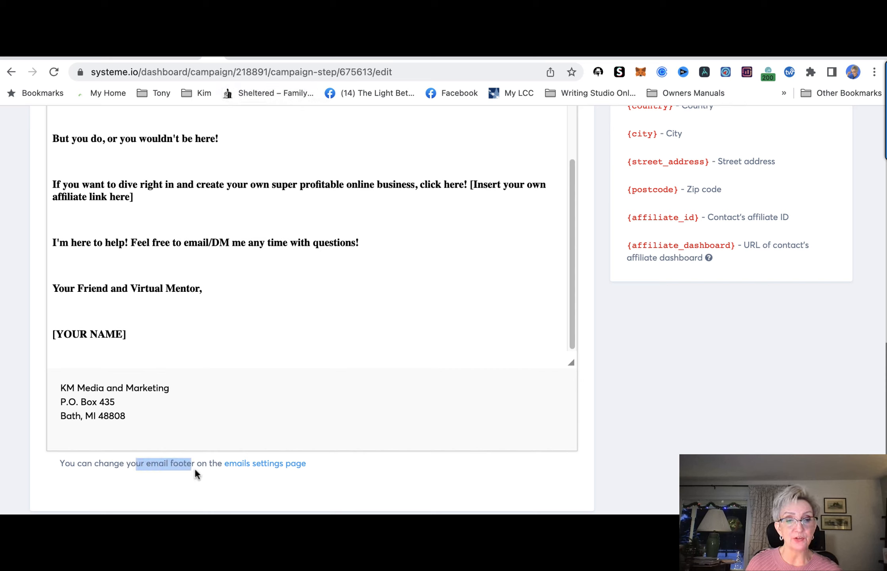
left_click(237, 472)
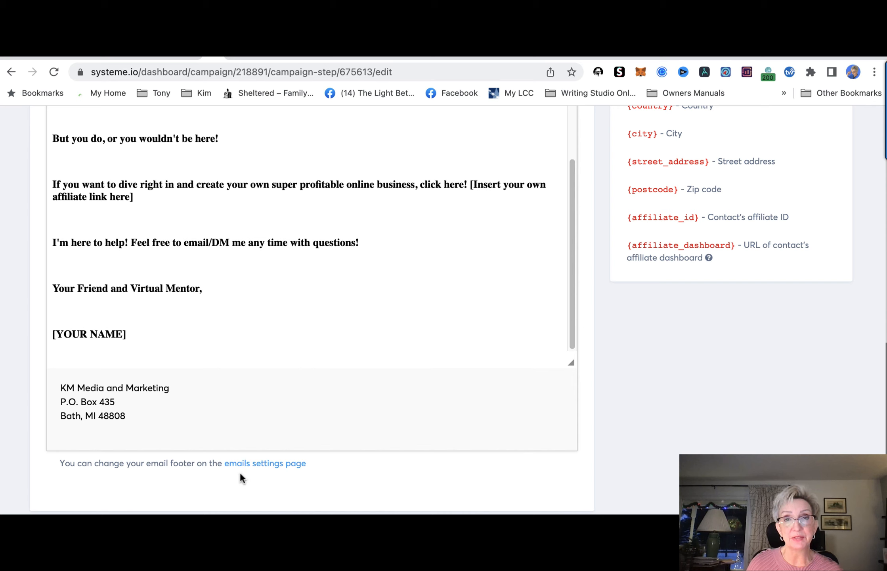
left_click(250, 466)
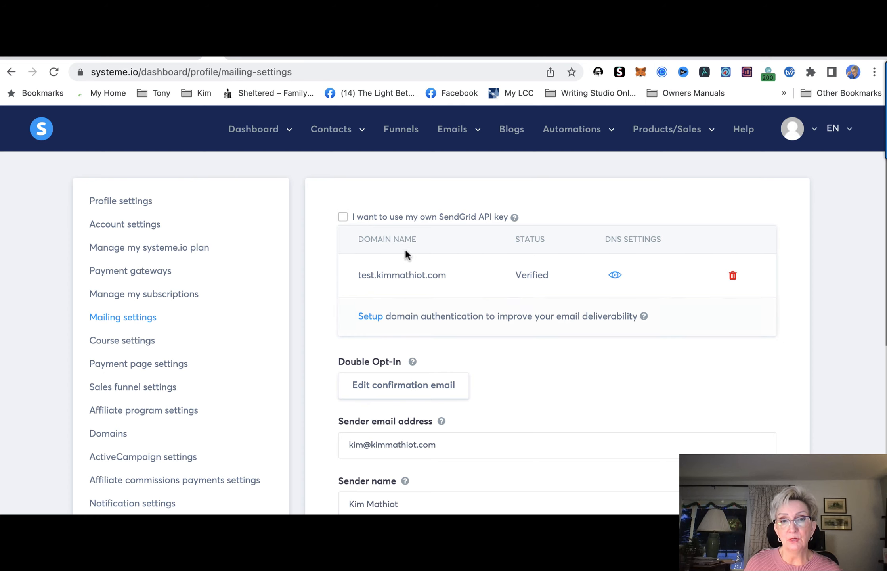
Append ", LLC" to the company name "KM Media and Marketing" in the static footer of every marketing email
scroll(569, 388, "down", 6)
scroll(568, 389, "down", 3)
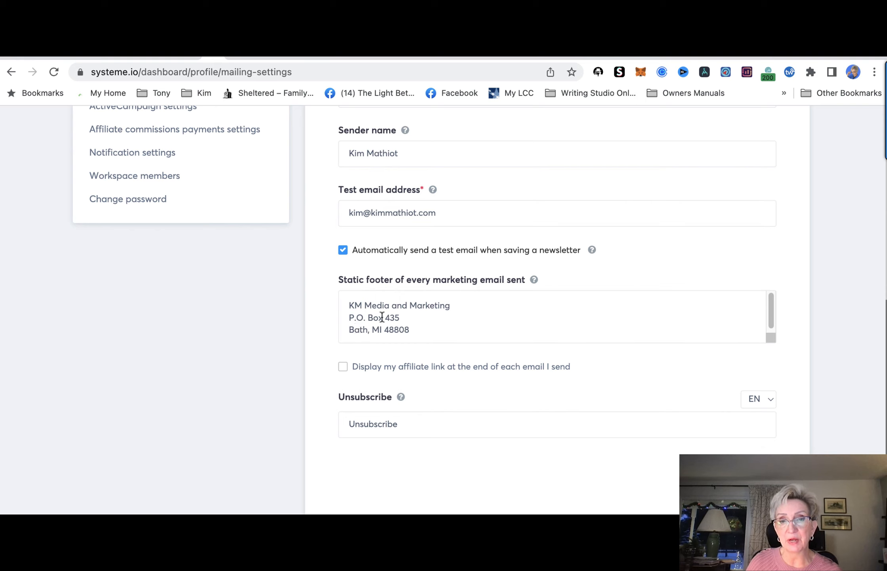
left_click(449, 303)
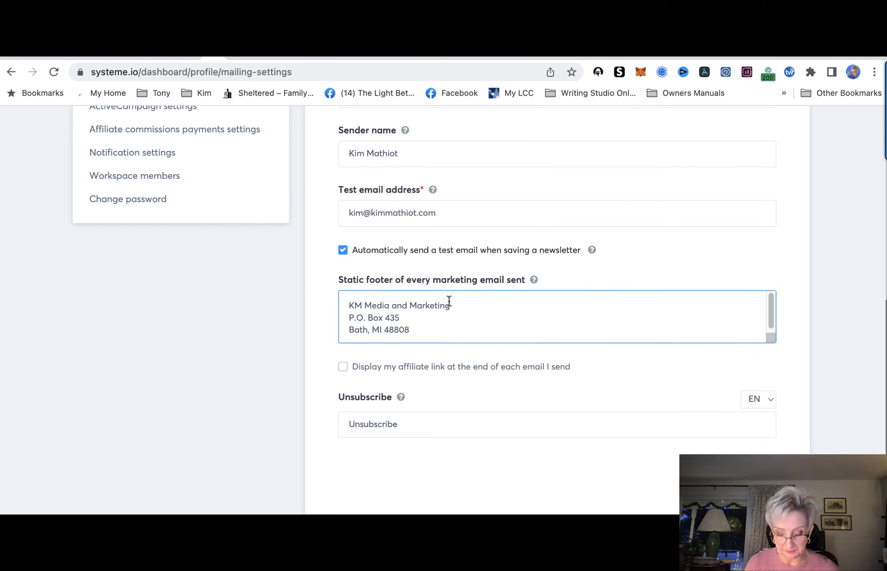
type(", LLC")
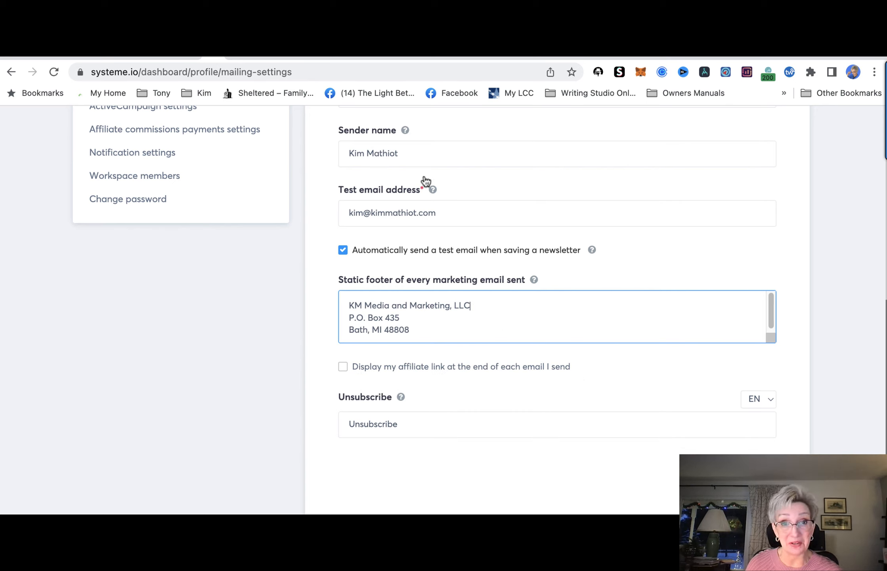
Review the mailing settings and save them with the updated static footer
scroll(432, 224, "up", 10)
scroll(432, 223, "up", 3)
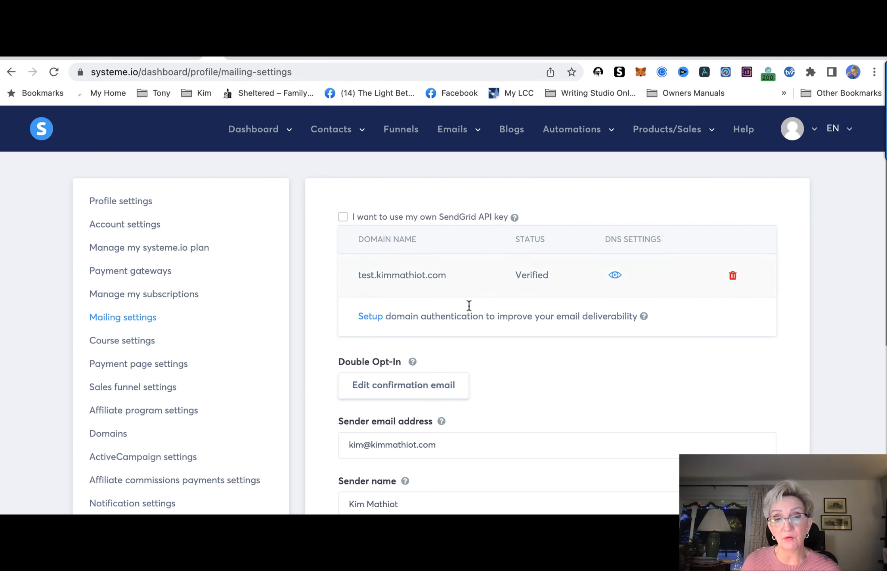
scroll(460, 429, "down", 5)
scroll(459, 427, "down", 10)
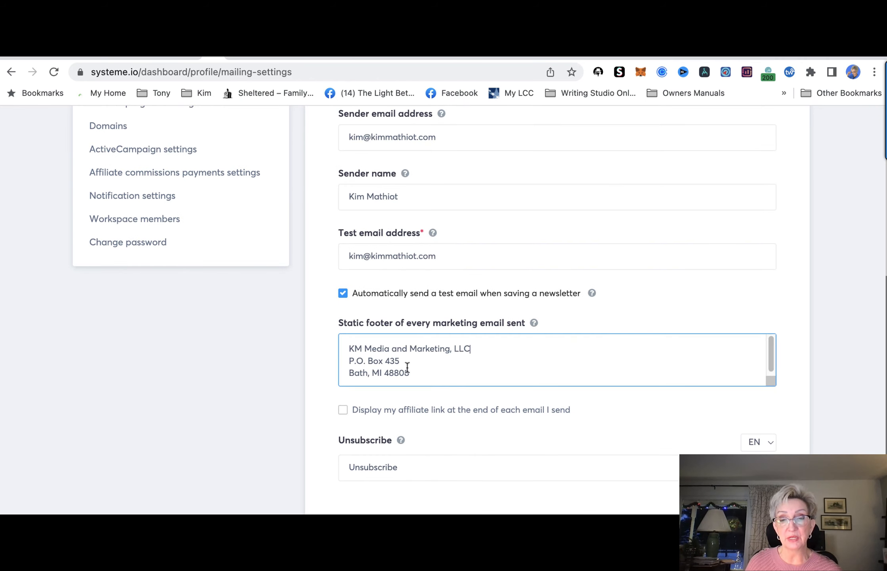
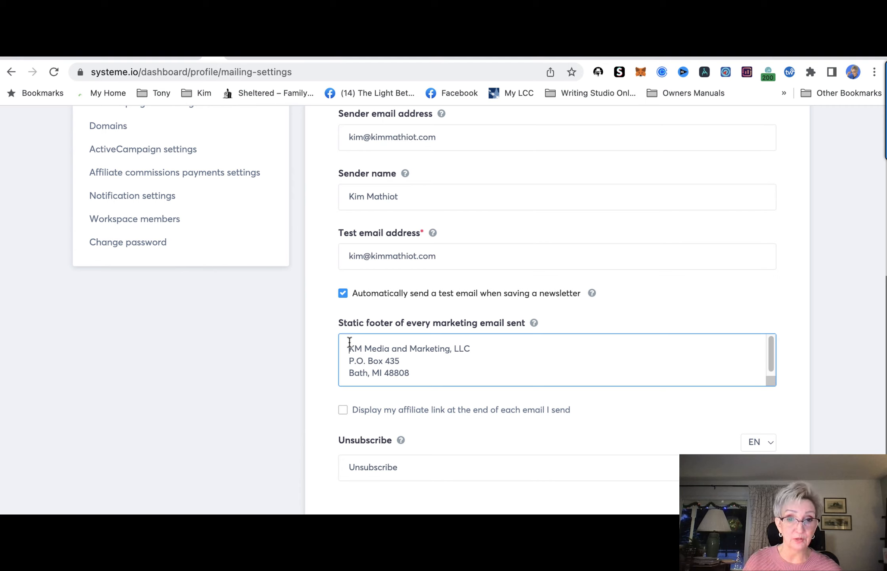
scroll(546, 447, "down", 1)
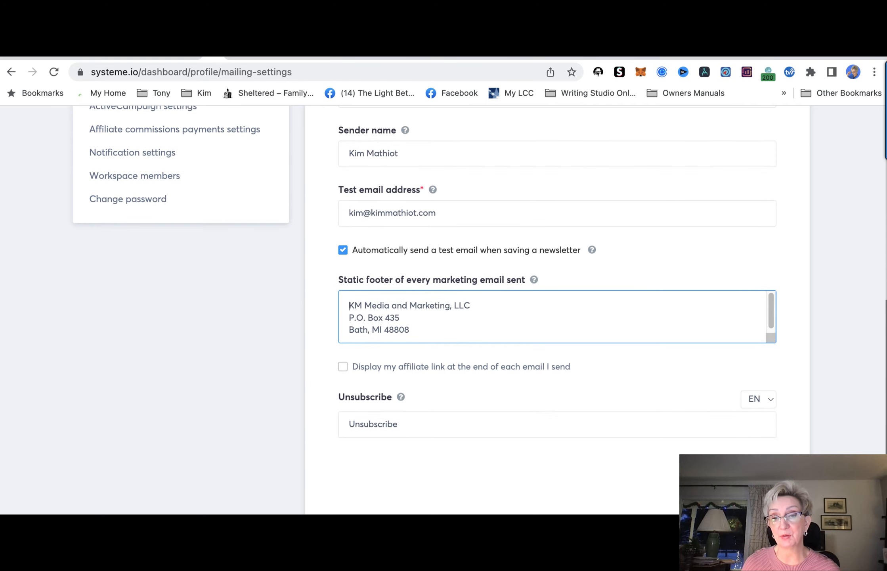
left_click(740, 474)
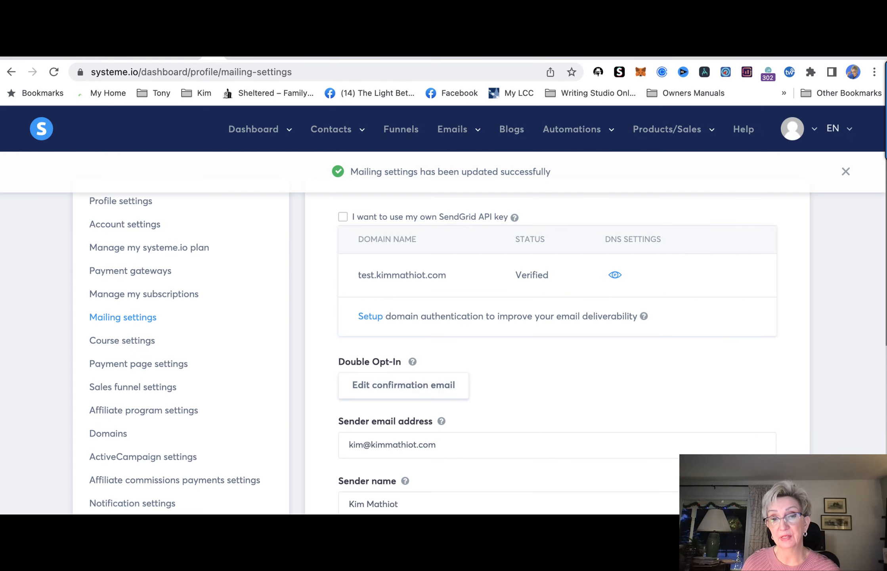
Open the "My Great Product Email Sequence" campaign and start adding a new email to it
mouse_move(450, 137)
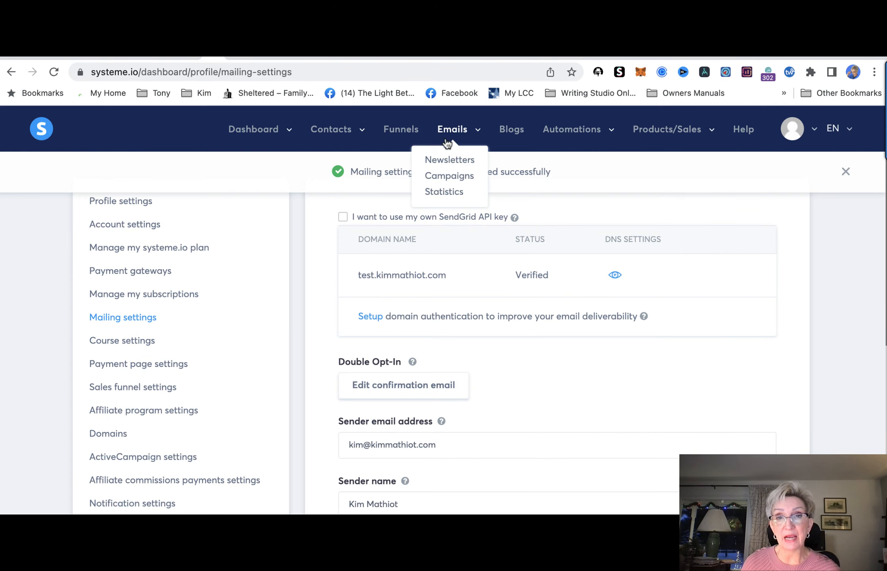
left_click(447, 177)
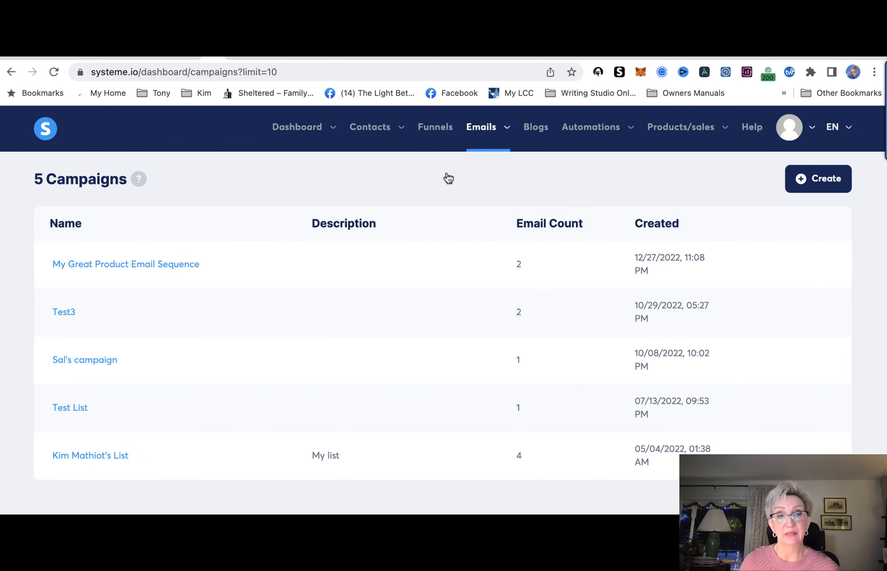
left_click(196, 264)
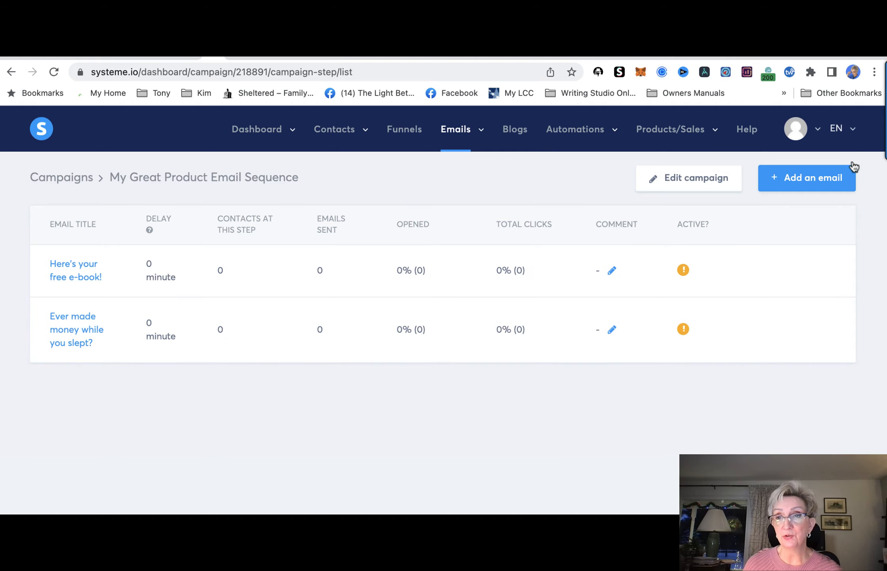
left_click(829, 177)
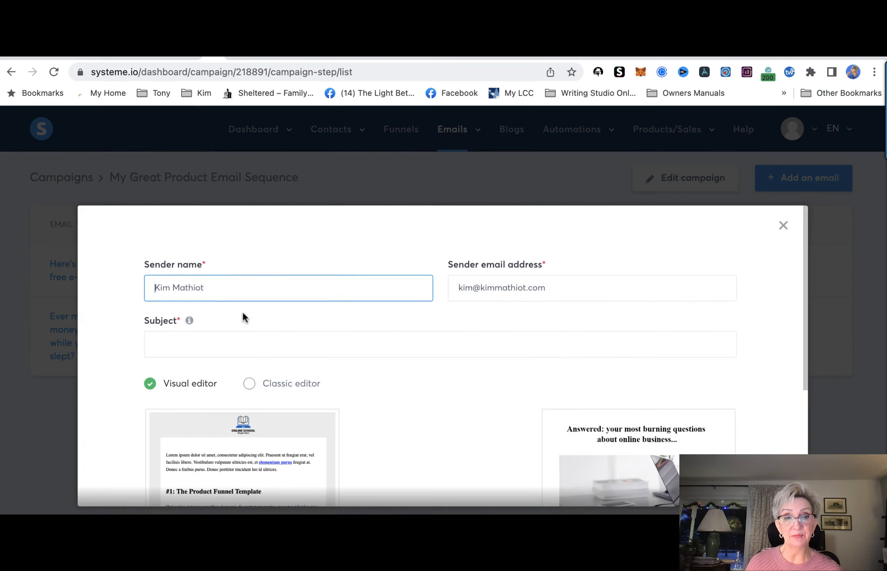
Switch to the email swipe file in Google Docs and copy the body of Email 3, from the greeting through the "[YOUR NAME]" sign-off
left_click(517, 58)
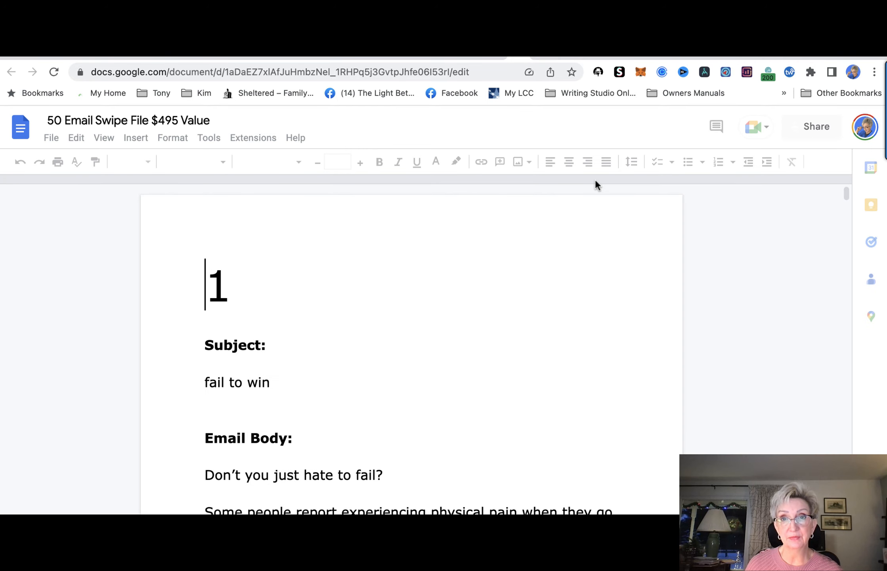
left_click(546, 58)
scroll(536, 349, "down", 1)
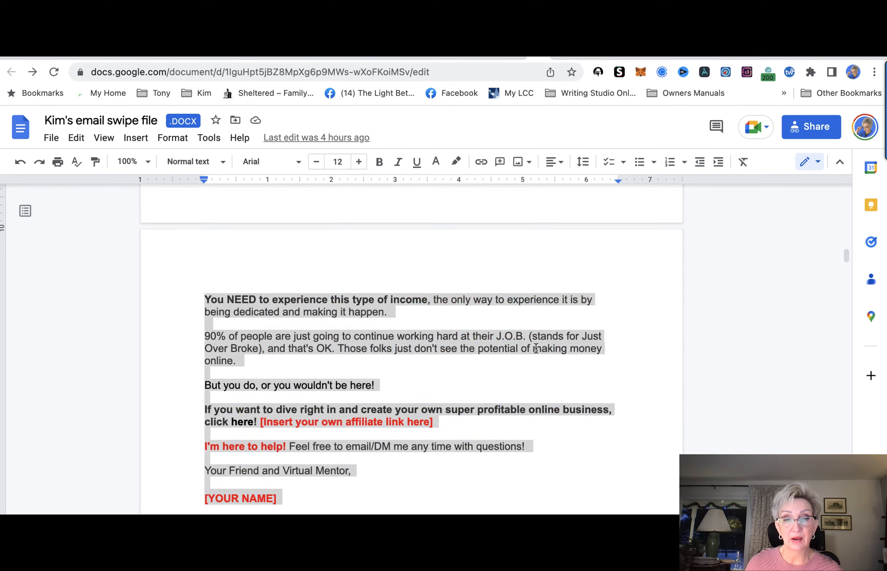
scroll(536, 348, "down", 7)
scroll(537, 358, "down", 1)
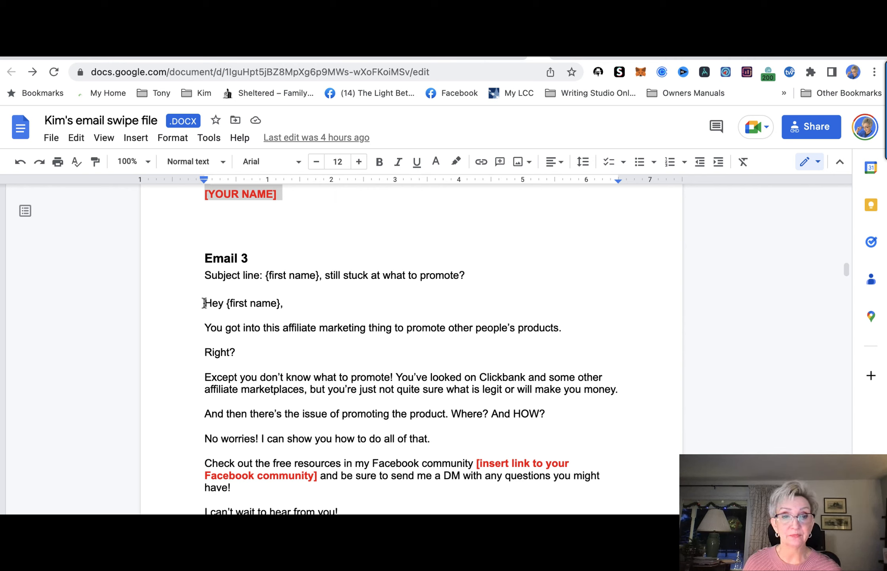
left_click_drag(205, 303, 316, 491)
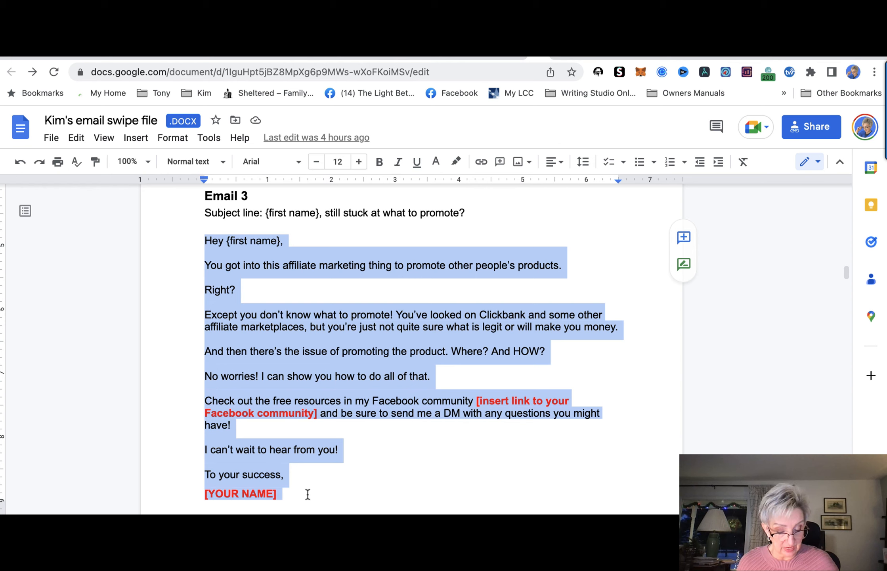
Back in systeme.io, create the new email with the subject "Still stuck at what to promote?" using the Classic editor
left_click(233, 57)
left_click(210, 57)
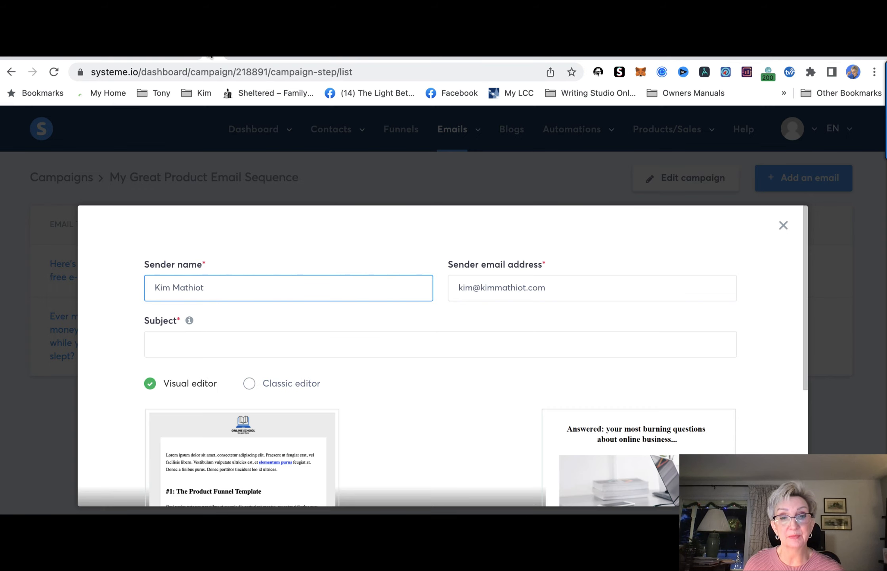
left_click(286, 348)
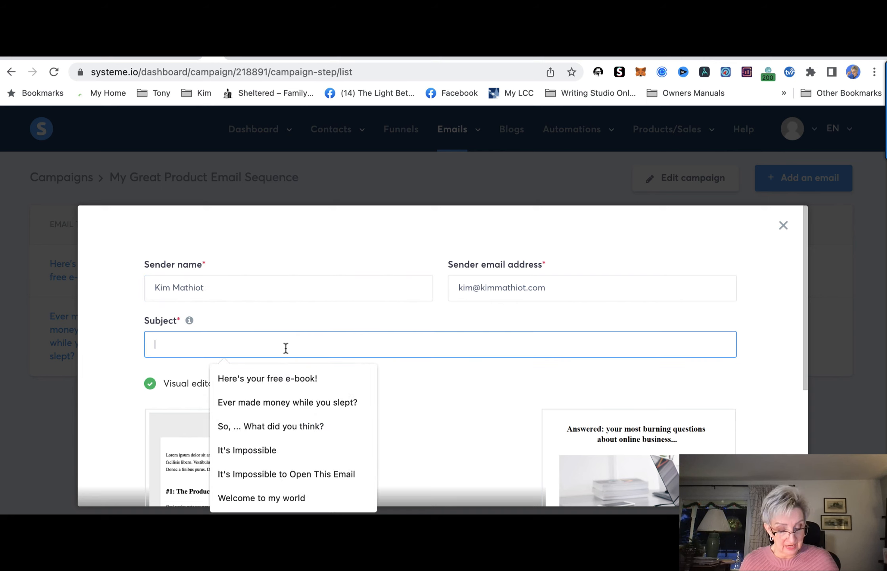
type("Still")
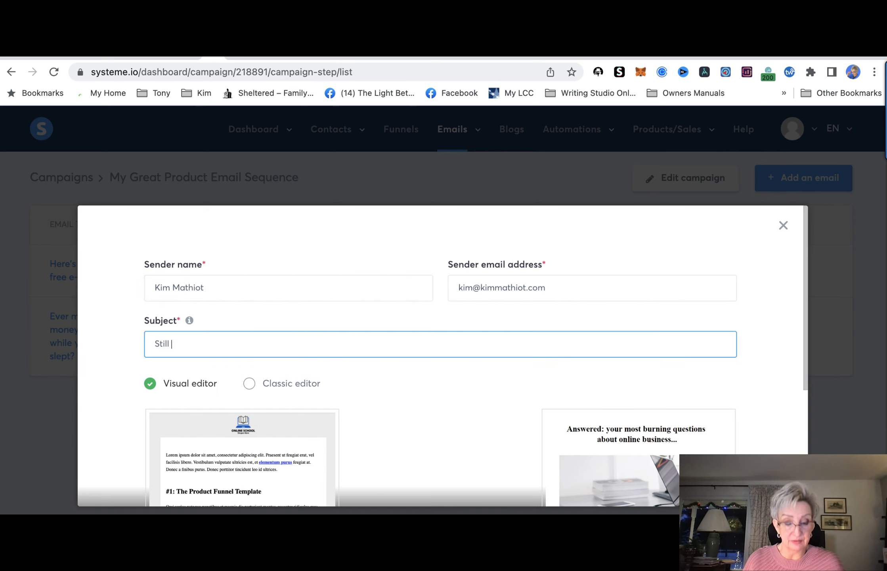
type(" S")
key("BackSpace")
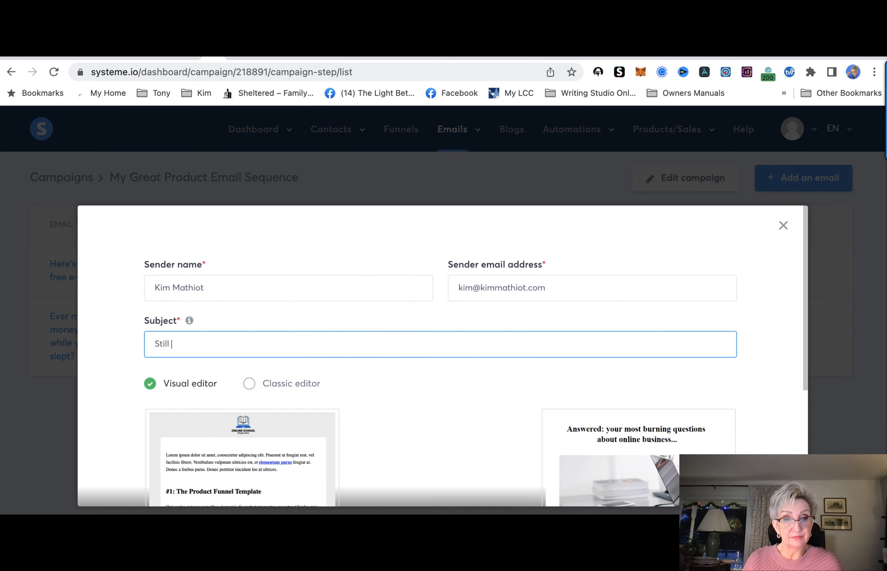
type("s")
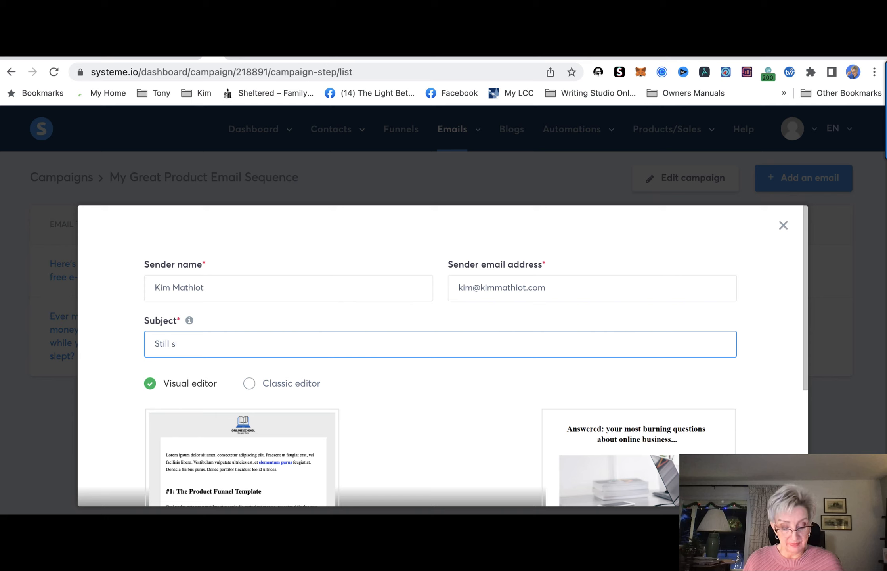
type("tuck at w")
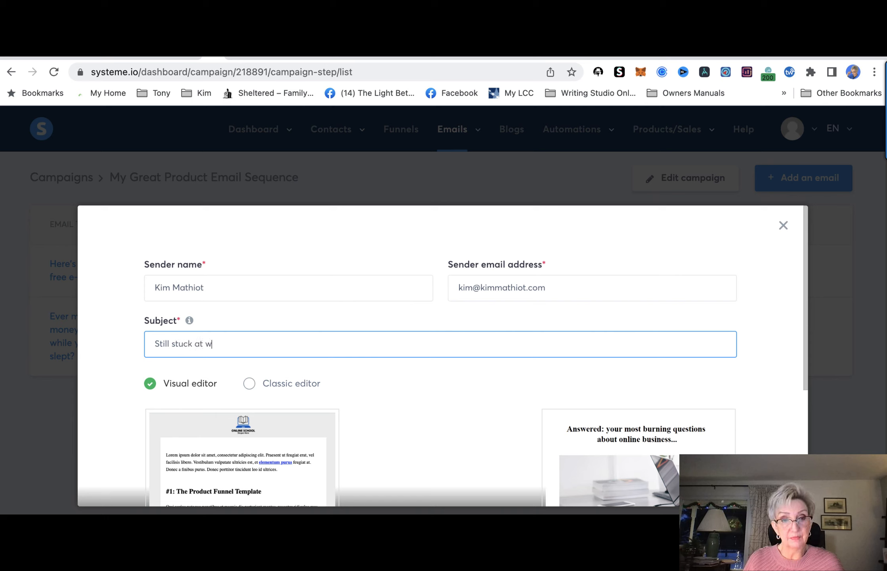
type("hat to pr")
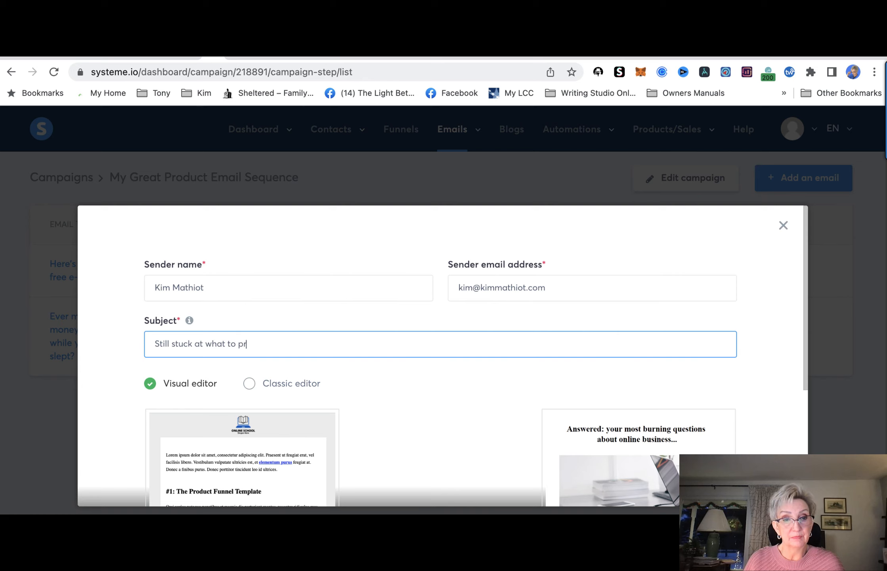
type("omote")
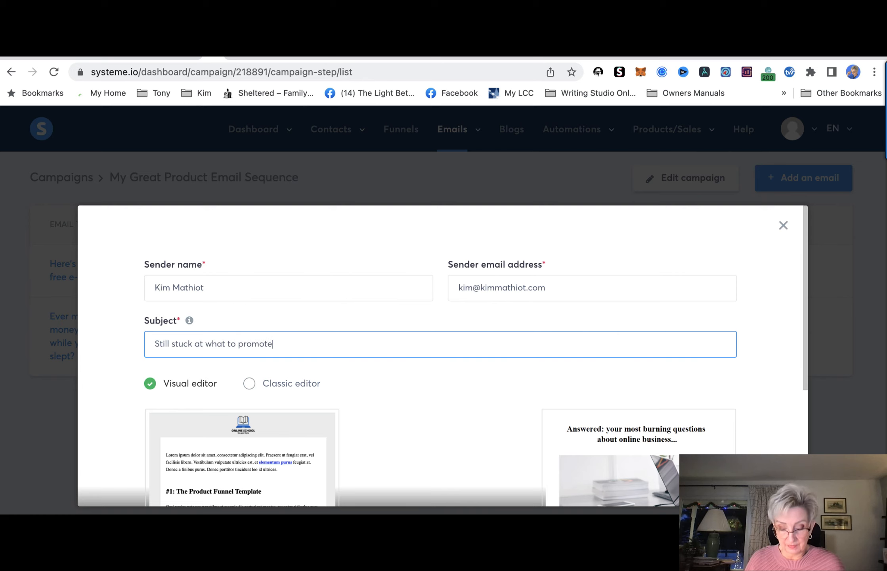
type("?")
left_click(249, 383)
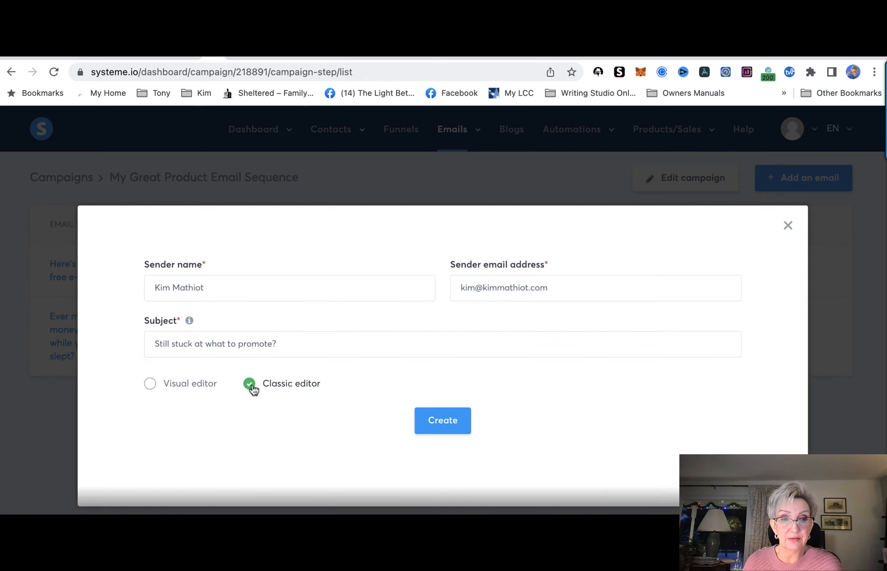
left_click(452, 423)
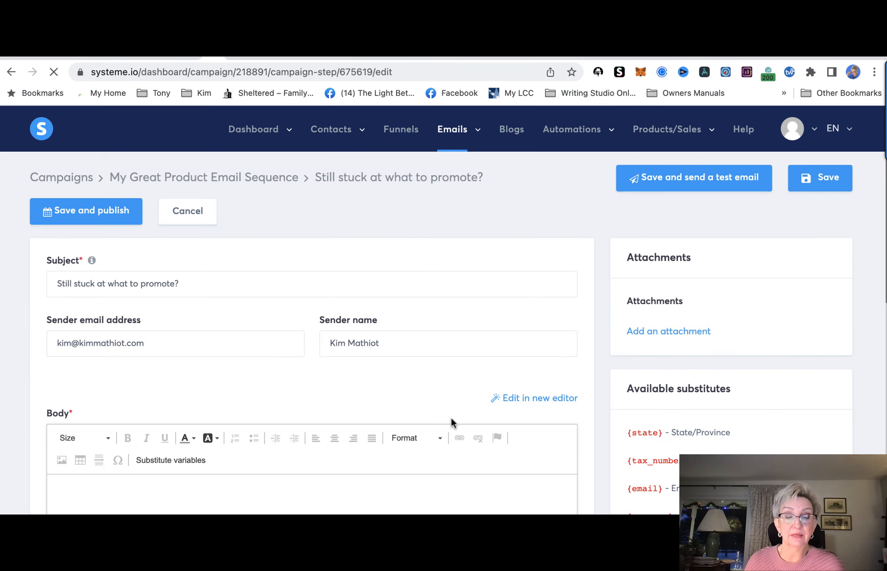
Paste the copied Email 3 text into the body of the new email
scroll(373, 452, "down", 5)
left_click(332, 257)
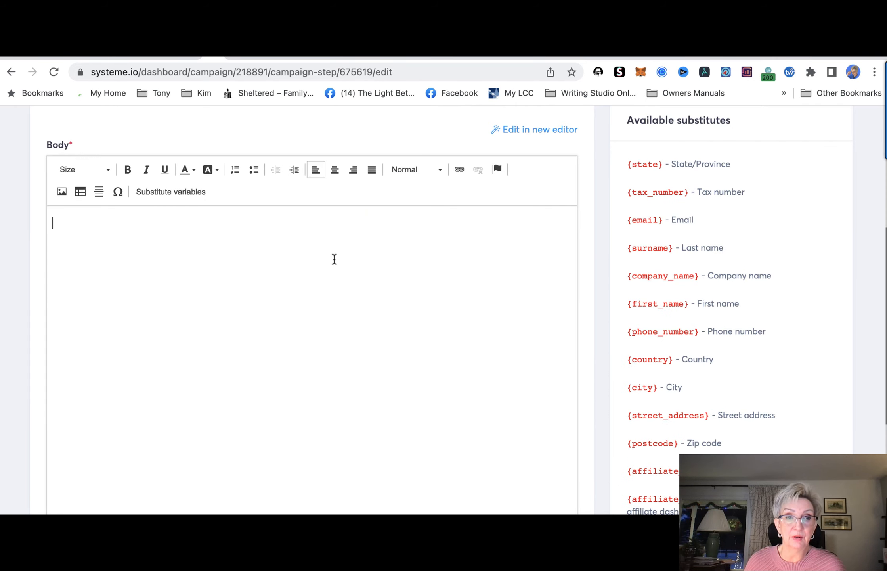
type("Hey {first name}, You got into this affiliate marketing thing to promote other people’s products. Right? Except you don’t know what to promote! You’ve looked on Clickbank and some other affiliate marketplaces, but you’re just not quite sure what is legit or will make you money. And then there’s the issue of promoting the product. Where? And HOW? No worries! I can show you how to do all of that. Check out the free resources in my Facebook community [insert link to your Facebook community] and be sure to send me a DM with any questions you might have! I can’t wait to hear from you! To your success, [YOUR NAME]")
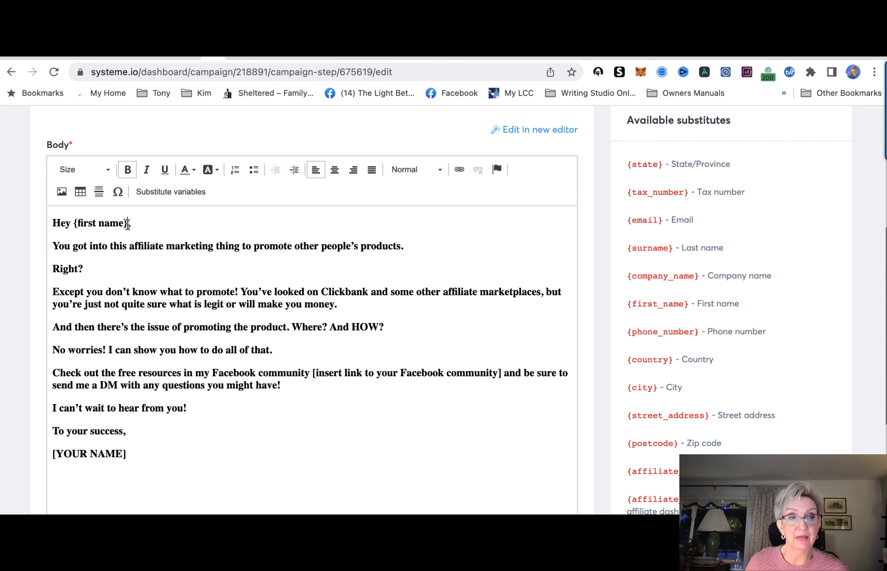
Replace the "{first name}" placeholder after "Hey" with the First name substitute variable
left_click_drag(128, 224, 76, 225)
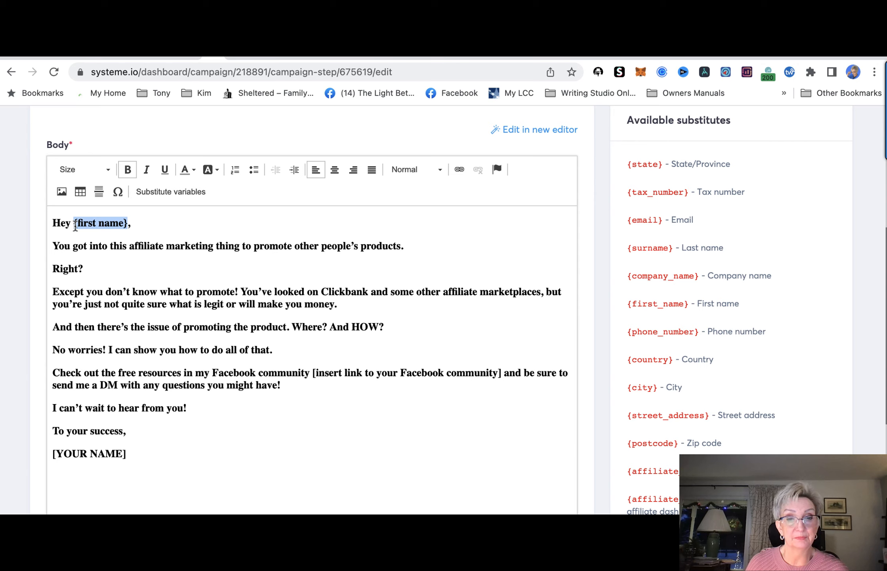
key("BackSpace")
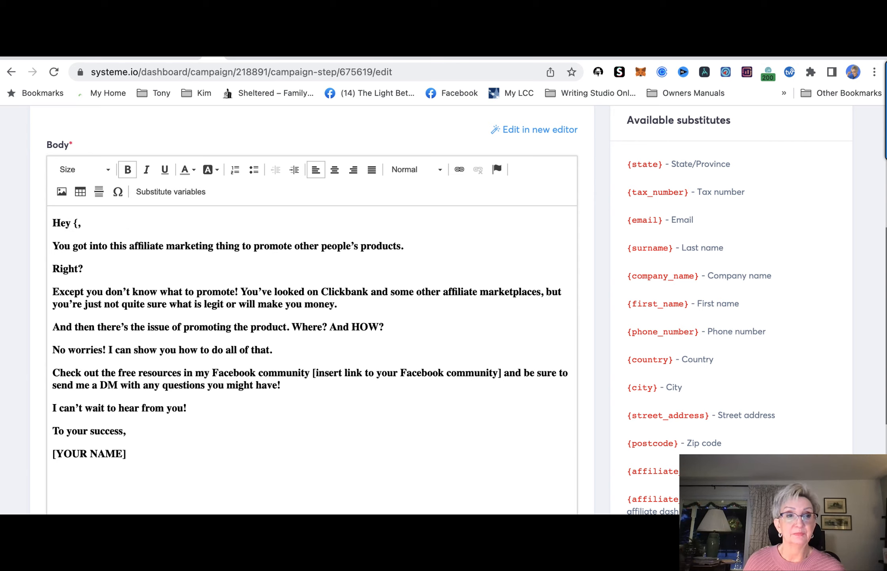
key("BackSpace")
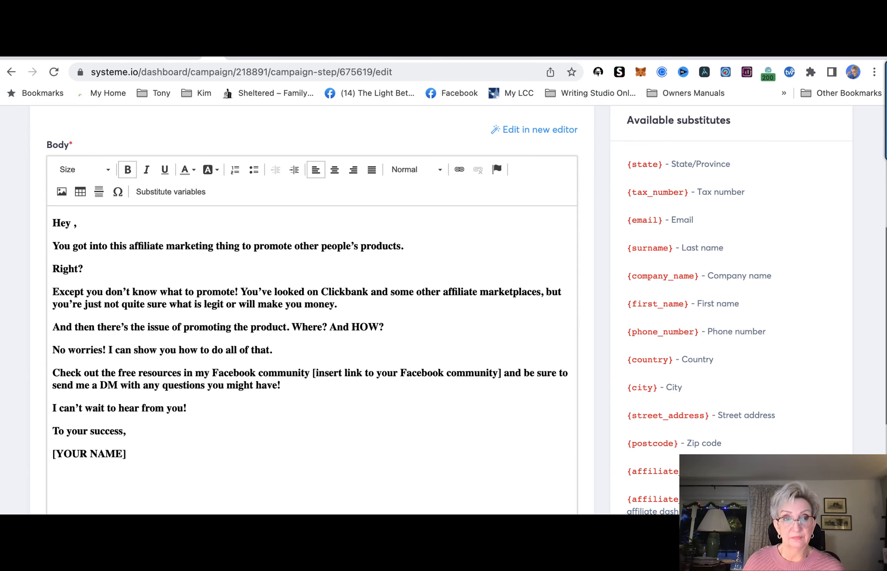
left_click(201, 198)
left_click(348, 284)
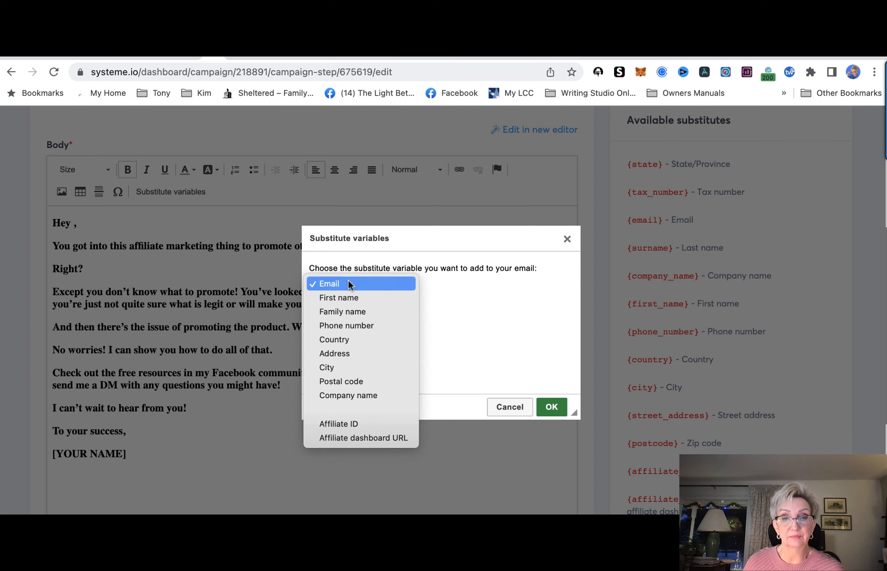
left_click(346, 298)
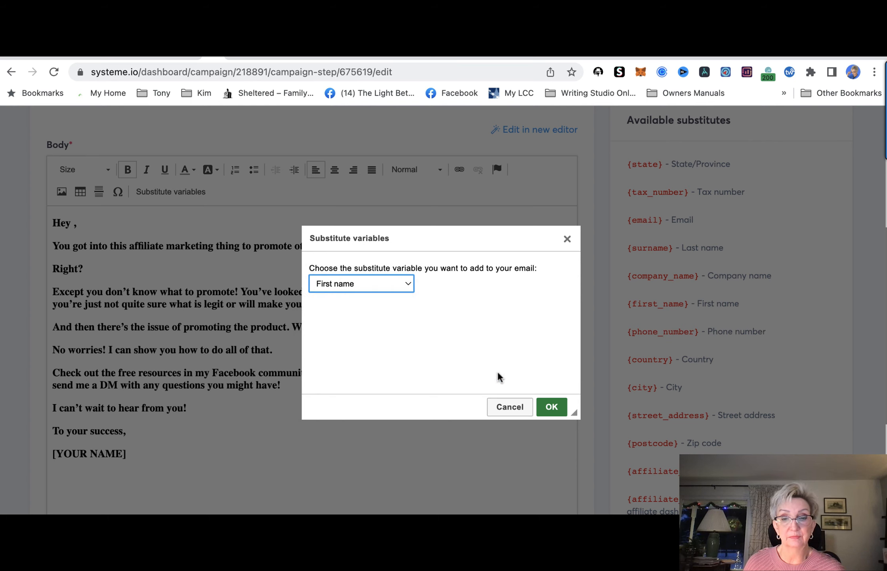
left_click(559, 409)
Make the inserted {first_name} variable bold to match the rest of the email text
left_click_drag(134, 224, 127, 223)
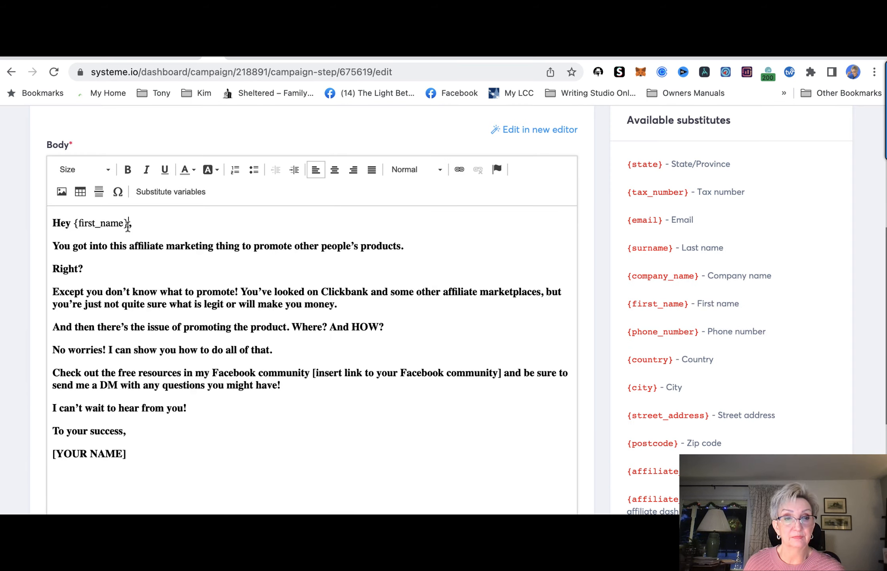
left_click_drag(60, 237, 76, 224)
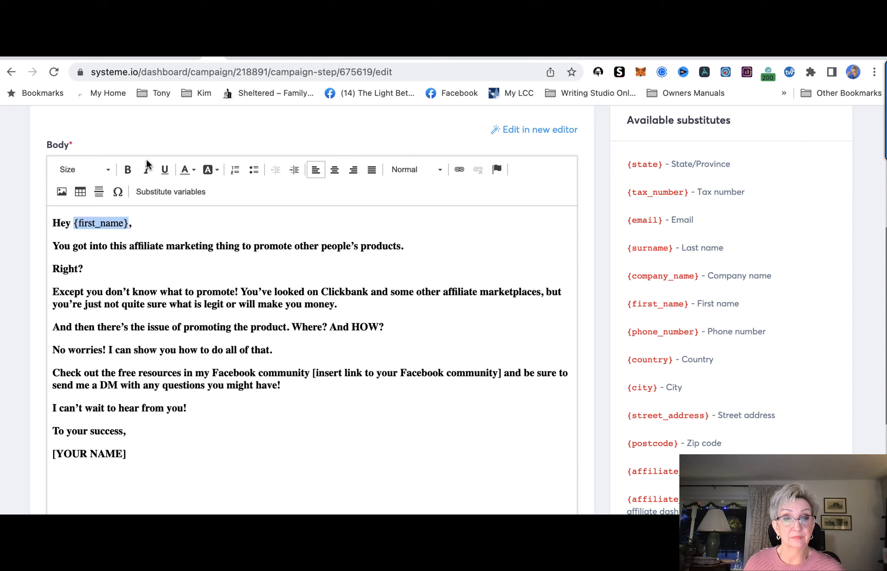
left_click(128, 170)
left_click(534, 455)
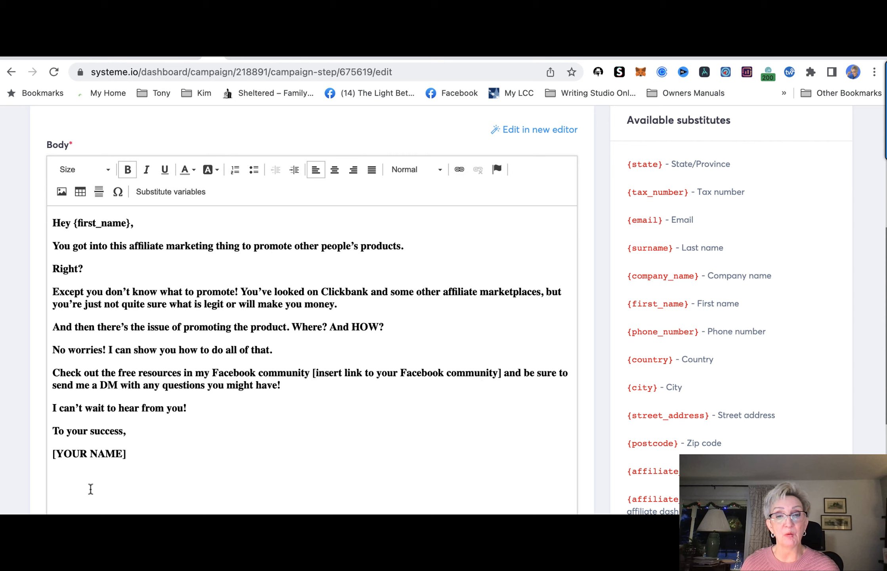
Save the "Still stuck at what to promote?" email in the My Great Product Email Sequence campaign
left_click_drag(124, 453, 51, 456)
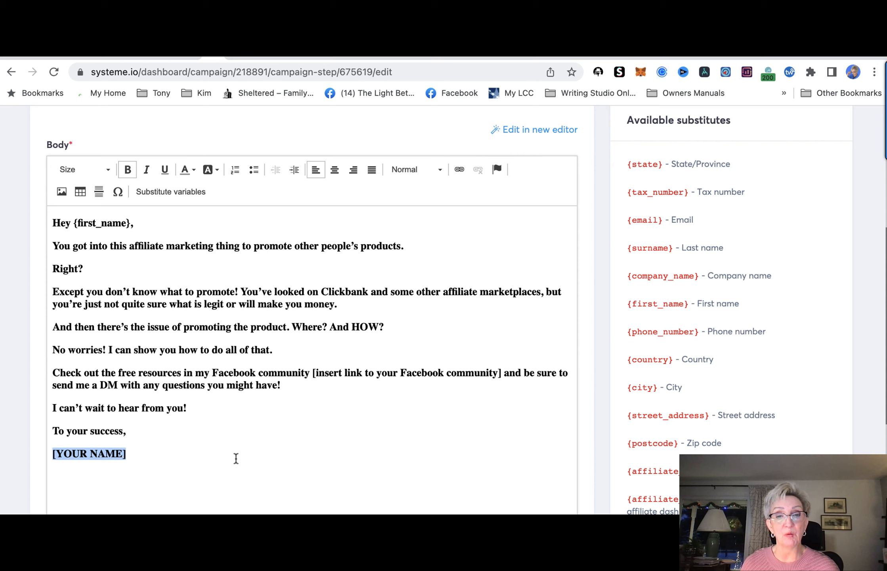
scroll(510, 471, "down", 6)
scroll(510, 469, "up", 10)
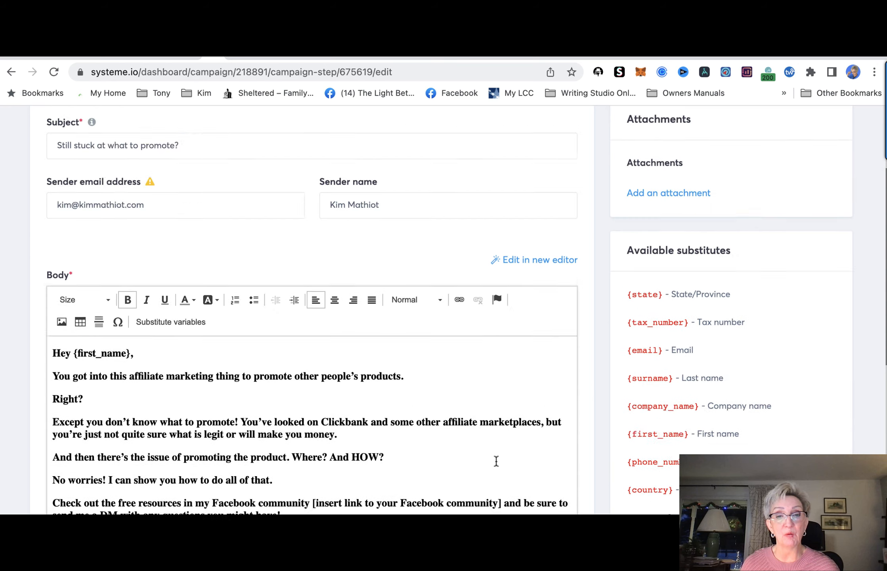
scroll(496, 461, "up", 2)
scroll(721, 214, "up", 3)
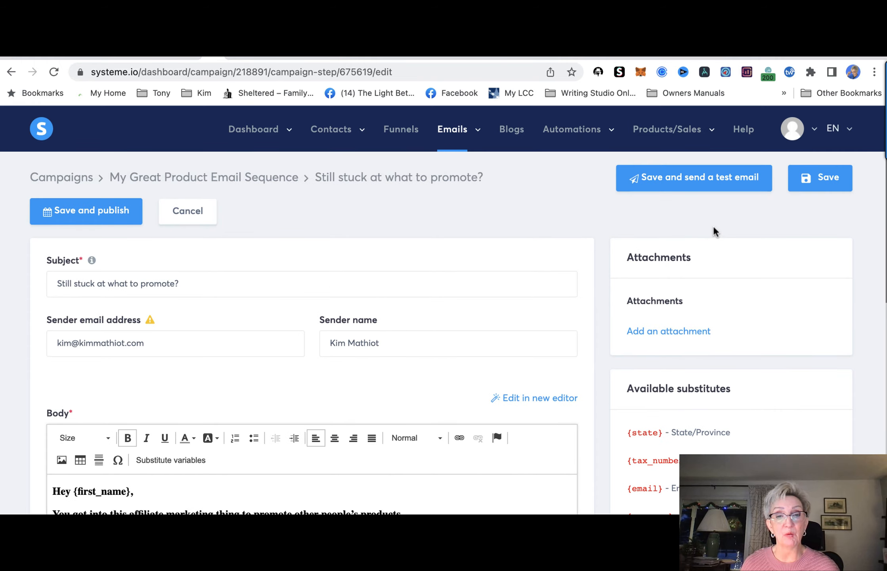
left_click(821, 177)
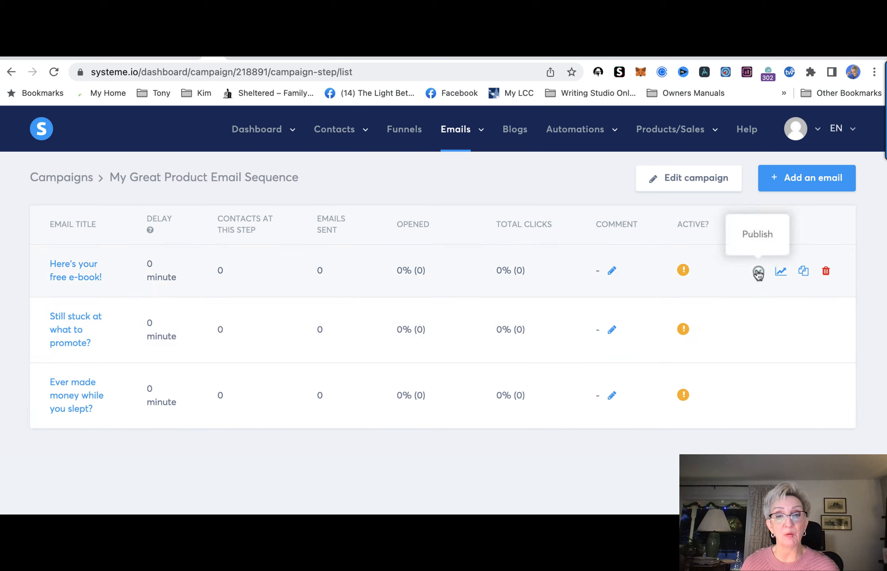
Publish the "Here's your free e-book!" email with a delay of 1 minute before sending
left_click(758, 272)
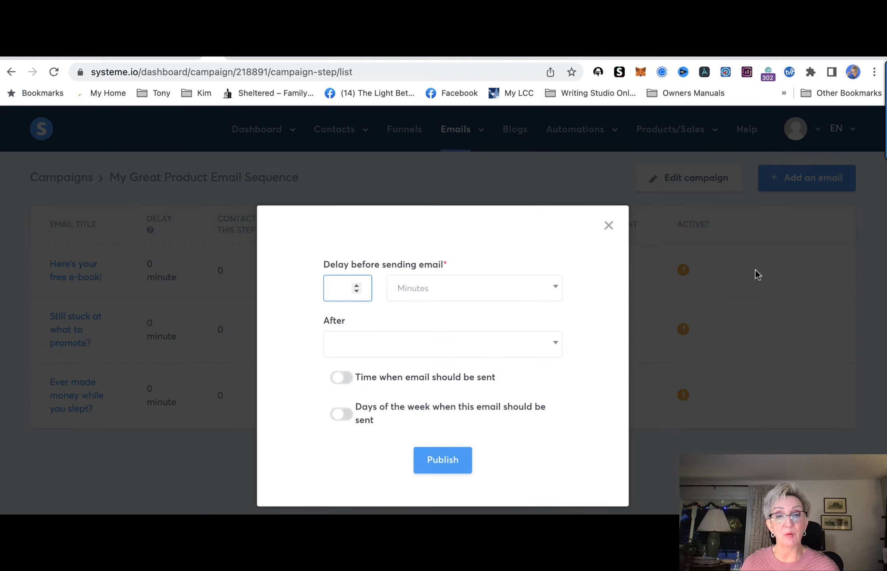
left_click(355, 285)
left_click(557, 294)
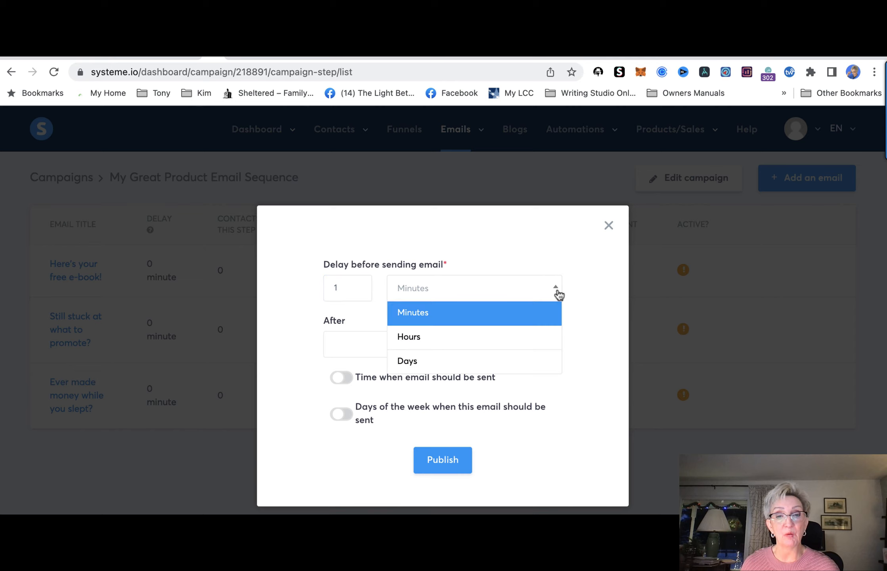
left_click(558, 293)
left_click(557, 292)
left_click(507, 321)
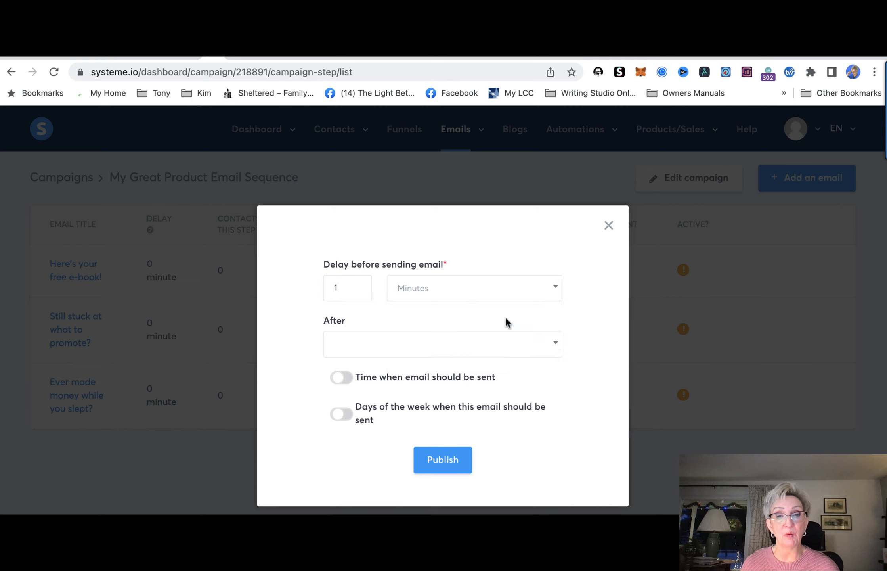
left_click(391, 346)
left_click(495, 352)
left_click(452, 460)
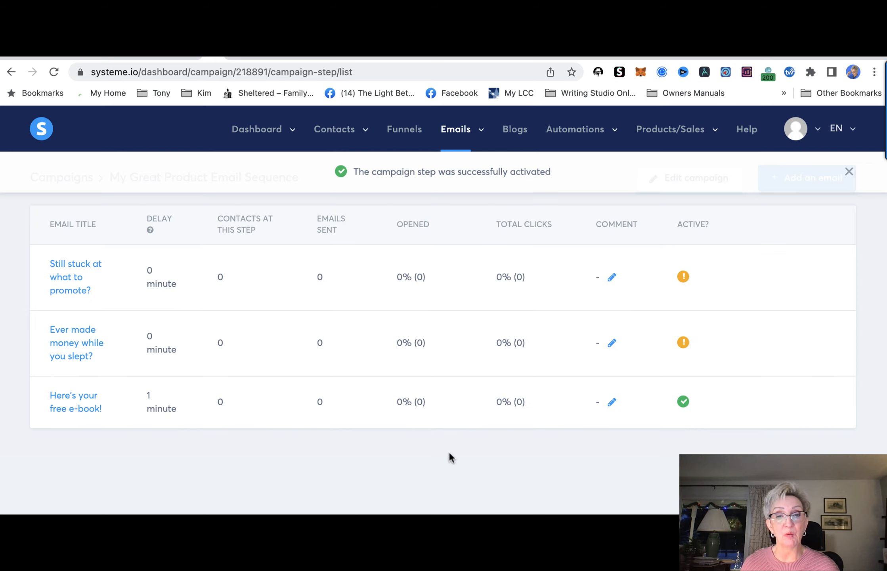
Start publishing the "Ever made money while you slept?" email and set its delay before sending to 2
mouse_move(103, 404)
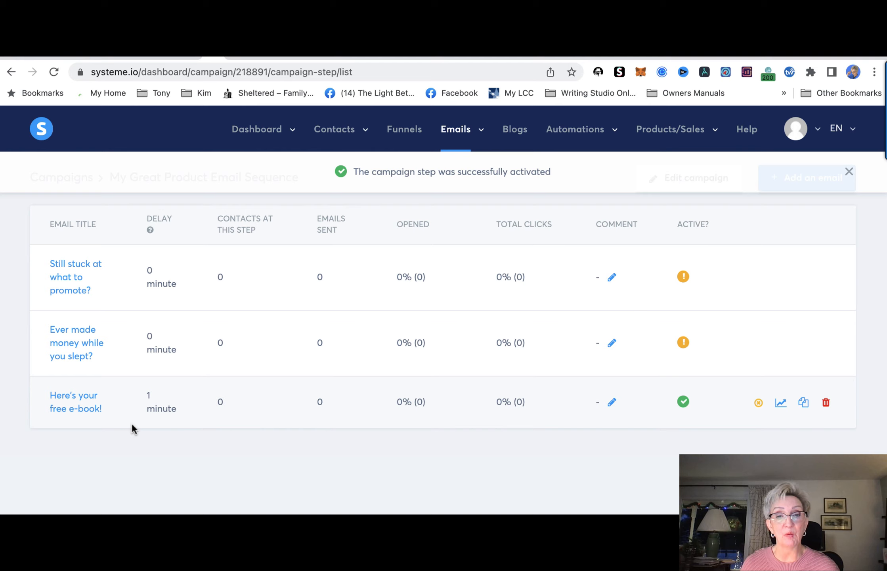
mouse_move(131, 347)
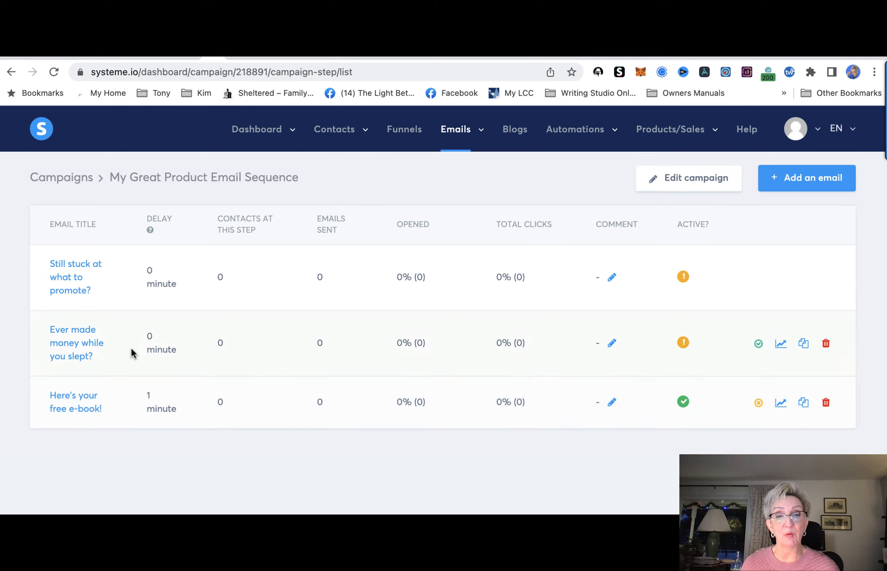
left_click(757, 344)
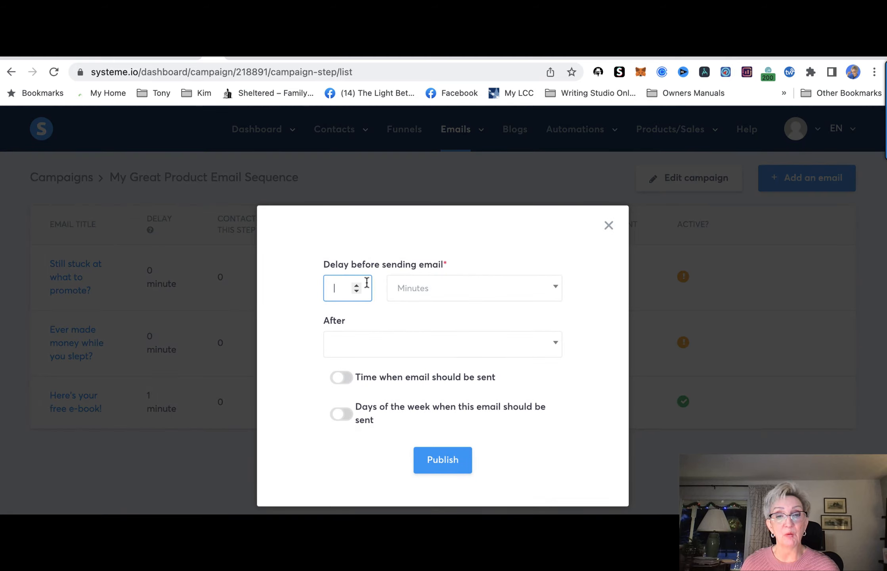
left_click(356, 285)
left_click(356, 285)
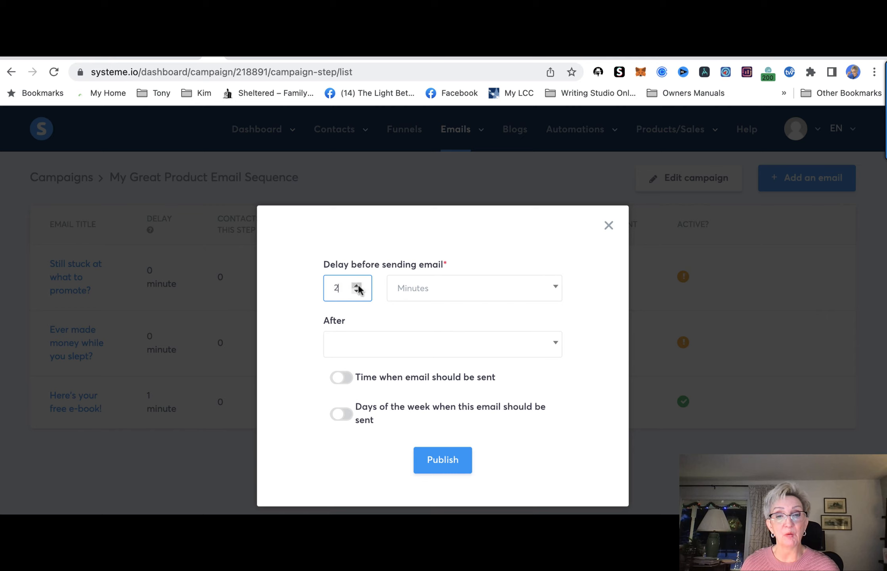